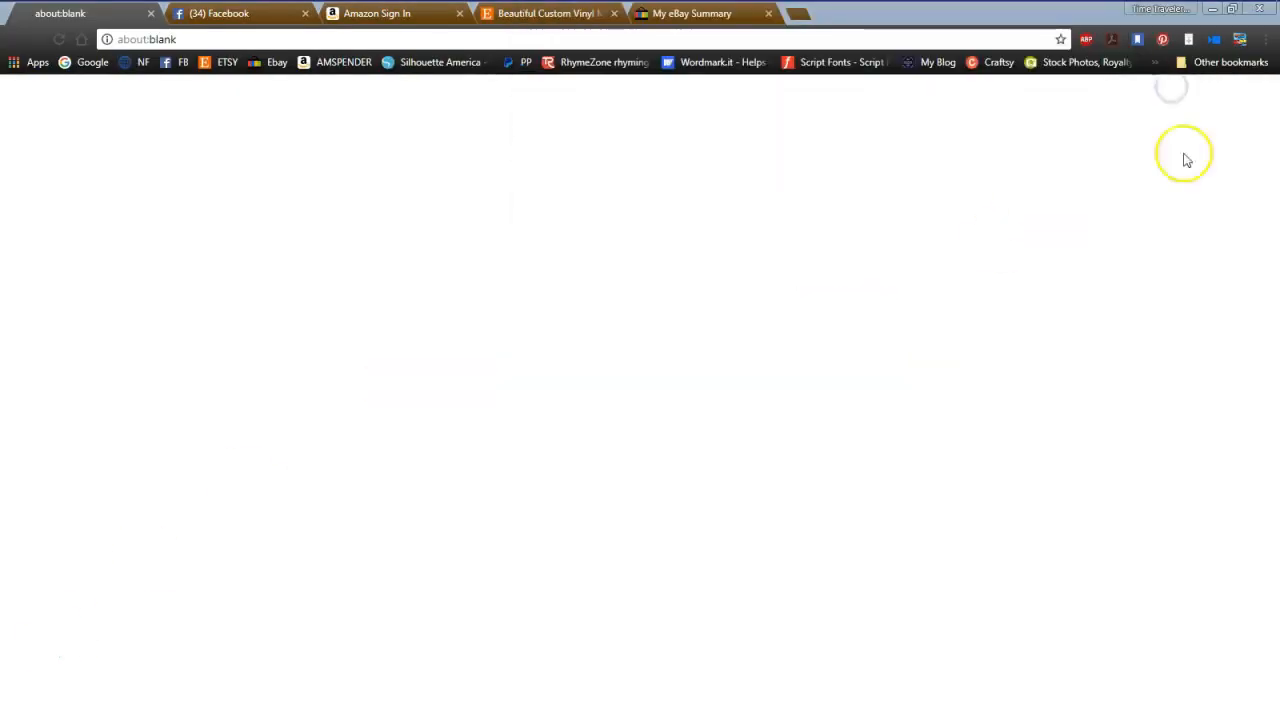
- Close the Facebook, Amazon, Etsy and eBay browser tabs, leaving only the blank page open
left_click(305, 13)
left_click(305, 13)
left_click(305, 13)
left_click(305, 13)
- Go to the Design Bundles free design resources page and open The Free SVG Bundle Volume III
left_click(276, 31)
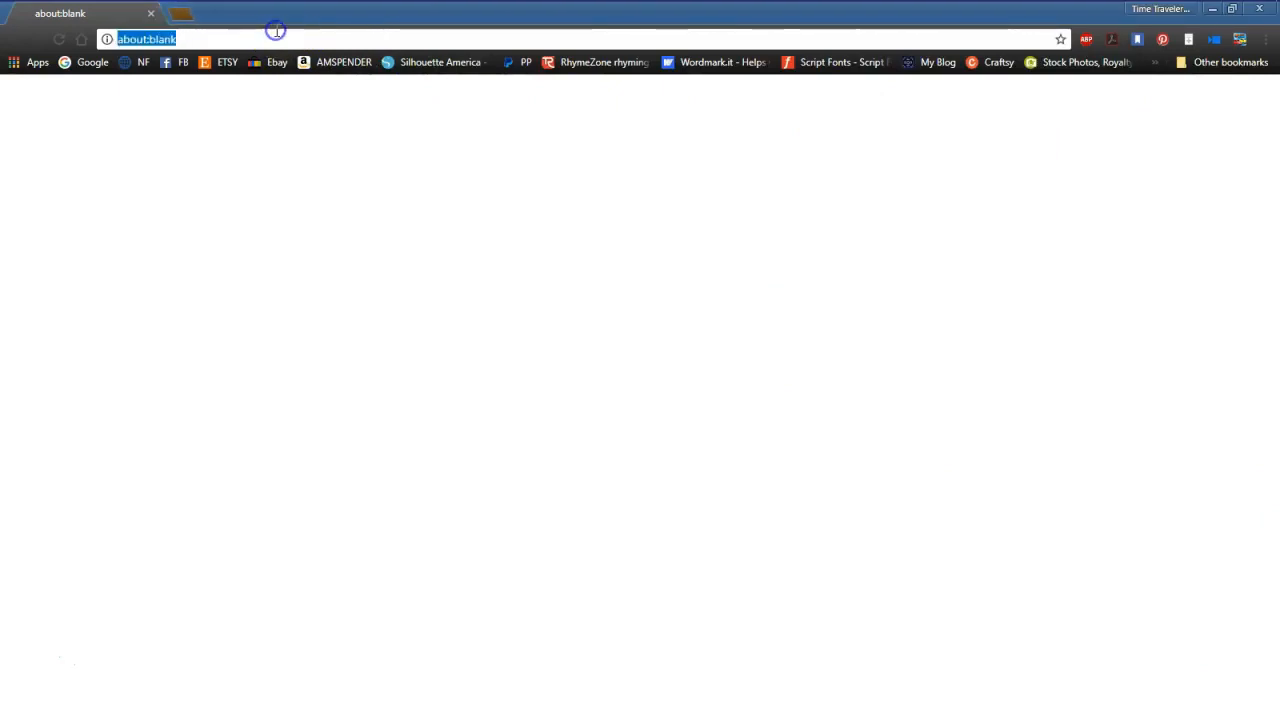
type("Des")
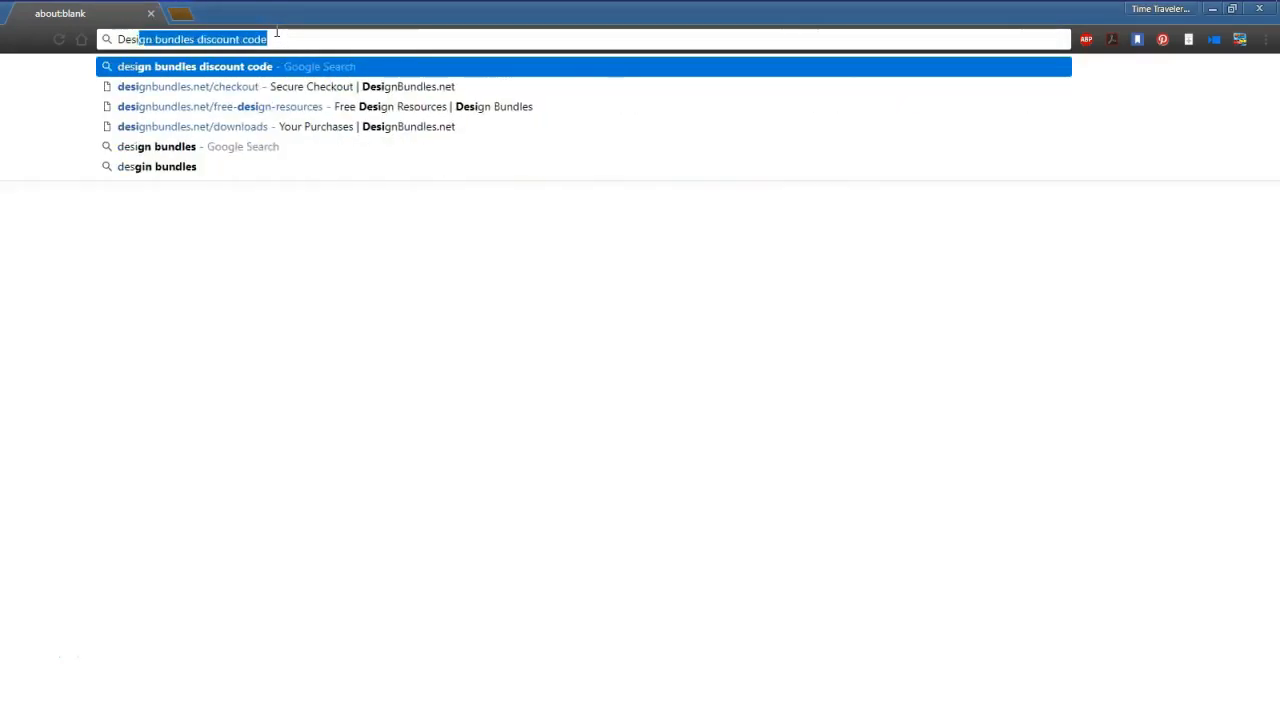
type("ign bundles")
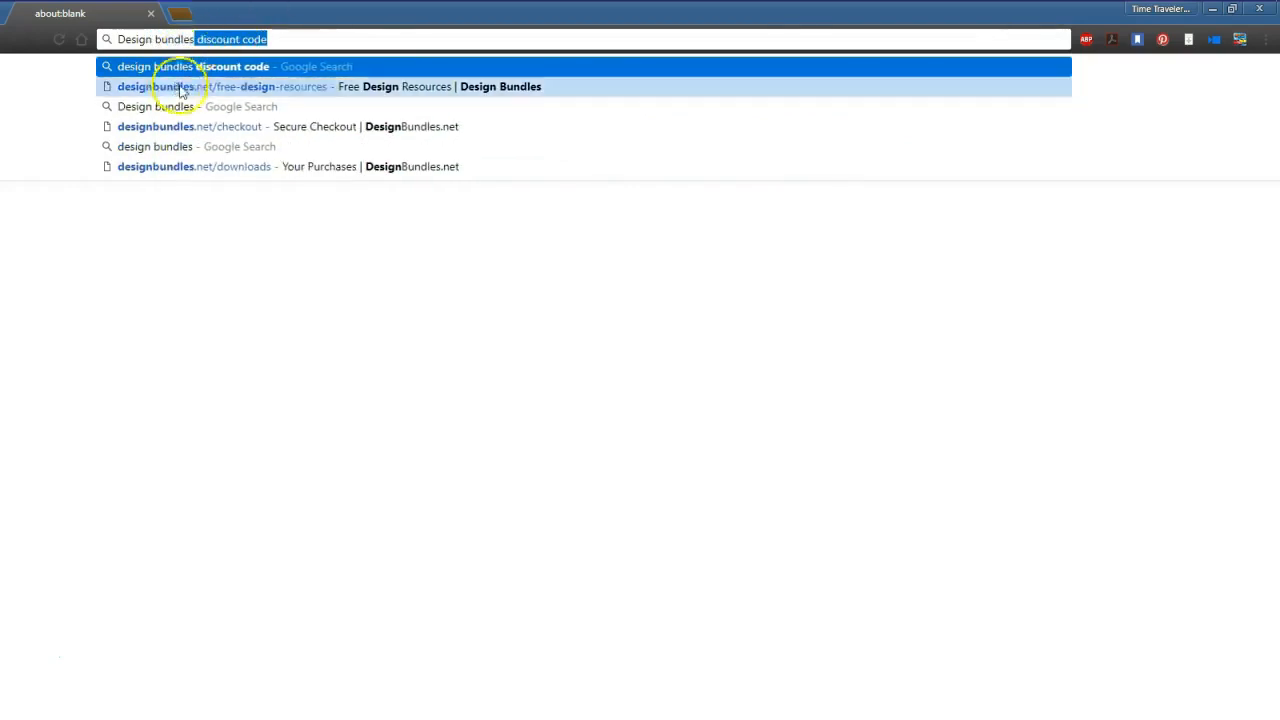
left_click(250, 88)
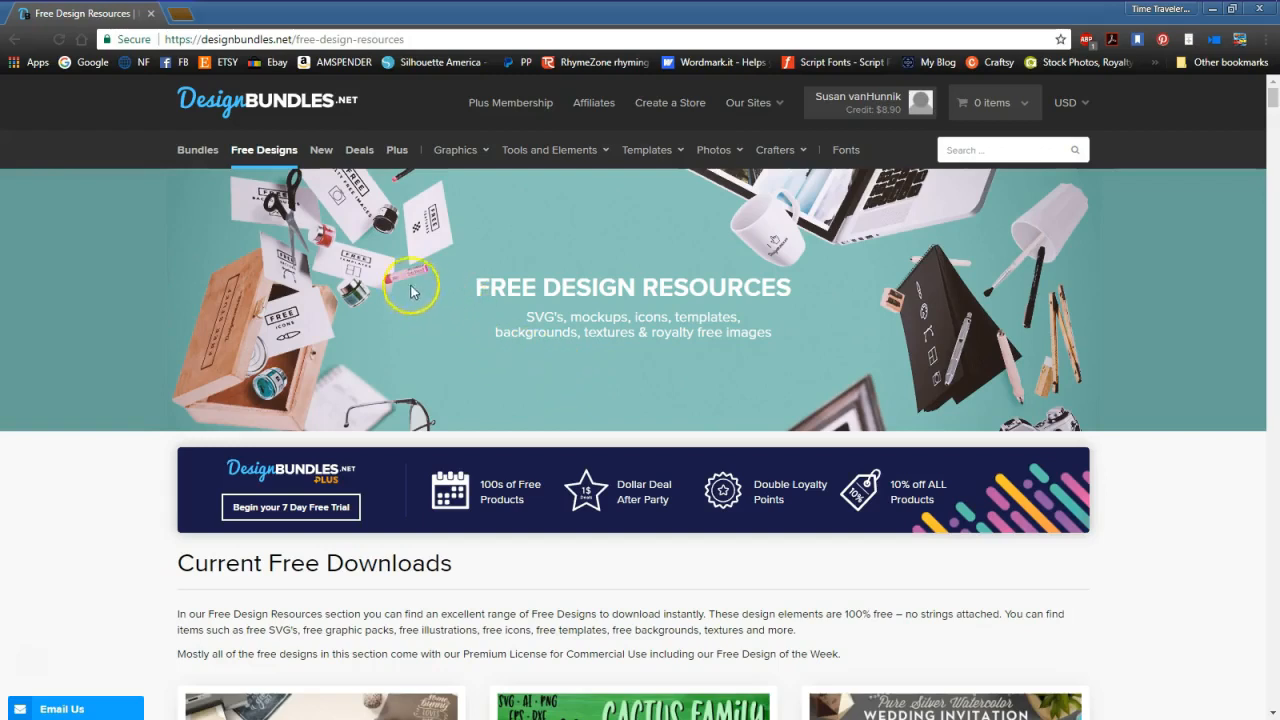
scroll(443, 306, "down", 4)
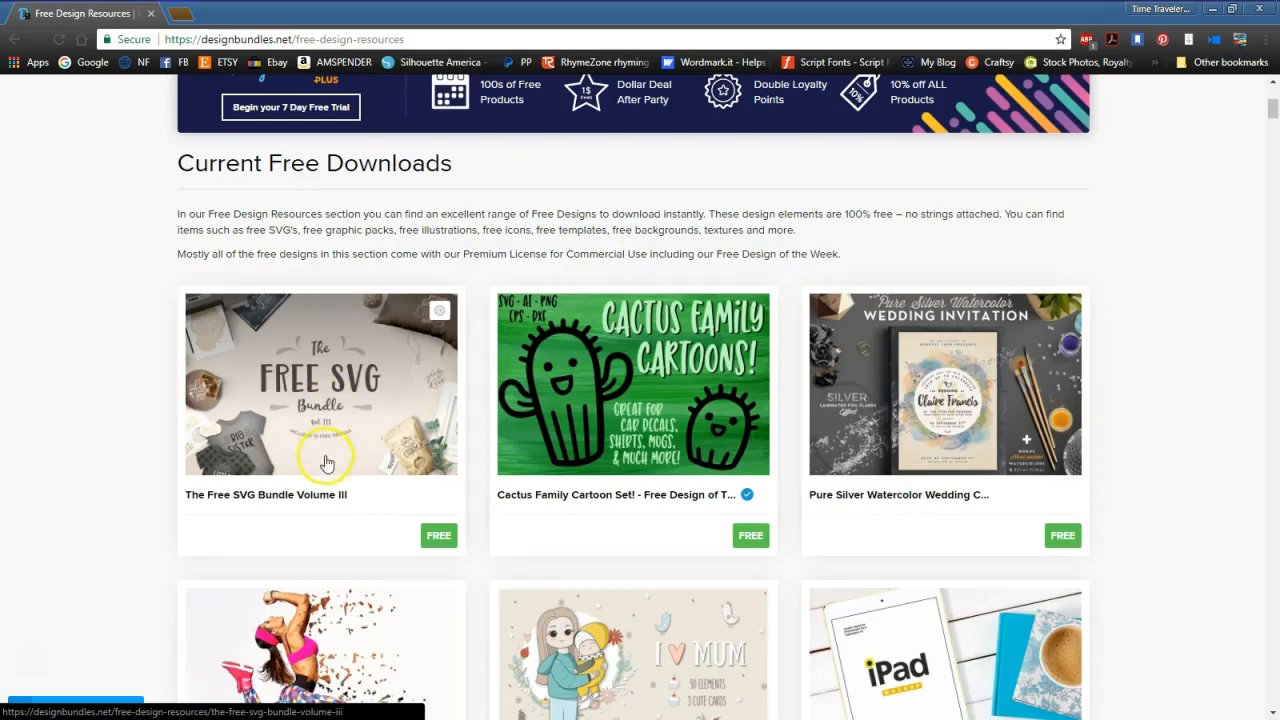
left_click(438, 545)
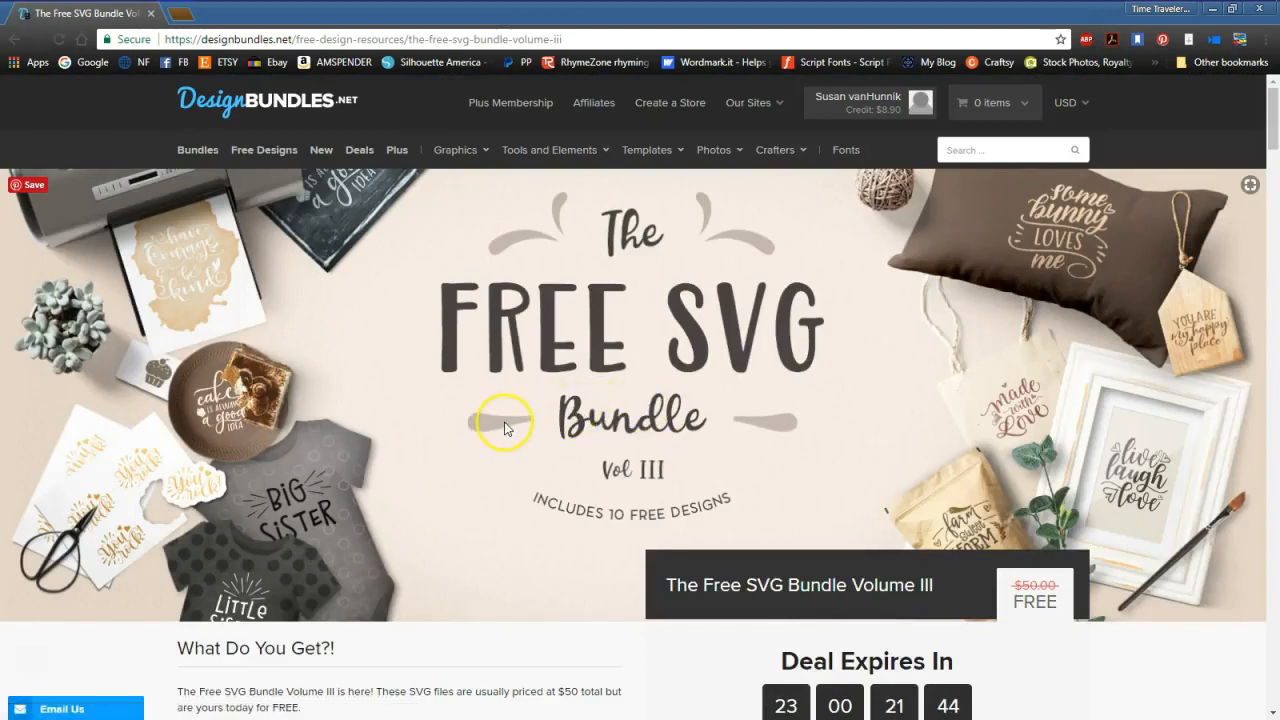
- Examine the bundle page's description, file formats, license terms and the designs included in the set
scroll(505, 424, "down", 2)
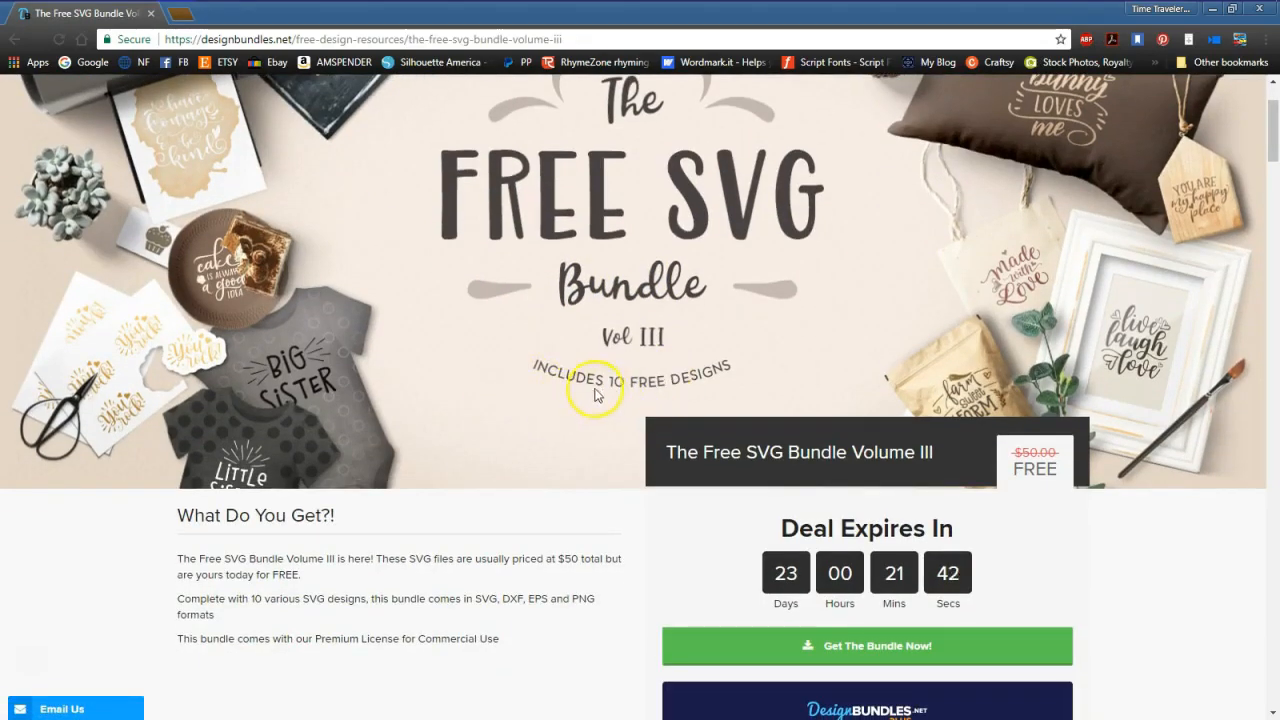
scroll(594, 394, "down", 6)
scroll(568, 393, "down", 3)
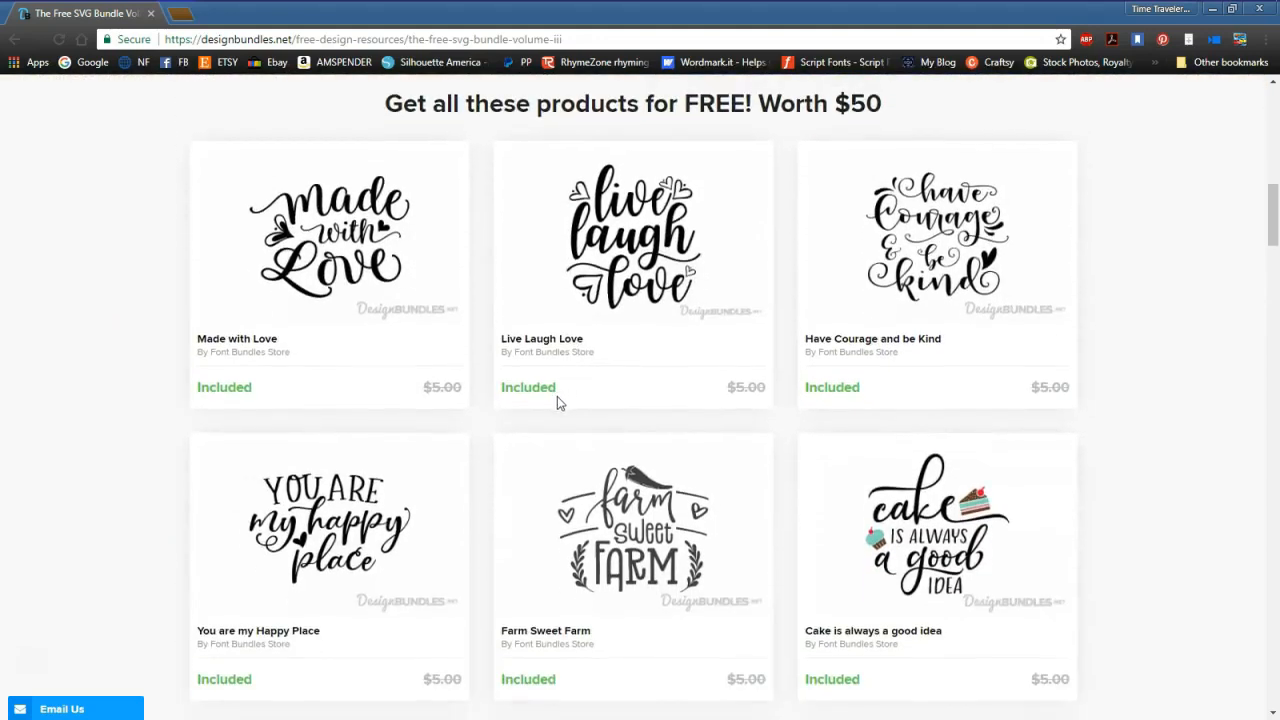
scroll(549, 412, "down", 3)
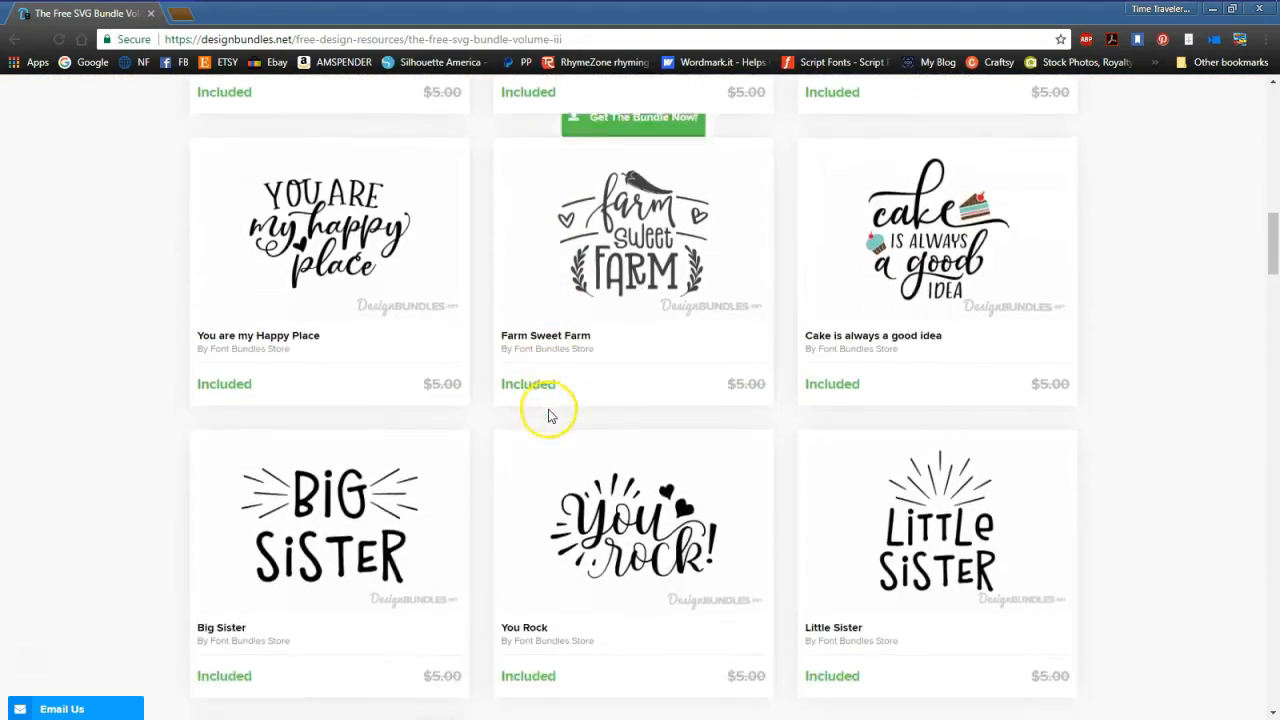
scroll(546, 405, "down", 3)
scroll(548, 418, "up", 2)
scroll(548, 420, "up", 10)
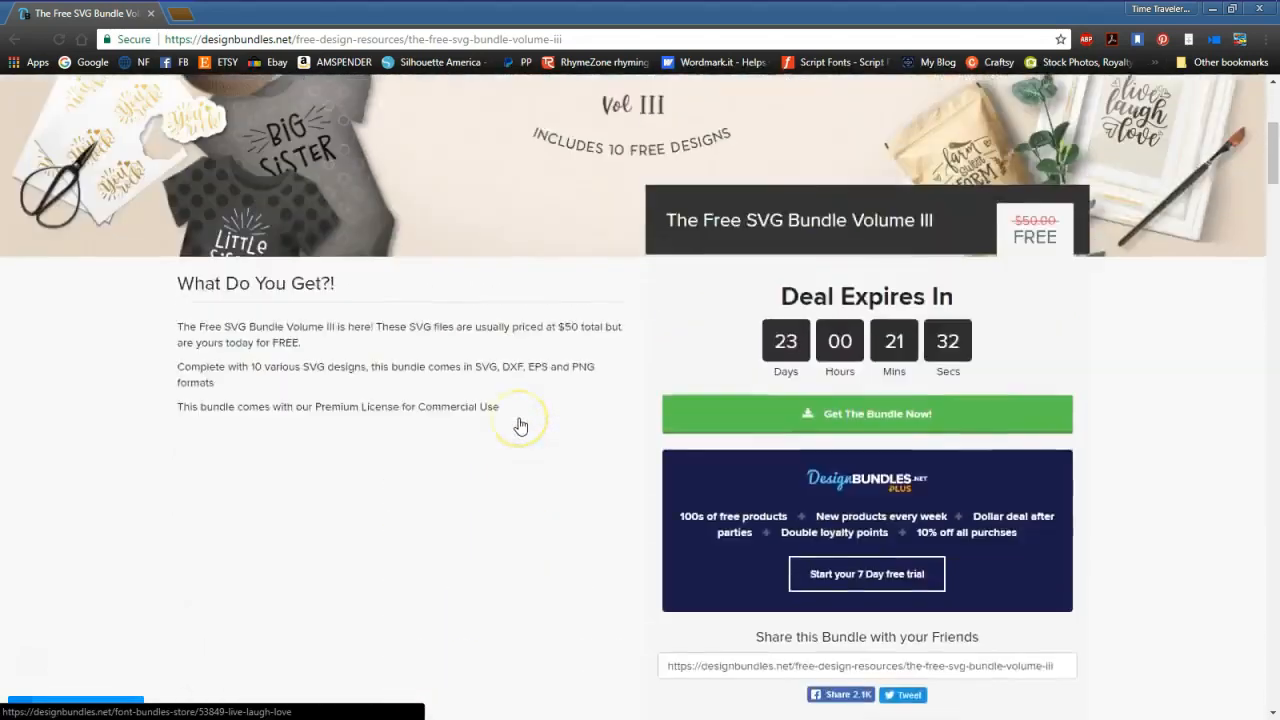
scroll(520, 426, "up", 1)
scroll(534, 389, "down", 1)
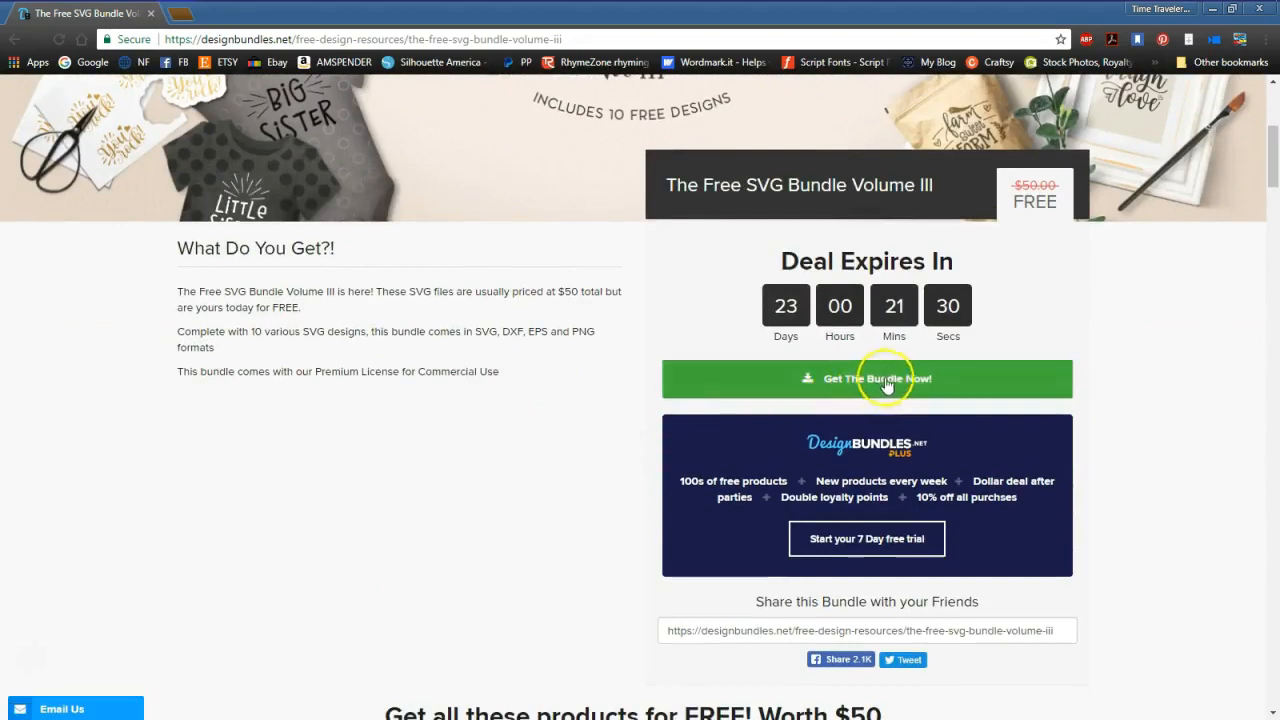
- Get The Free SVG Bundle Volume III into the cart and dismiss the $1 special offer at checkout
left_click(875, 385)
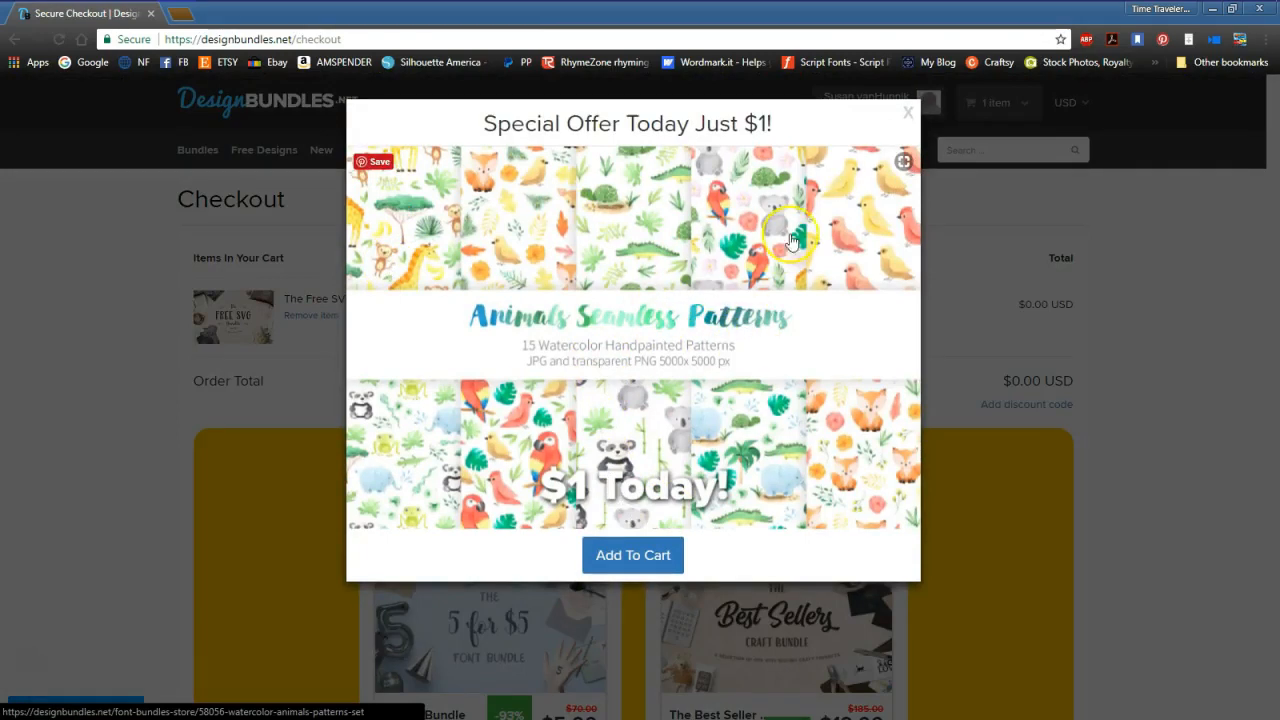
left_click(908, 116)
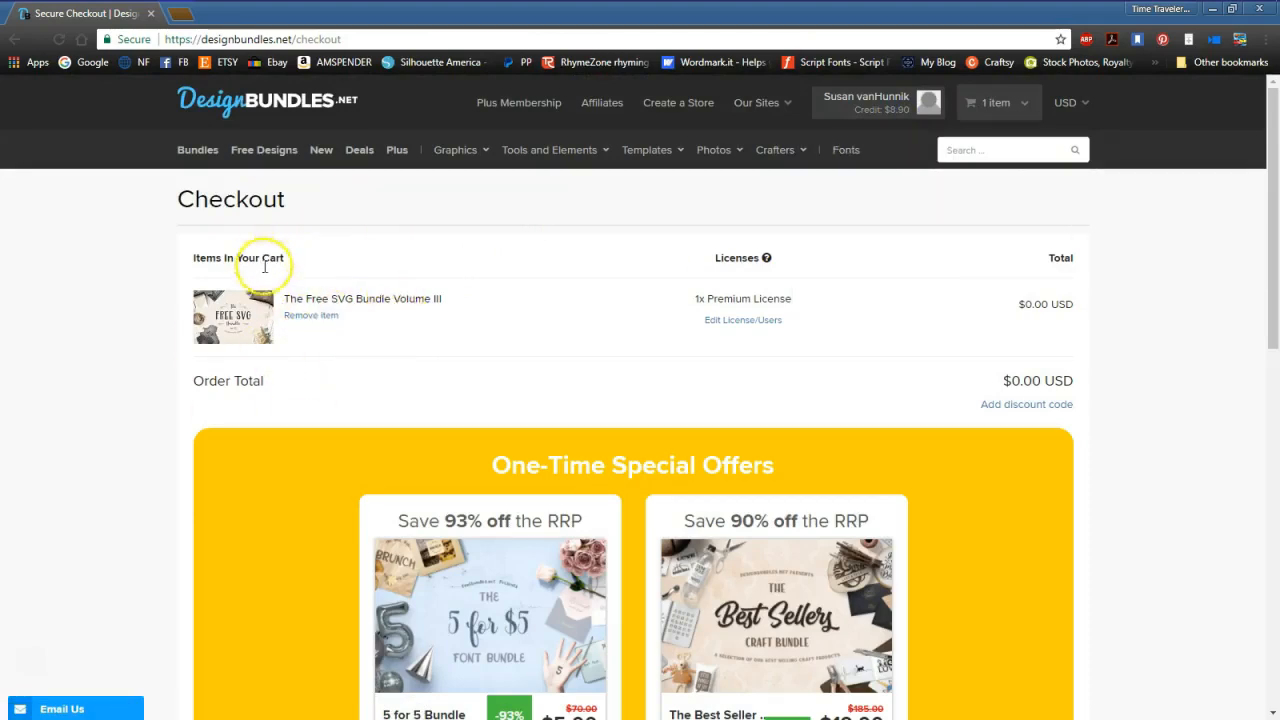
- Review the checkout page down to the purchase completion option, and remove The Free SVG Bundle Volume III from the cart
mouse_move(880, 110)
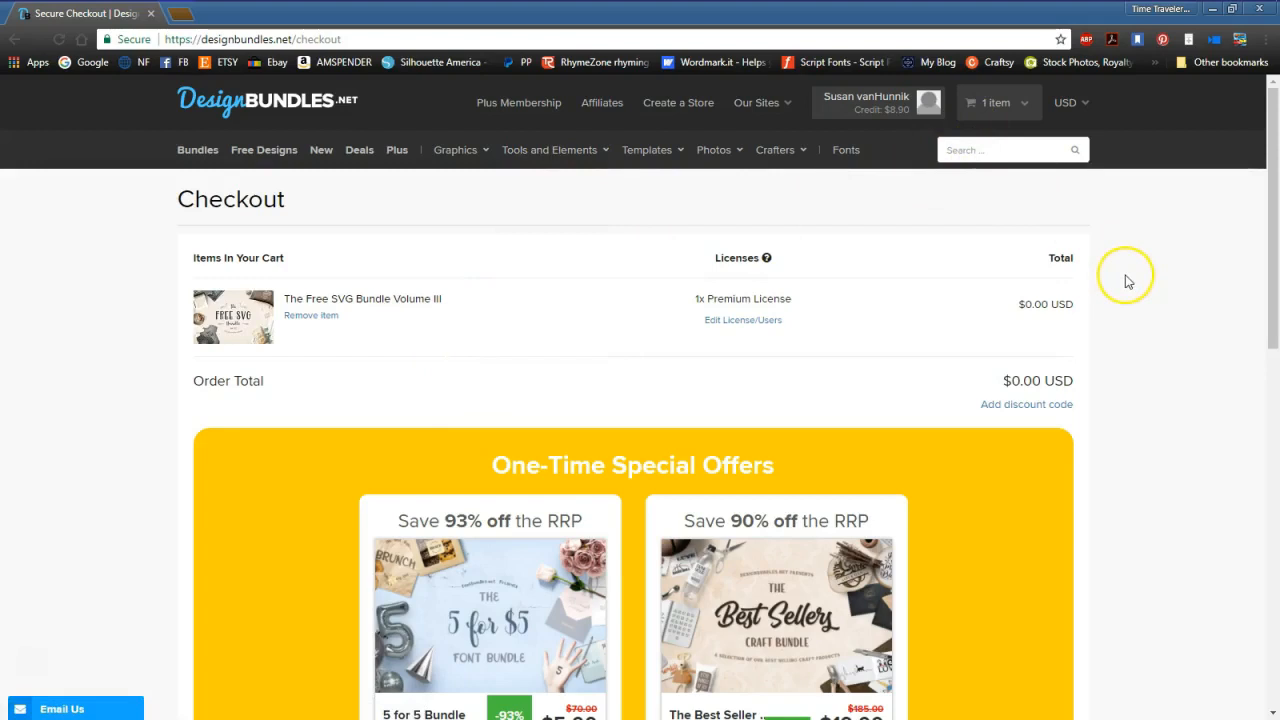
scroll(1127, 282, "down", 3)
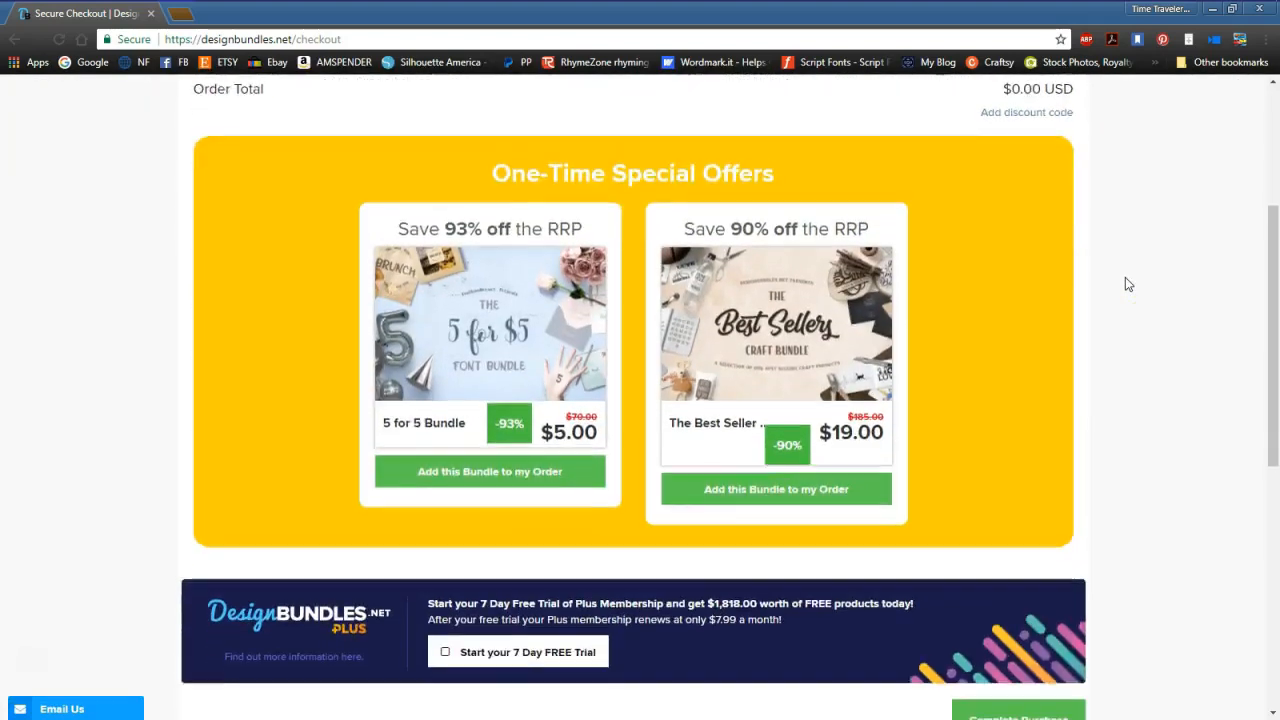
scroll(1125, 277, "down", 4)
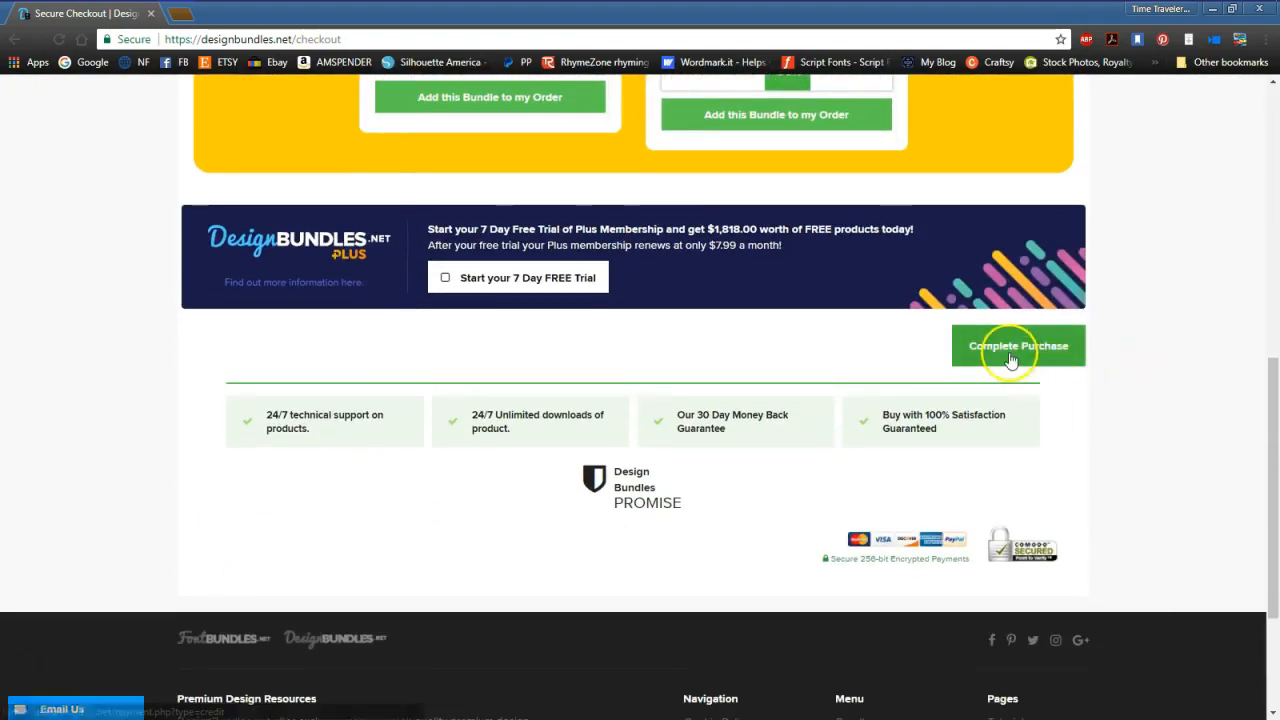
scroll(1163, 262, "up", 5)
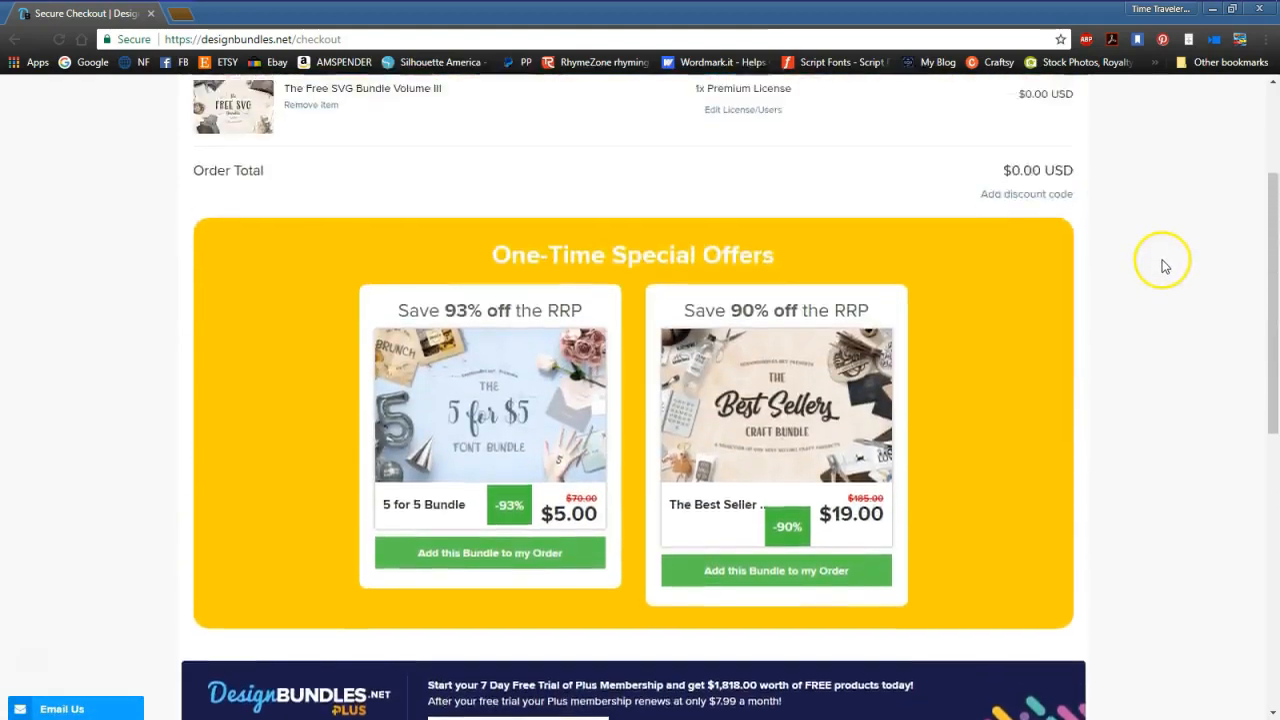
scroll(1163, 265, "up", 3)
left_click(318, 316)
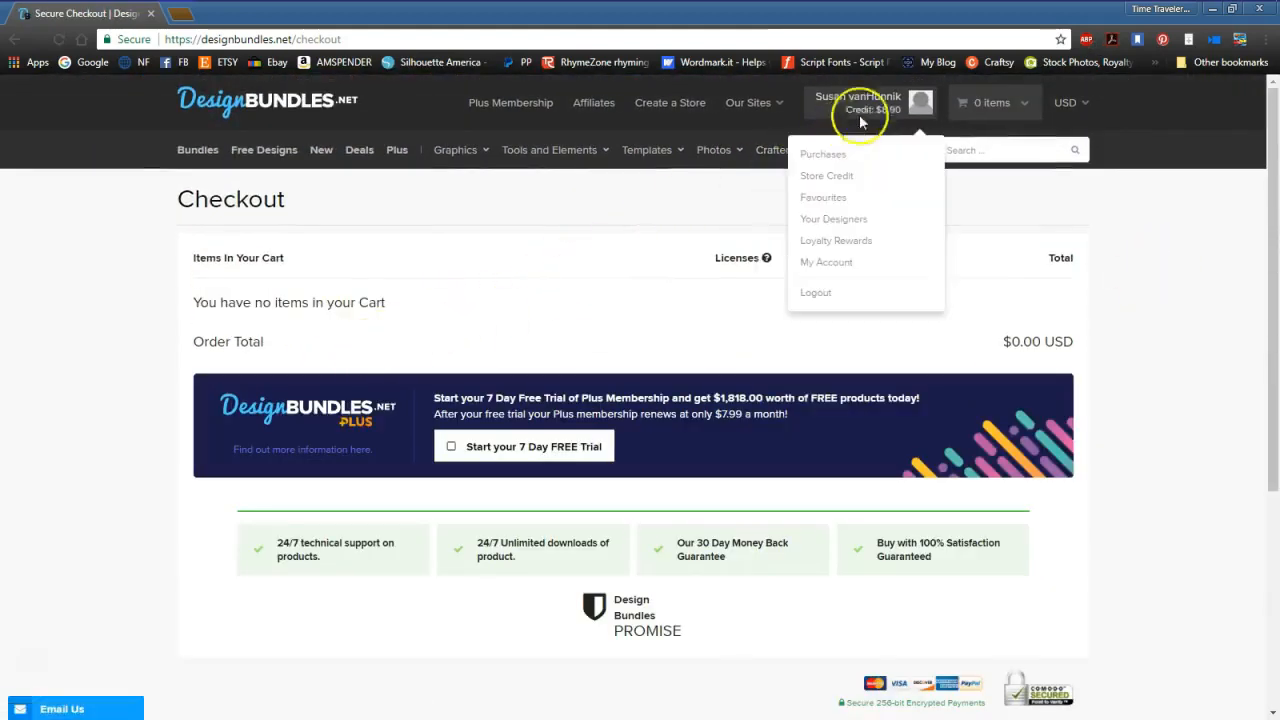
- Open the account's purchases and list the downloadable files of the most recent Free SVG Bundle Volume III purchase
left_click(824, 156)
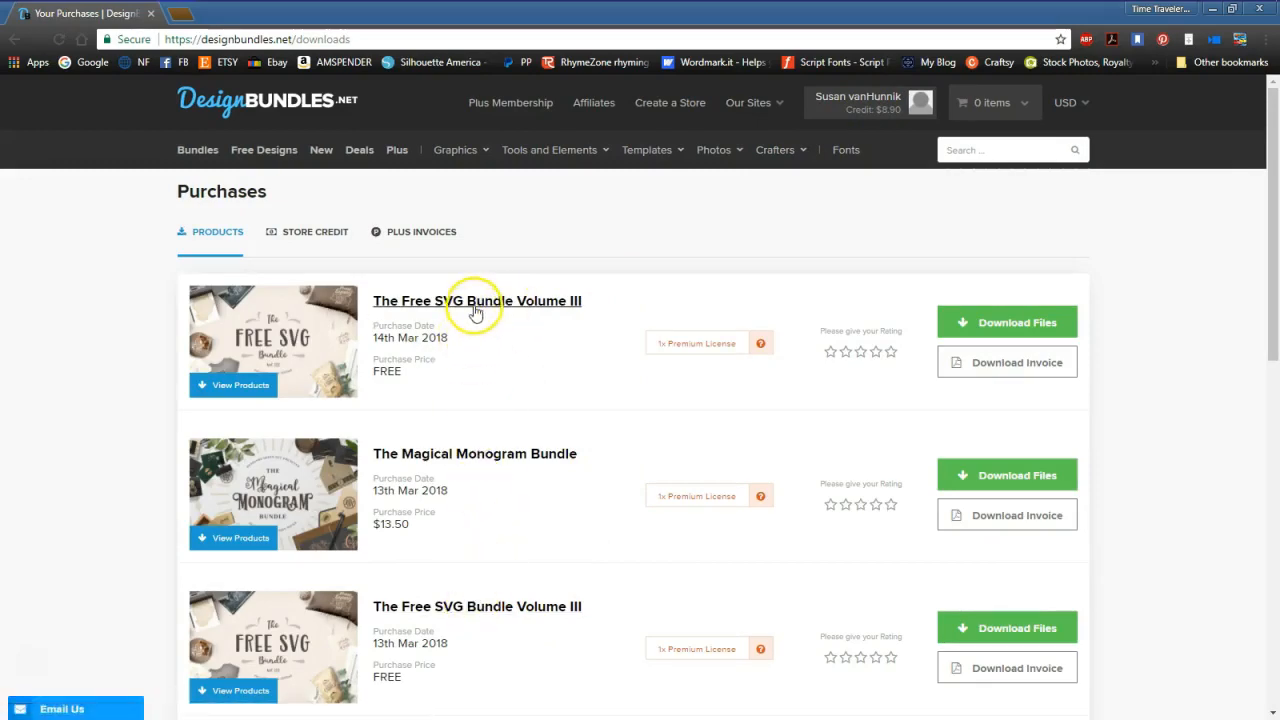
left_click(1018, 323)
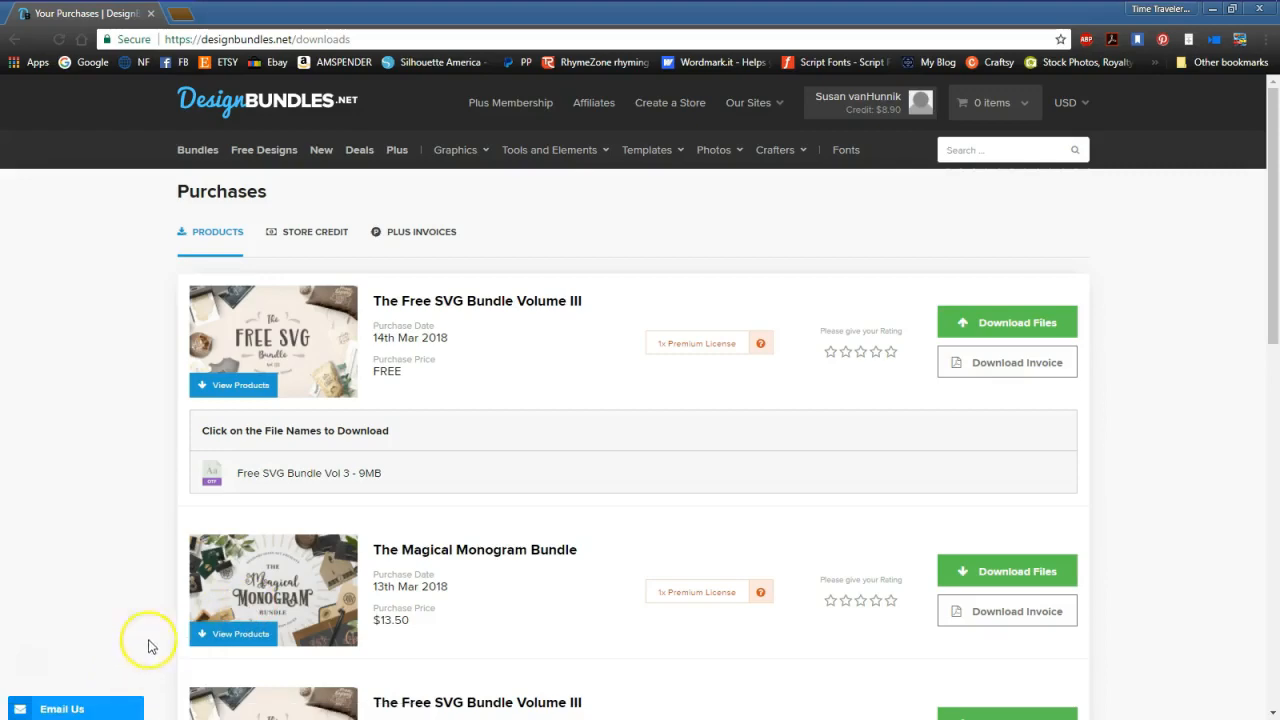
- Close the browser and maximize the File Explorer window that holds DesignBundles-Free-SVG-Bundle-3.zip
left_click(1259, 8)
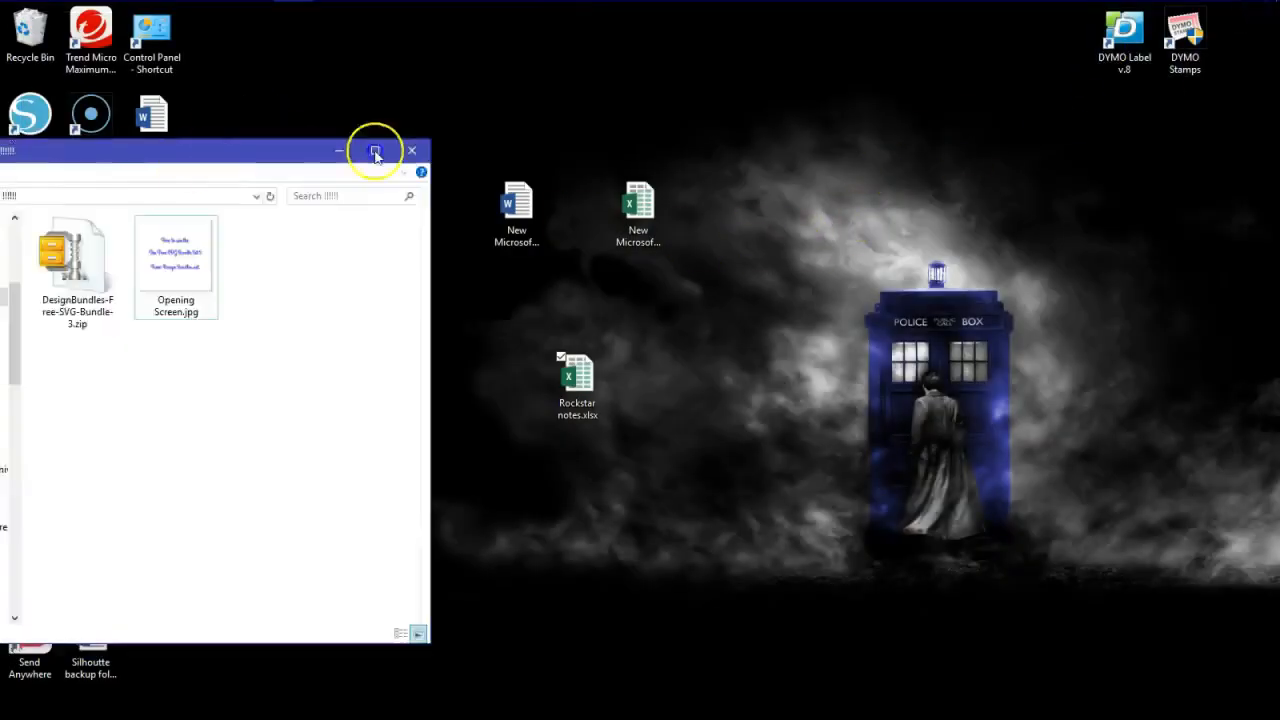
left_click_drag(217, 154, 705, 101)
left_click(859, 94)
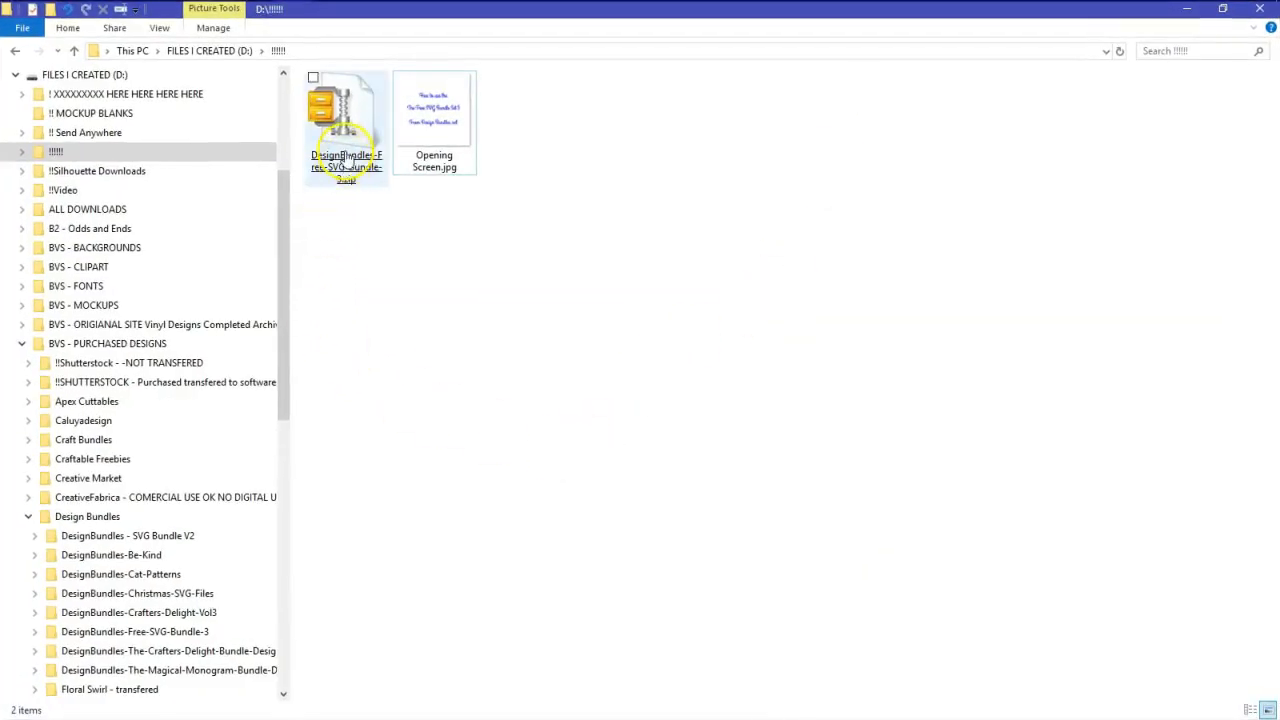
- Unzip DesignBundles-Free-SVG-Bundle-3.zip into its current folder with WinZip and clear the file selection
mouse_move(347, 158)
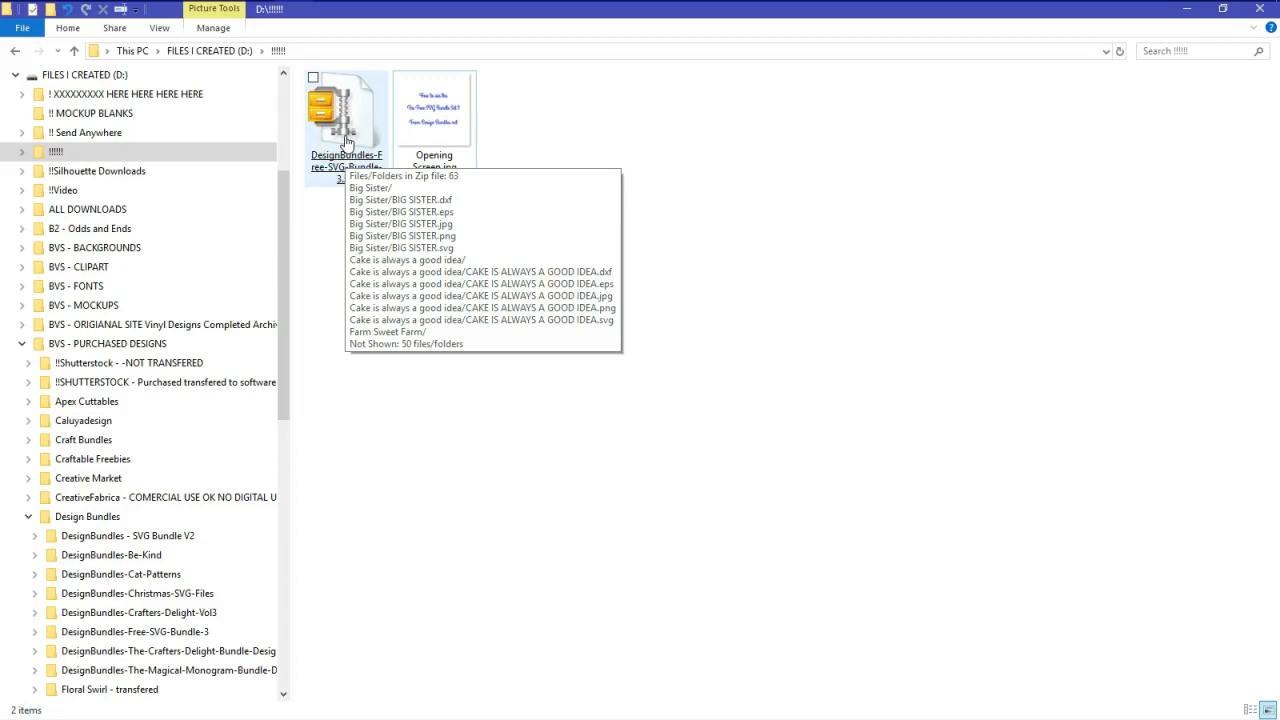
right_click(346, 141)
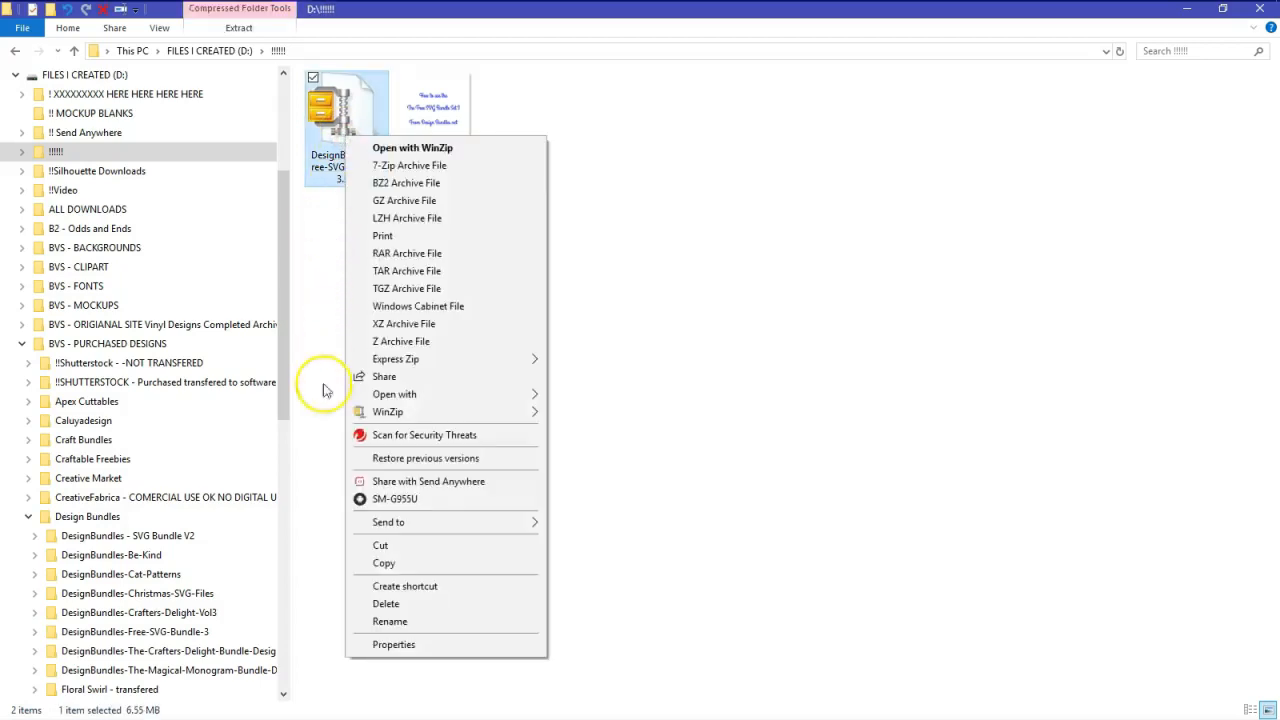
mouse_move(386, 411)
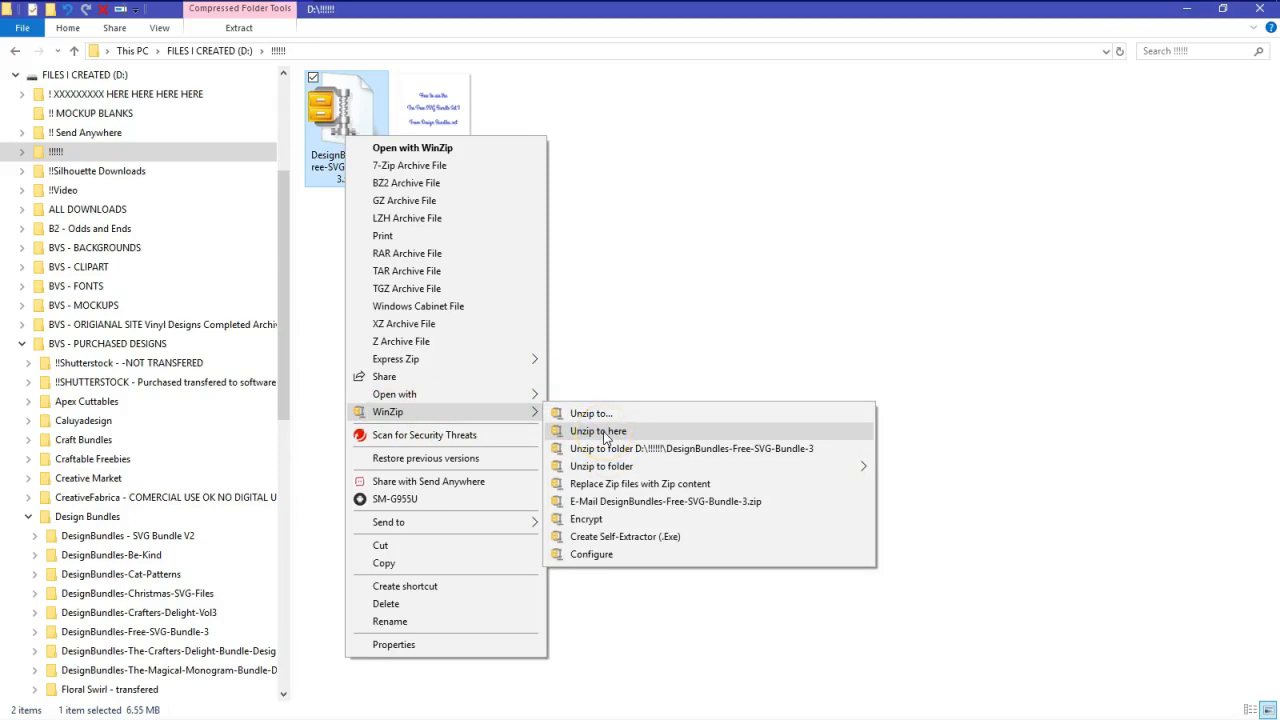
left_click(605, 431)
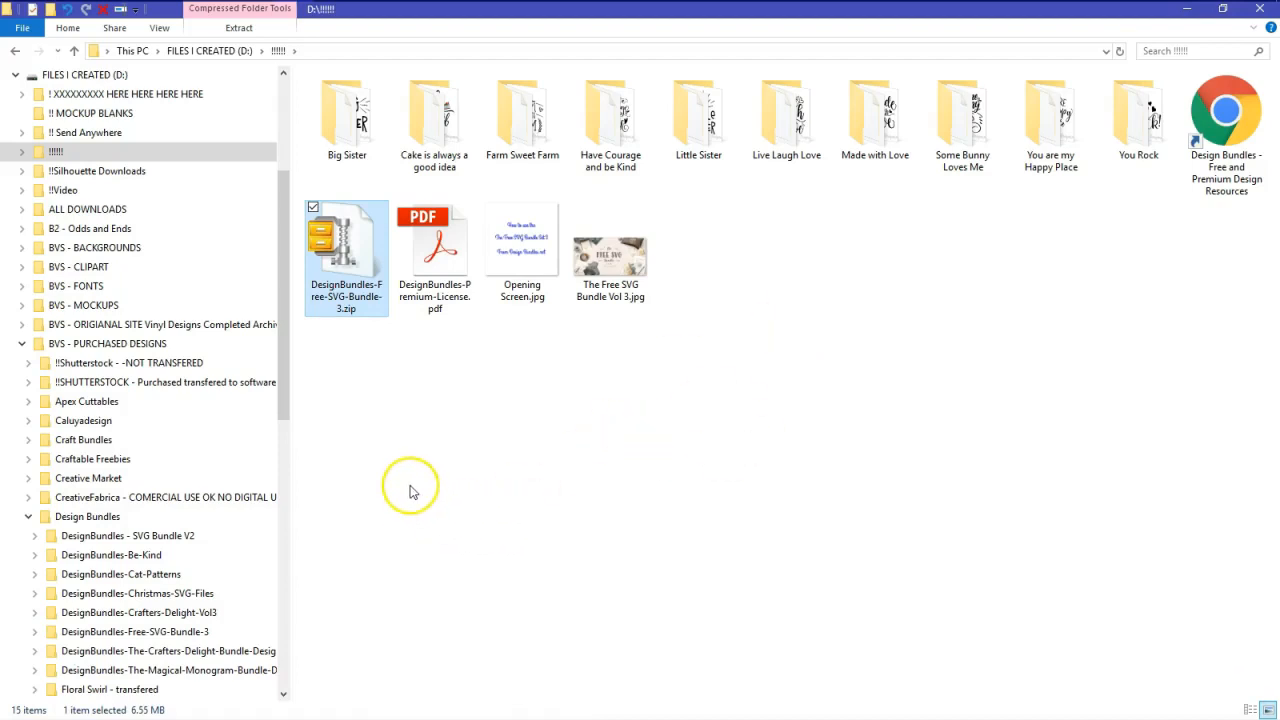
left_click(358, 400)
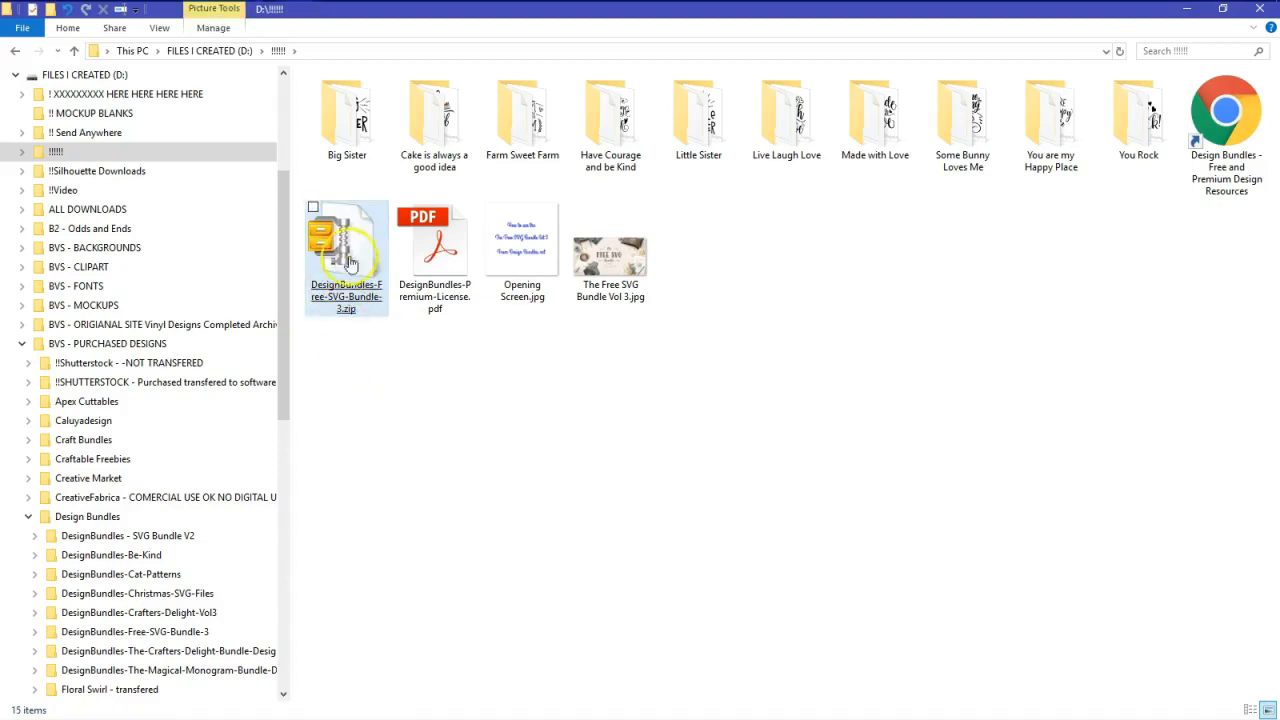
- Look through the Design Bundles subfolders in the folder tree and expand the !!!!!! folder to show its extracted design folders
mouse_move(330, 278)
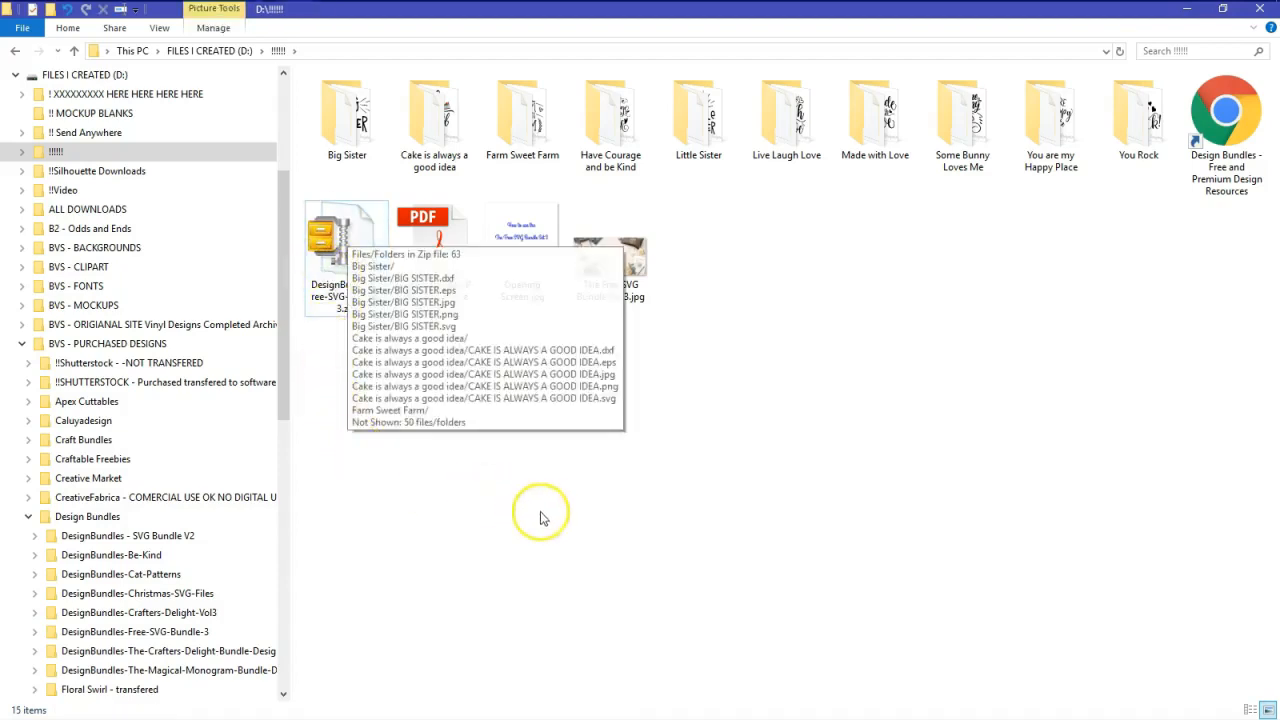
left_click(425, 438)
left_click_drag(284, 314, 277, 442)
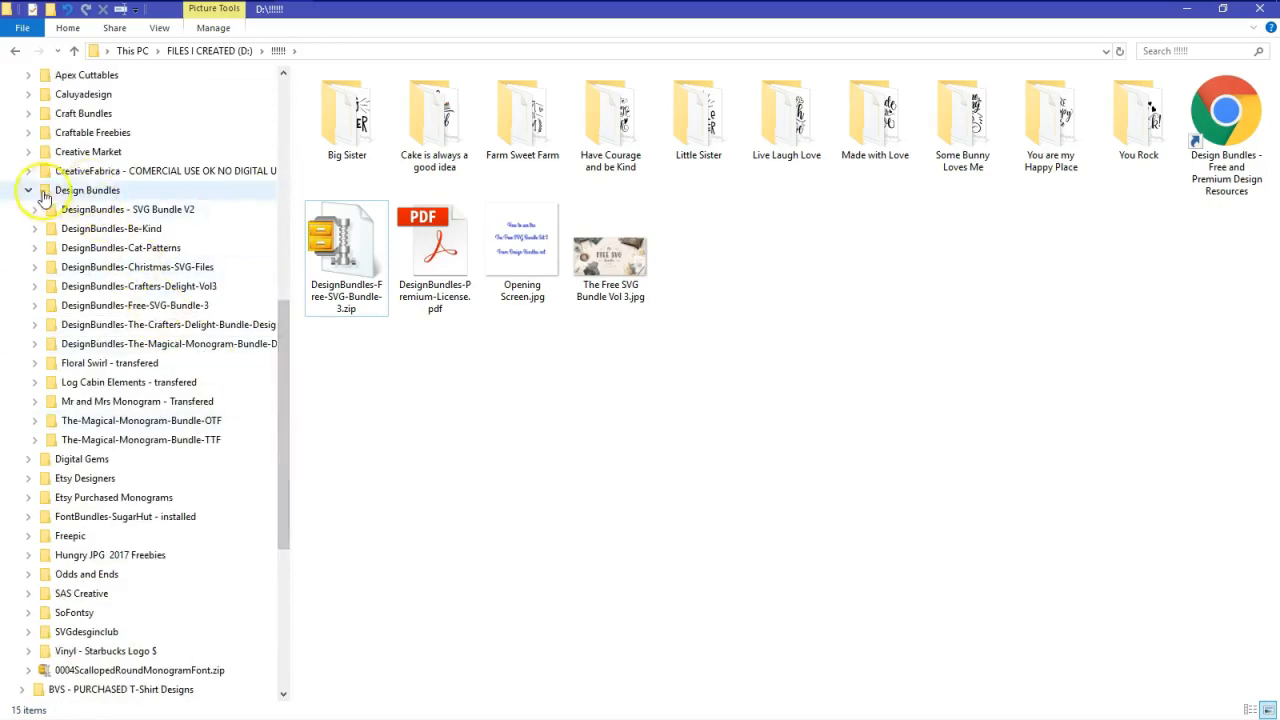
left_click_drag(277, 334, 265, 158)
left_click(20, 229)
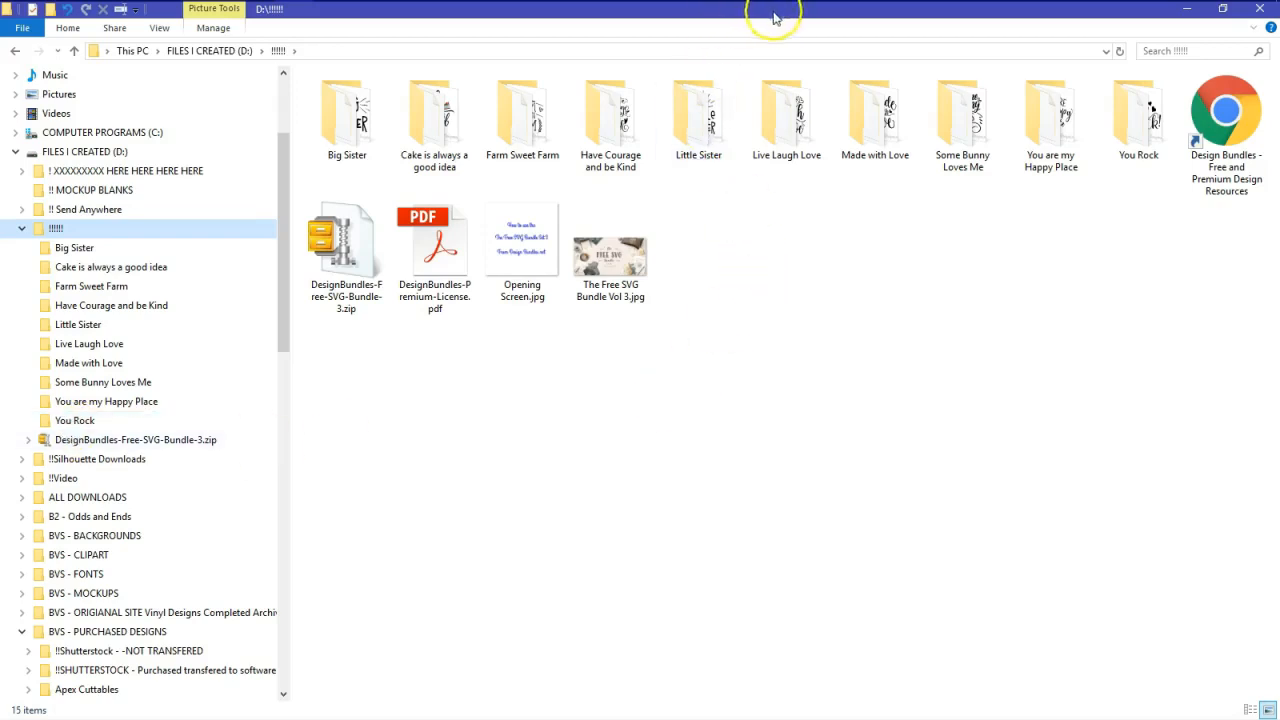
- Move the File Explorer window off this screen, bring Silhouette Studio onto it maximized, and start a new blank drawing
left_click_drag(785, 14, 0, 34)
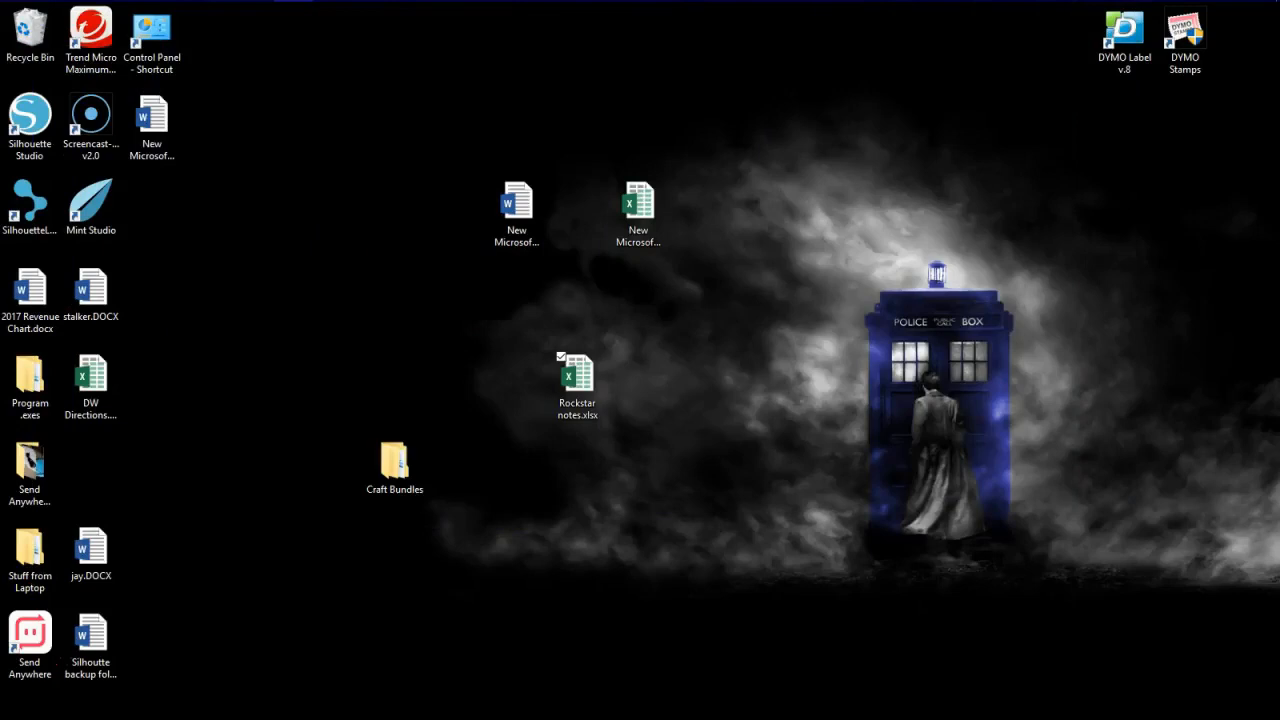
left_click_drag(1279, 110, 650, 73)
left_click(854, 65)
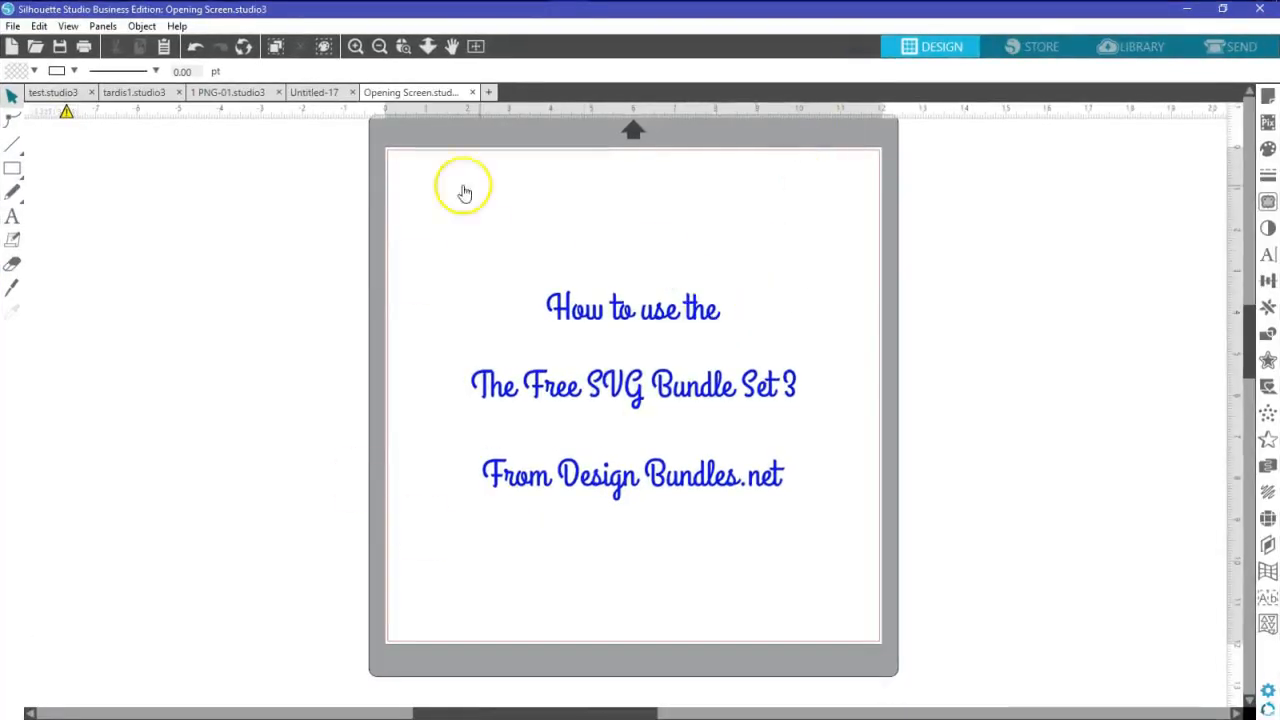
left_click(488, 93)
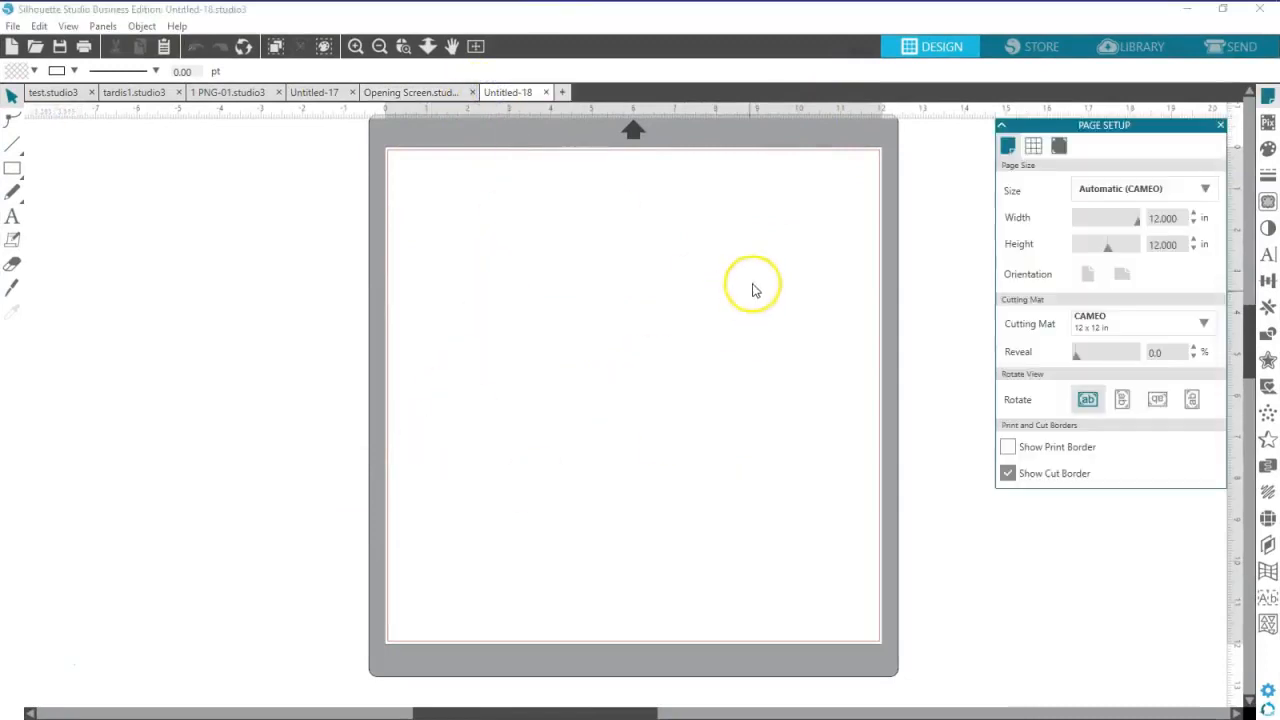
- Open the Silhouette library and expand the Design Volumne 3 folder under Designers and Companies
left_click(1148, 54)
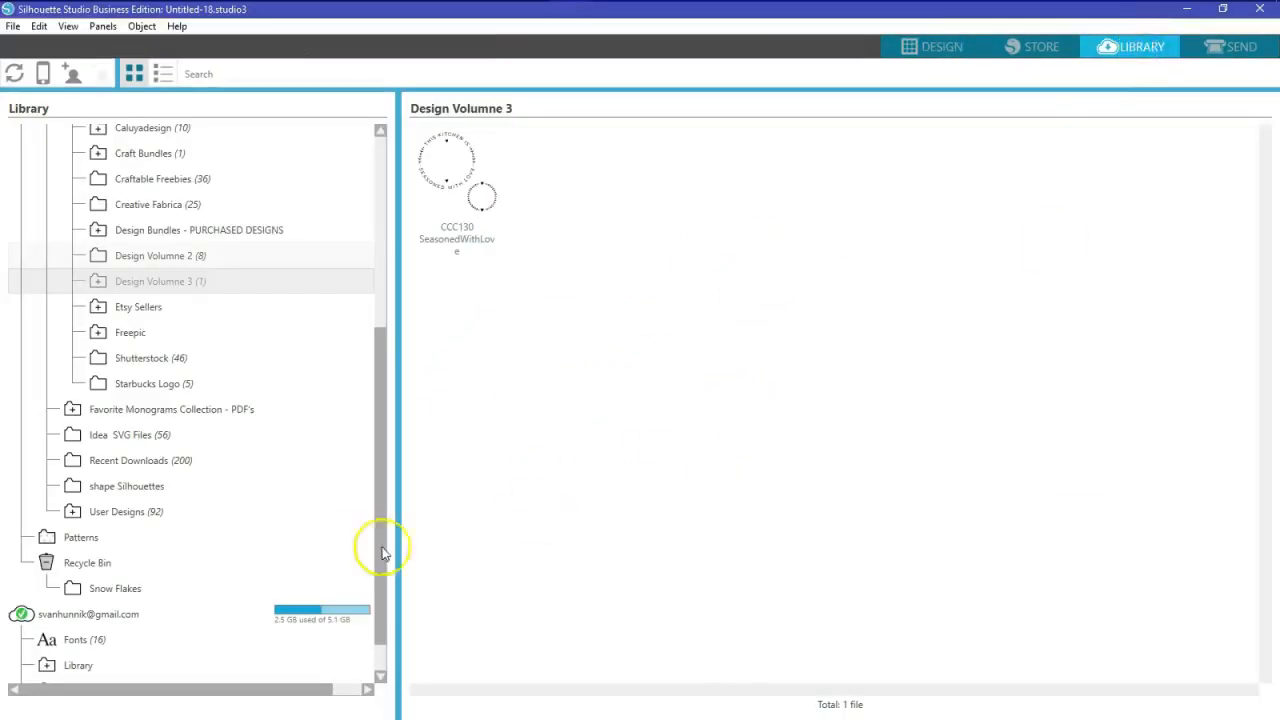
left_click_drag(381, 358, 381, 317)
left_click(98, 370)
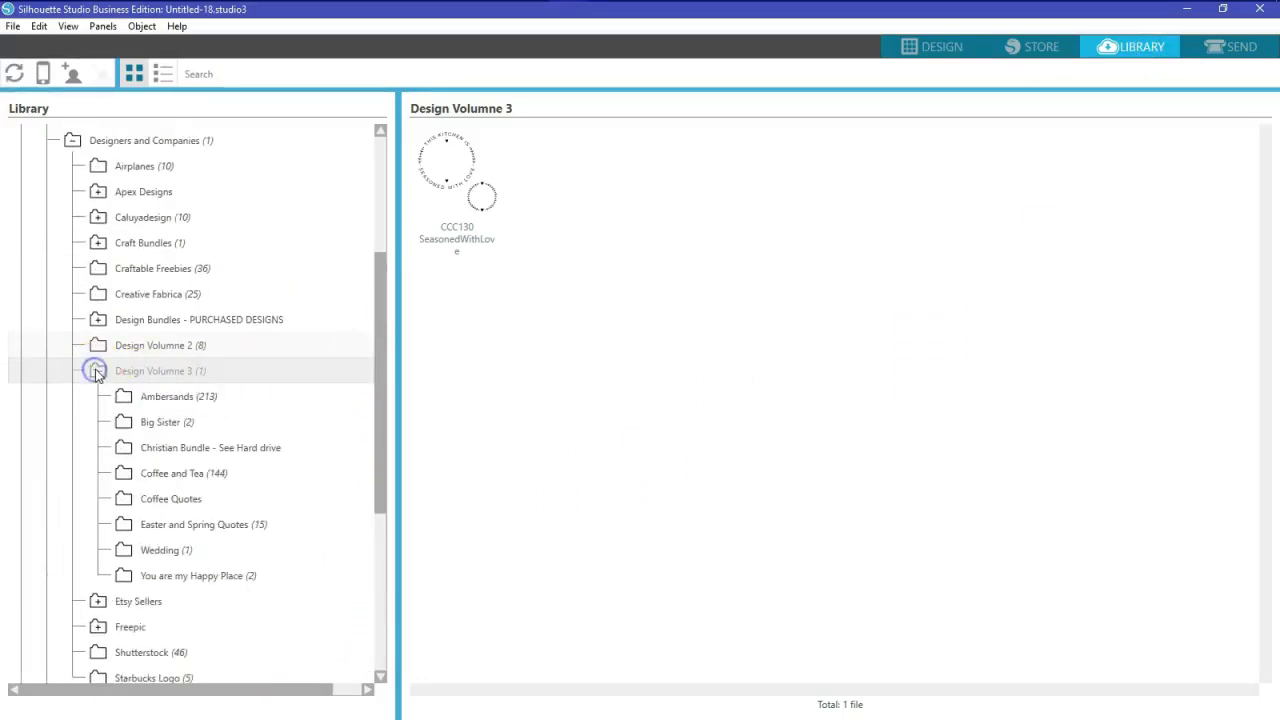
- Create a library subfolder named Cake is always a good idea under Design Volumne 3 and open it
left_click_drag(0, 143, 778, 149)
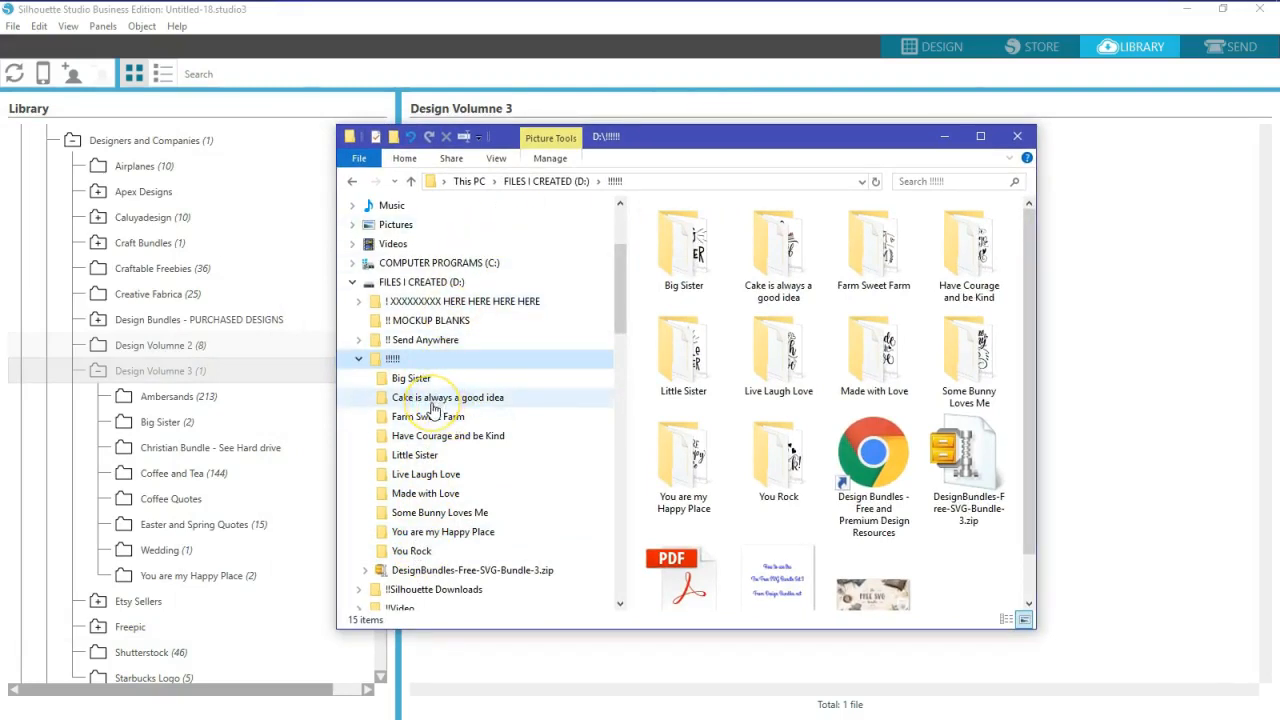
left_click_drag(700, 134, 0, 132)
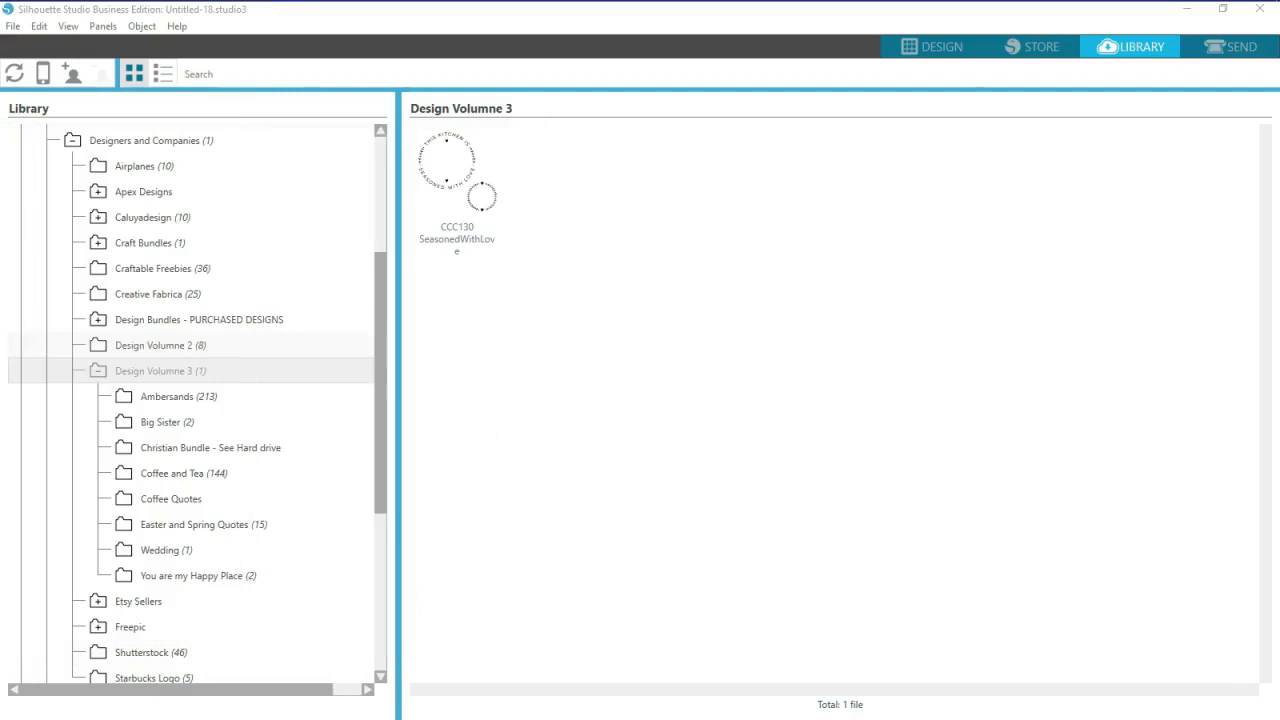
right_click(170, 372)
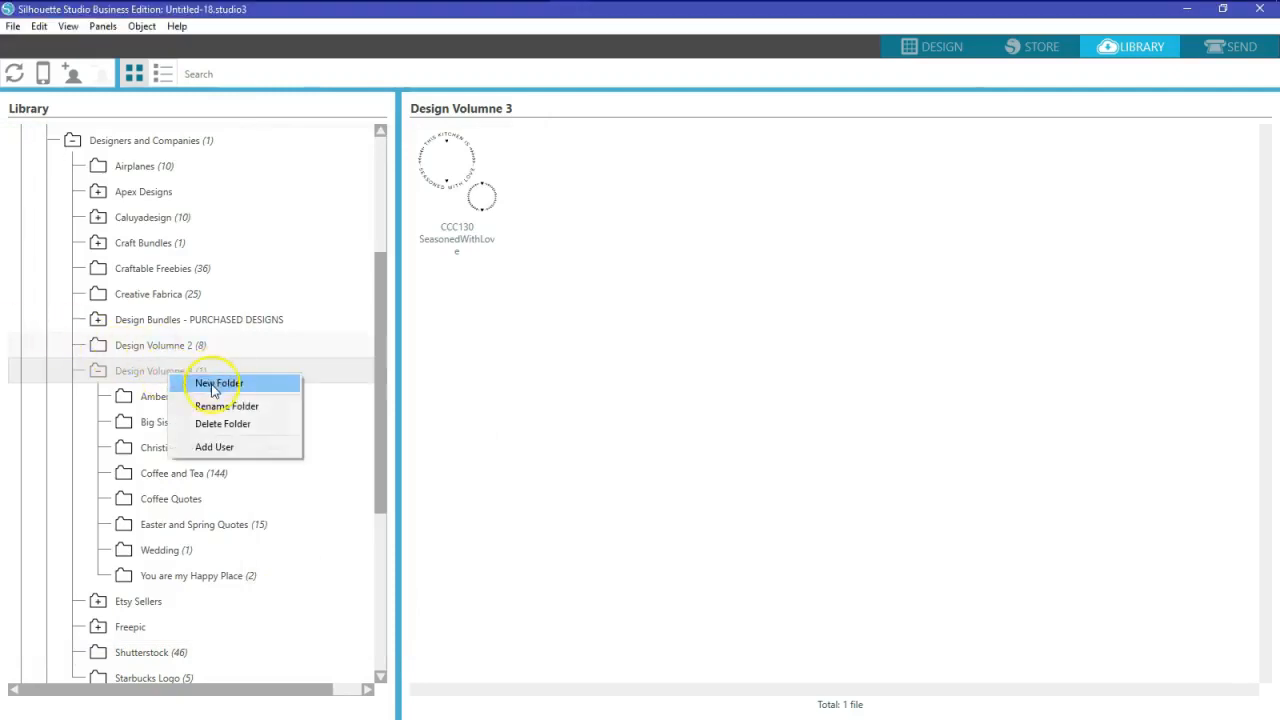
left_click(213, 384)
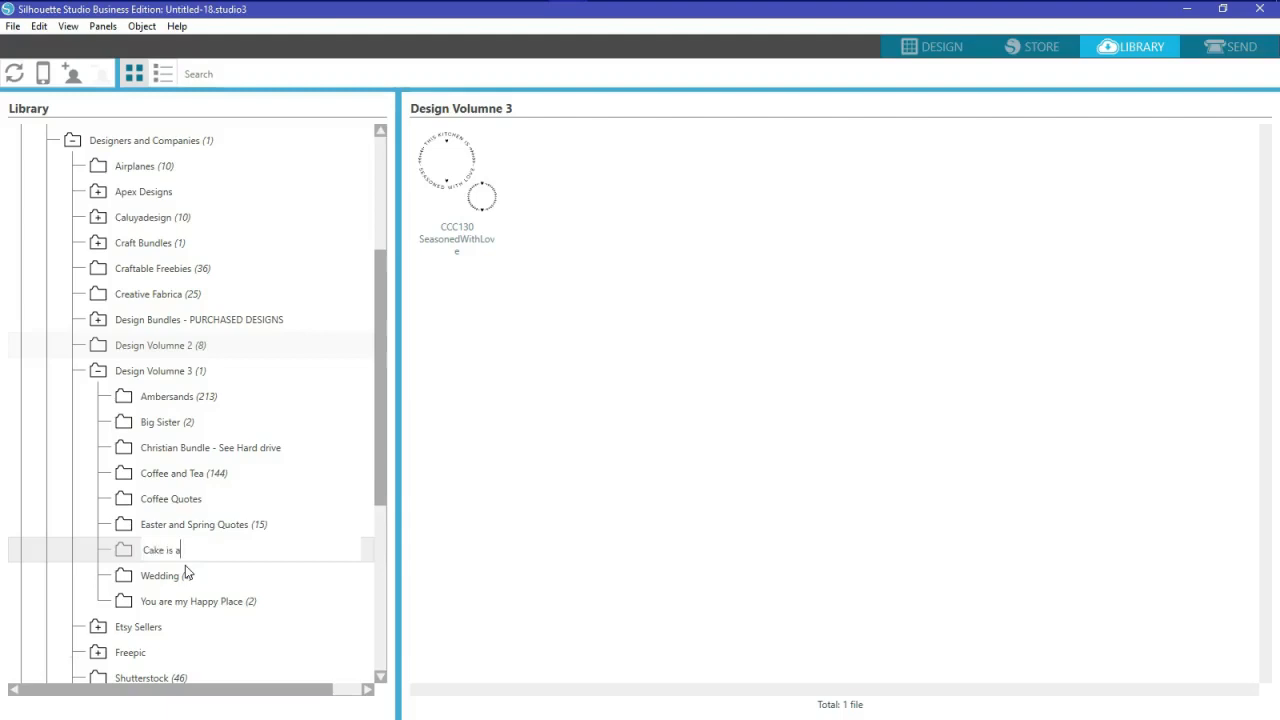
type("Cake is always a good idea")
key("Return")
left_click(187, 452)
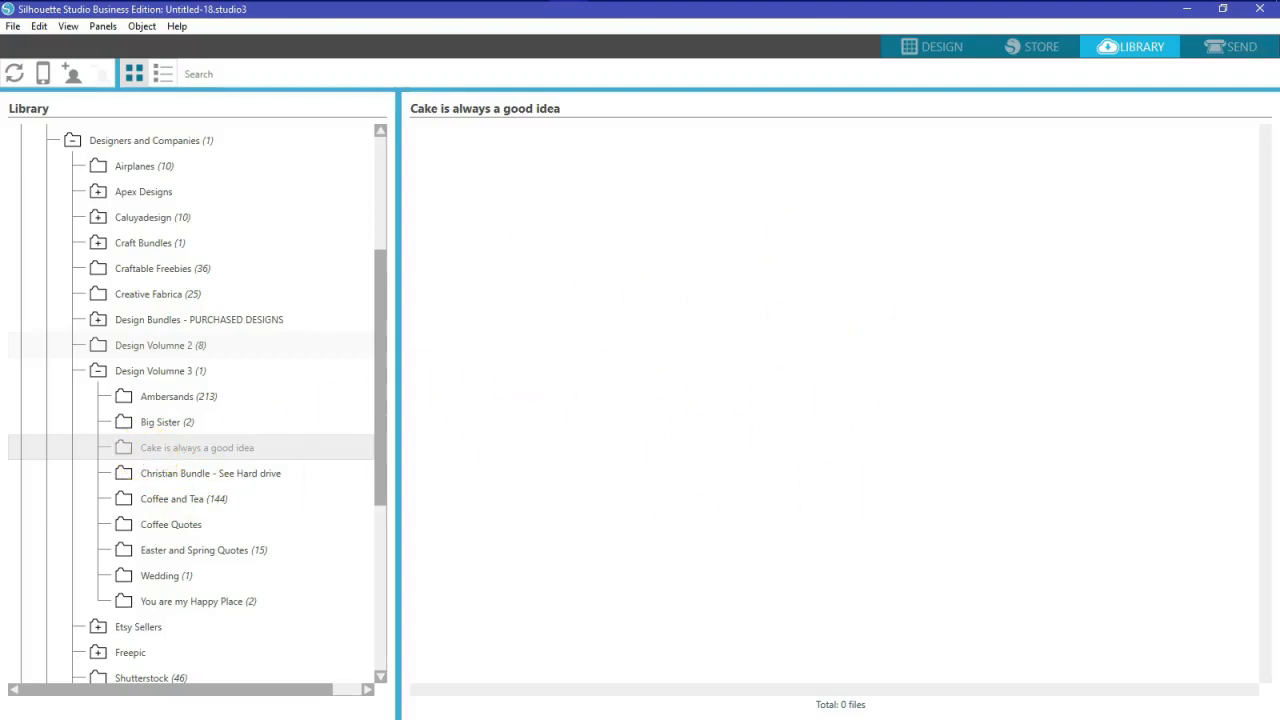
- Import CAKE IS ALWAYS A GOOD IDEA.svg from its extracted File Explorer folder into the Cake is always a good idea library folder
left_click_drag(0, 143, 956, 135)
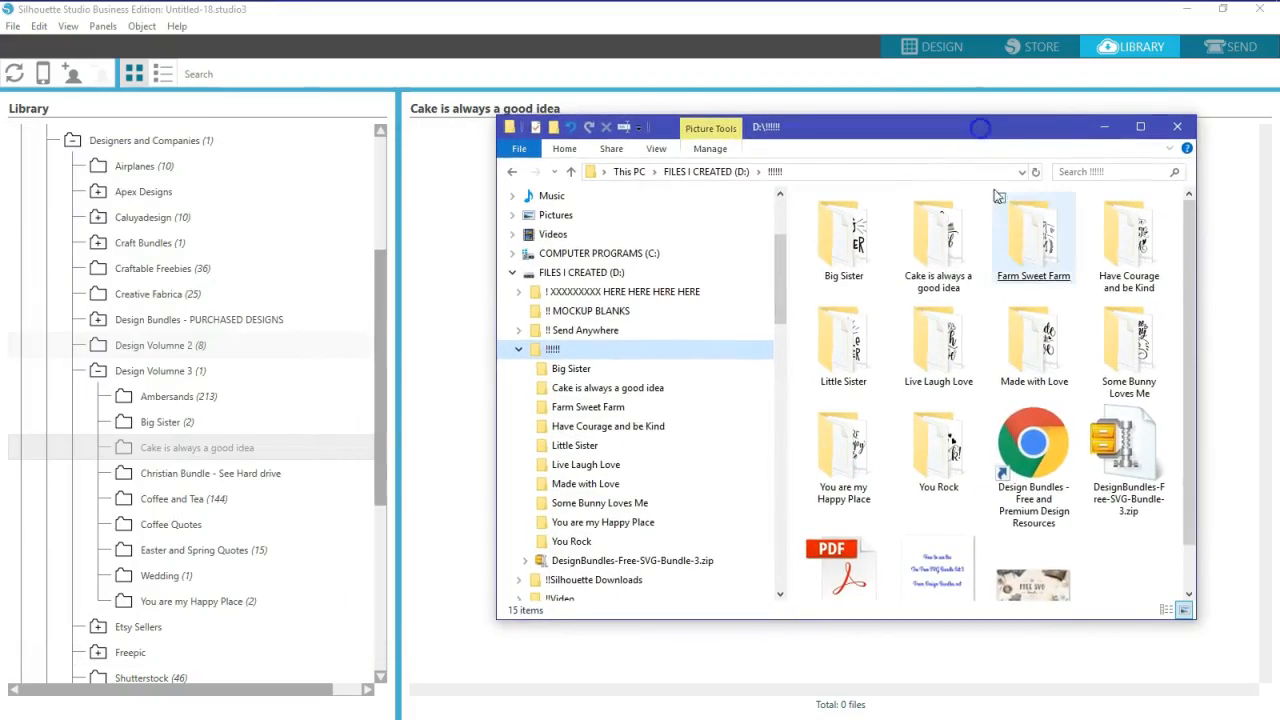
left_click(541, 390)
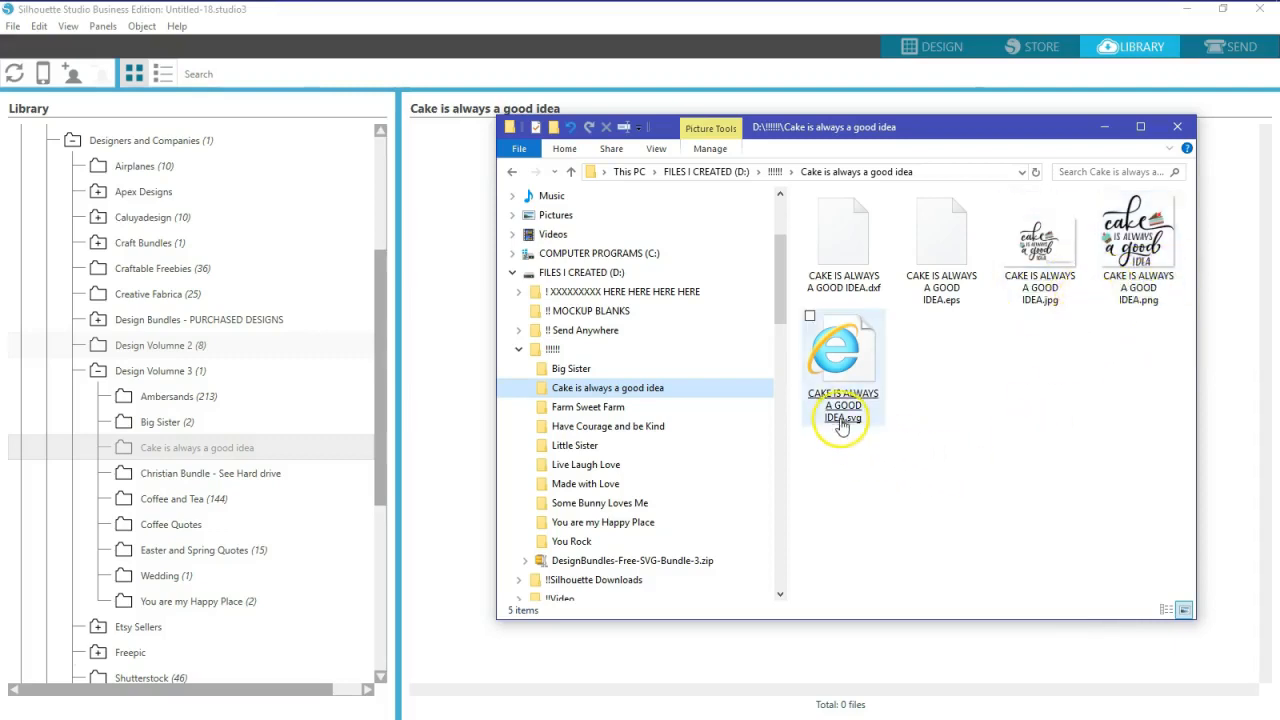
left_click_drag(963, 147, 0, 118)
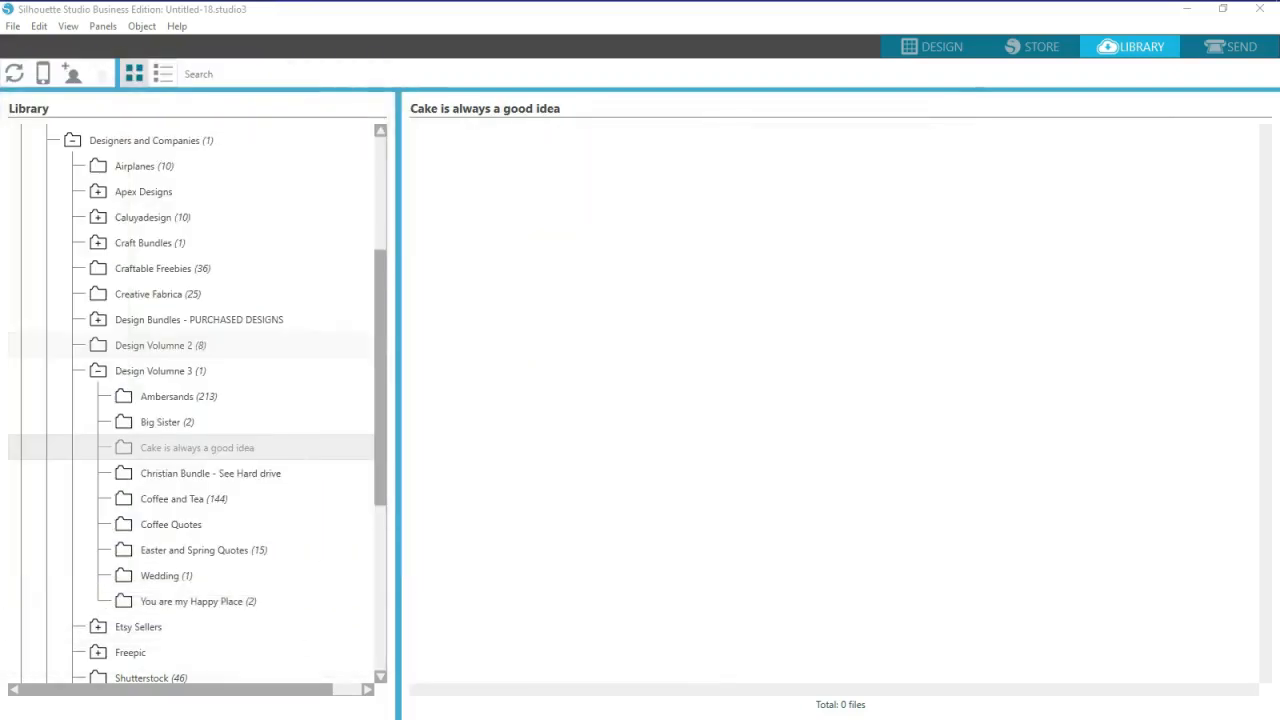
left_click_drag(0, 316, 592, 316)
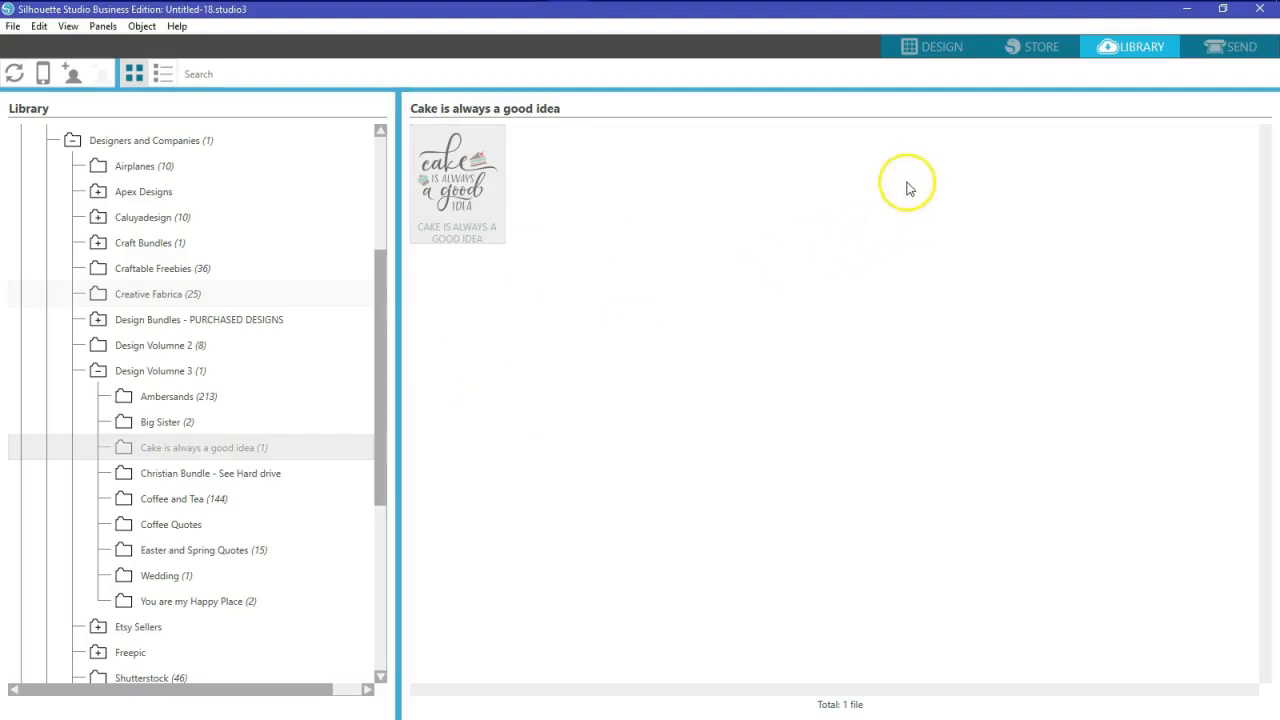
- Open the CAKE IS ALWAYS A GOOD IDEA library design and close the Untitled-18 and Opening Screen drawings without saving
right_click(447, 176)
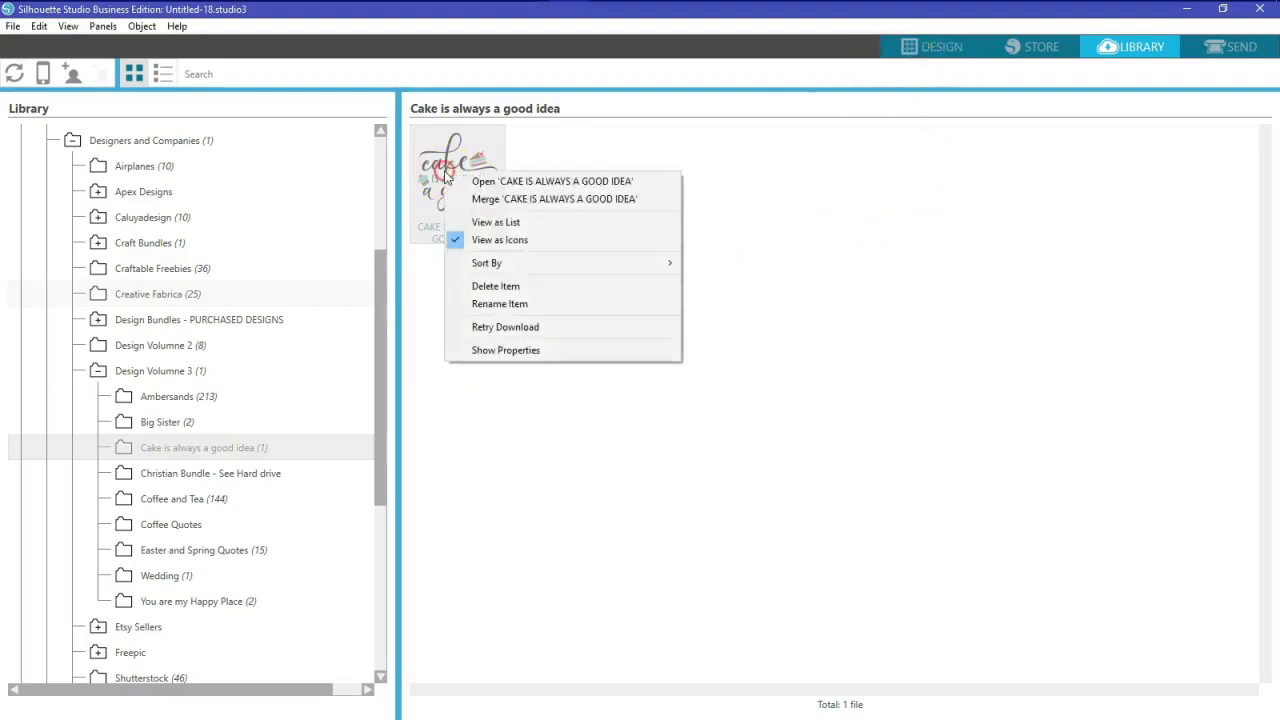
left_click(528, 184)
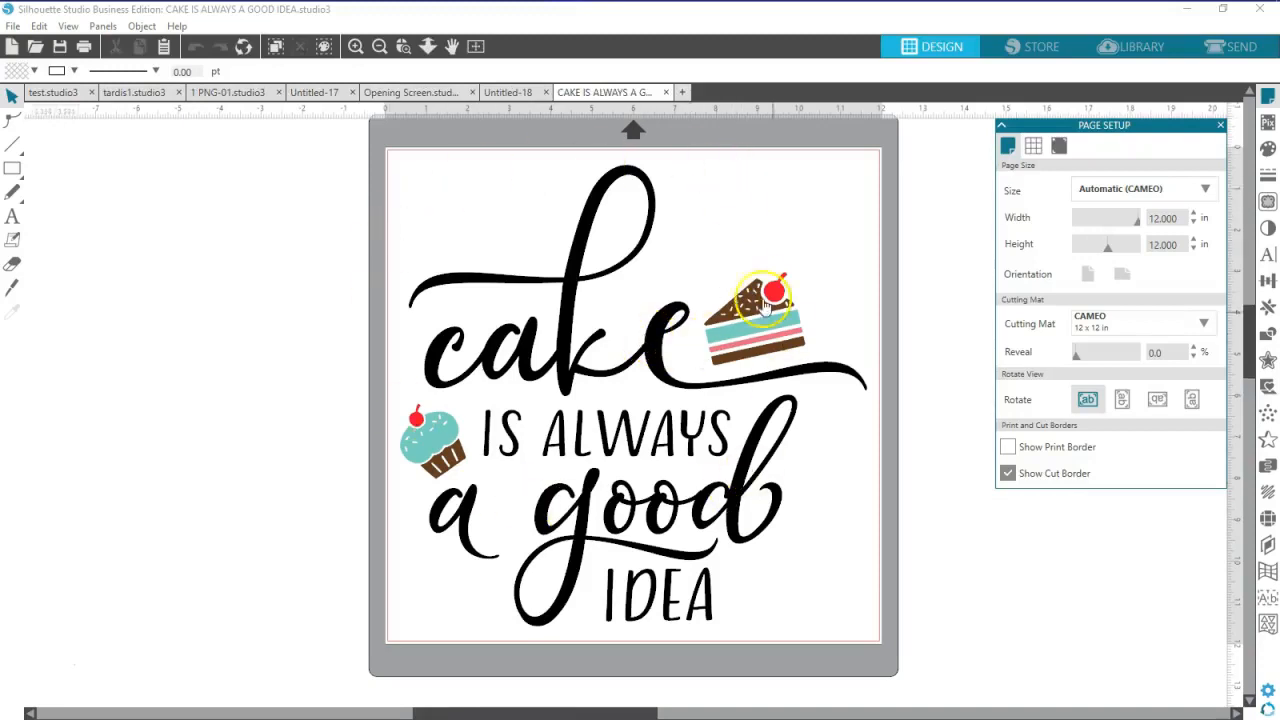
left_click(547, 90)
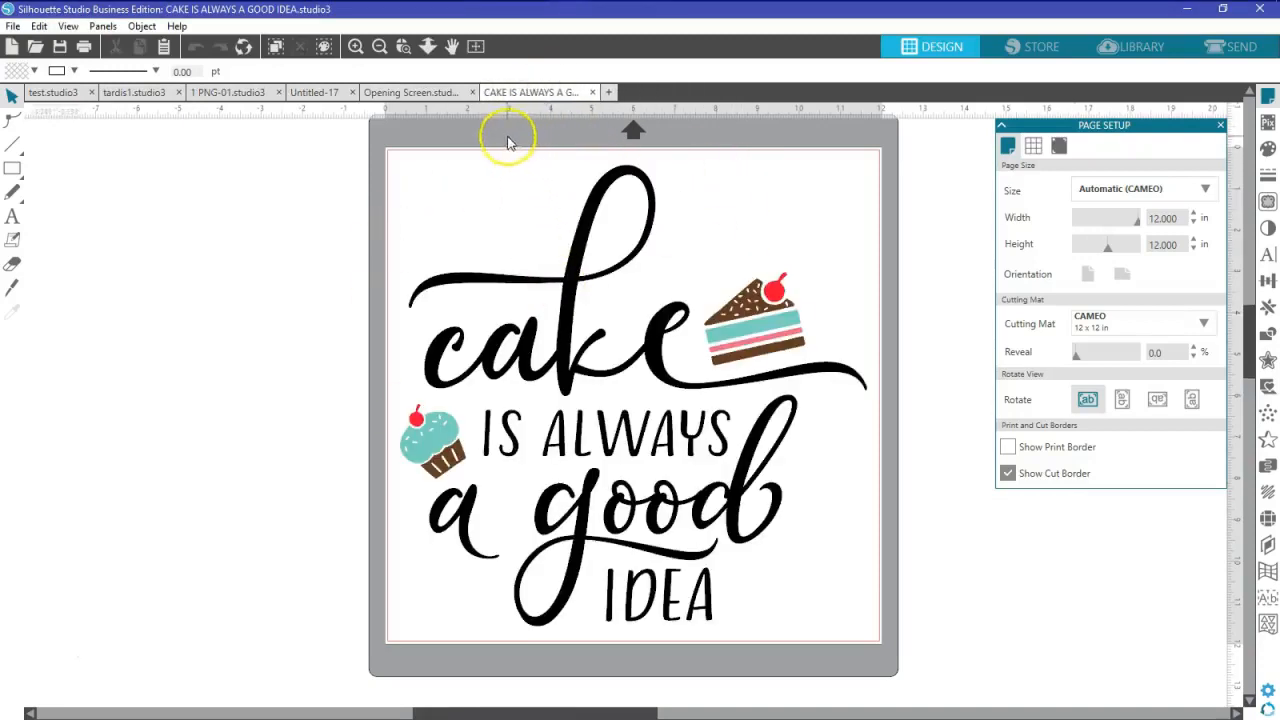
left_click(473, 92)
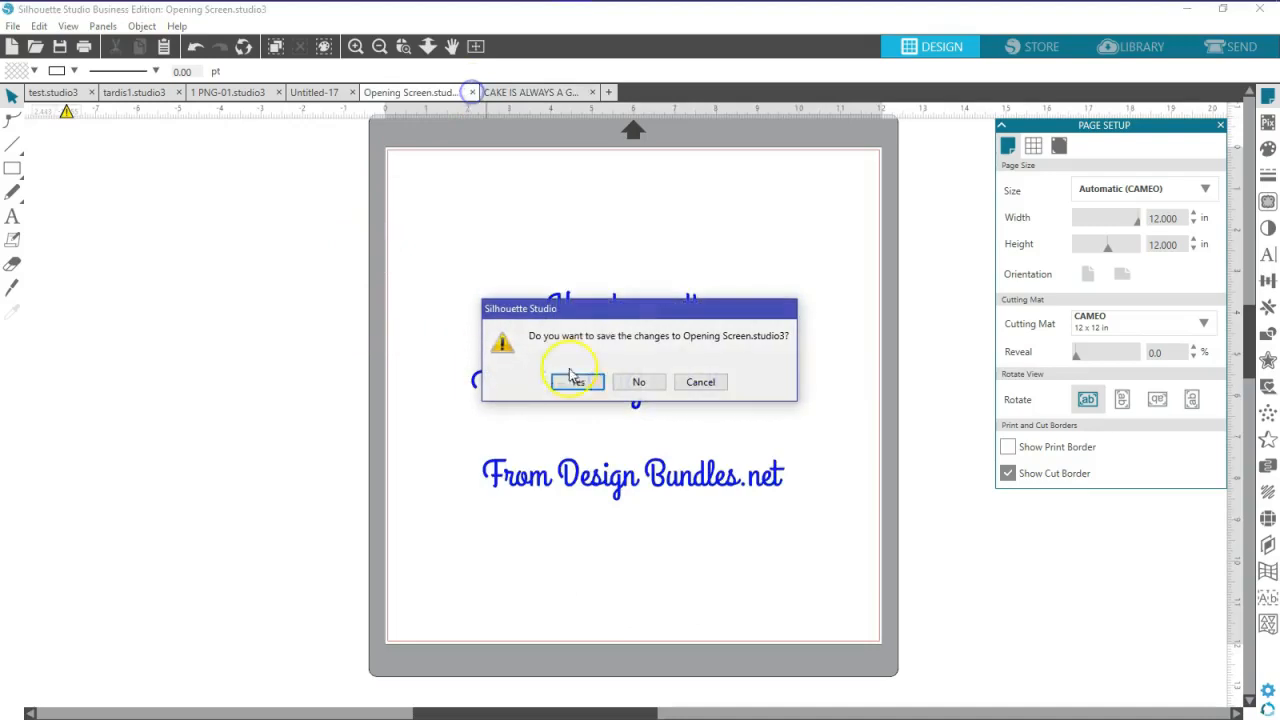
left_click(634, 381)
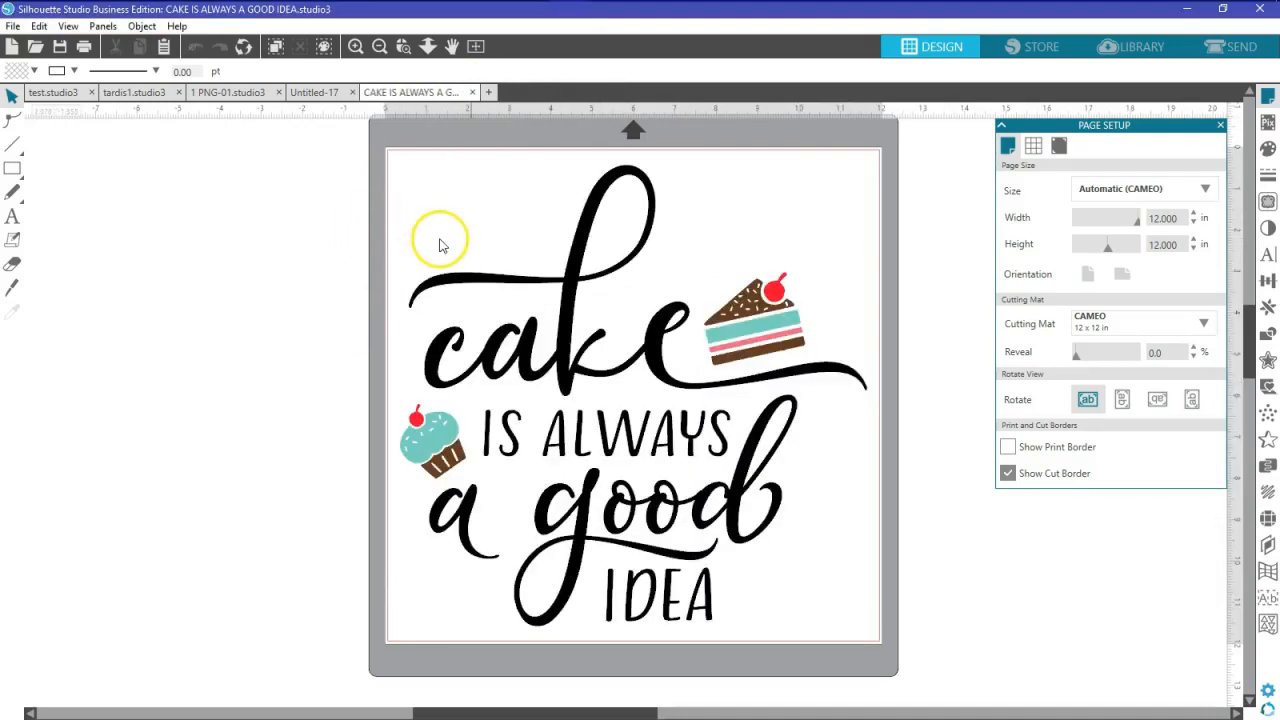
- Nudge the cake design to test its grouping, undo the move, and check its Ungroup option without applying it
left_click_drag(751, 350, 751, 355)
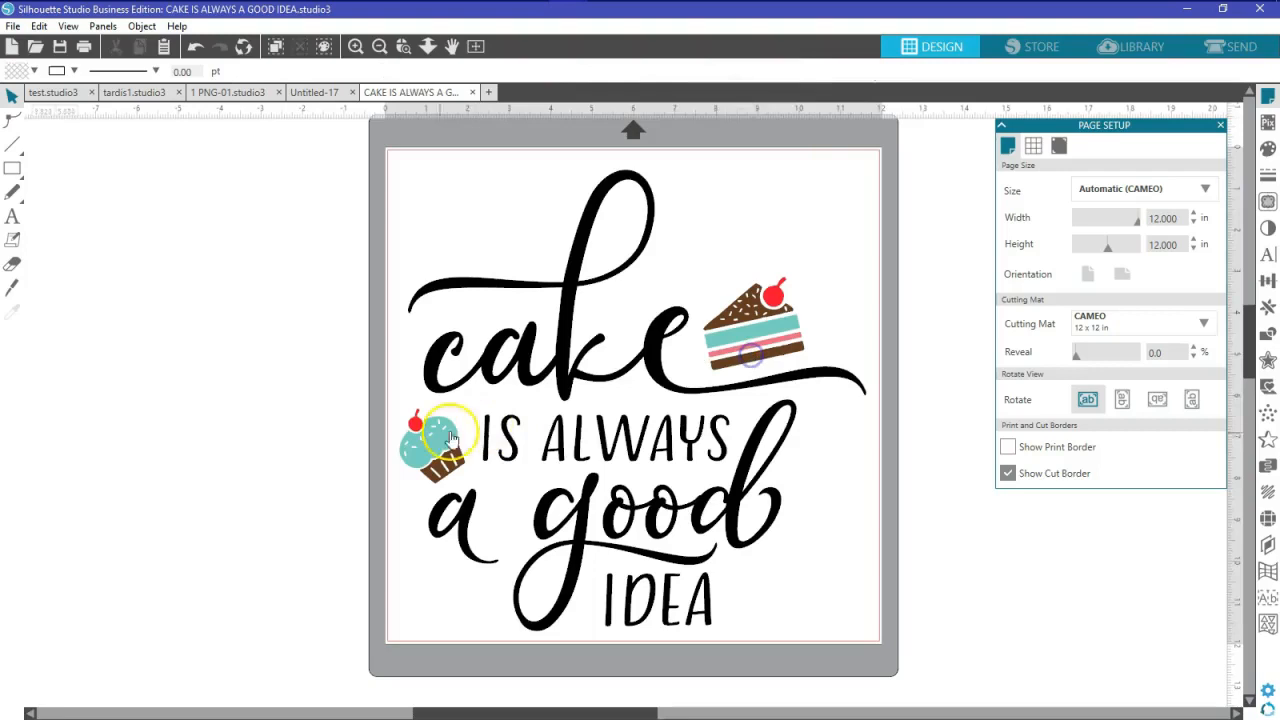
left_click(195, 46)
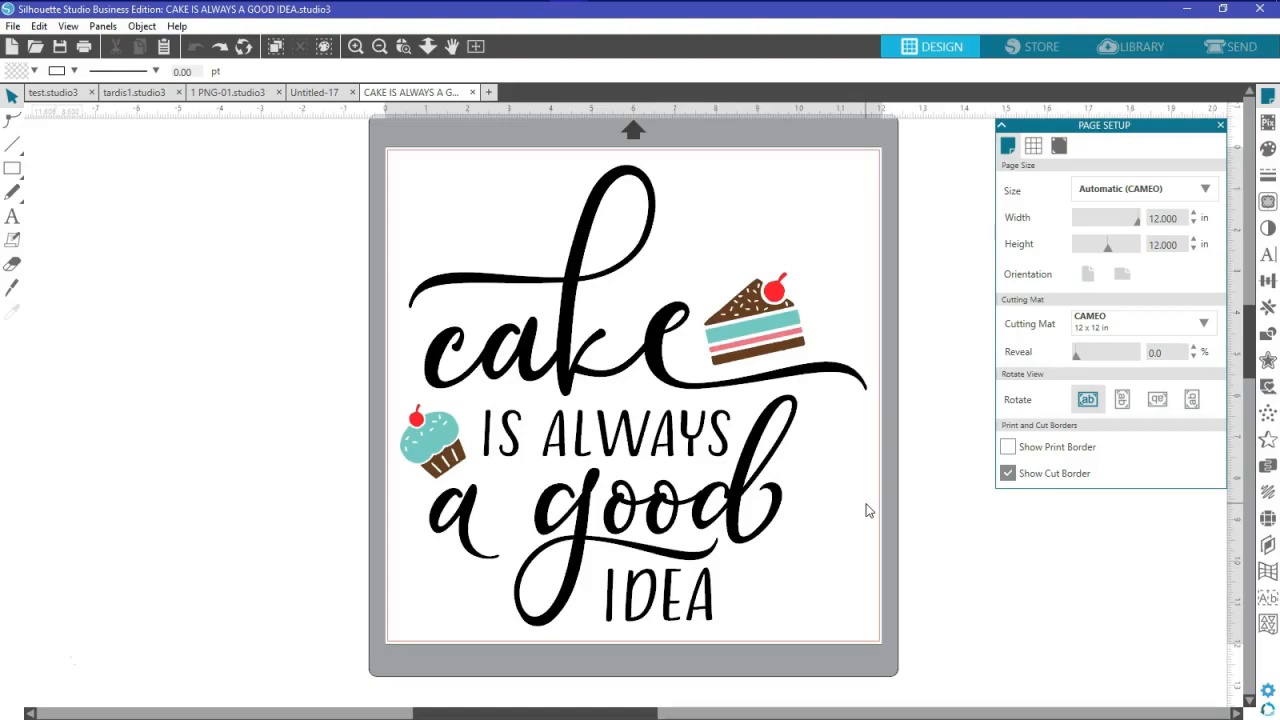
right_click(743, 343)
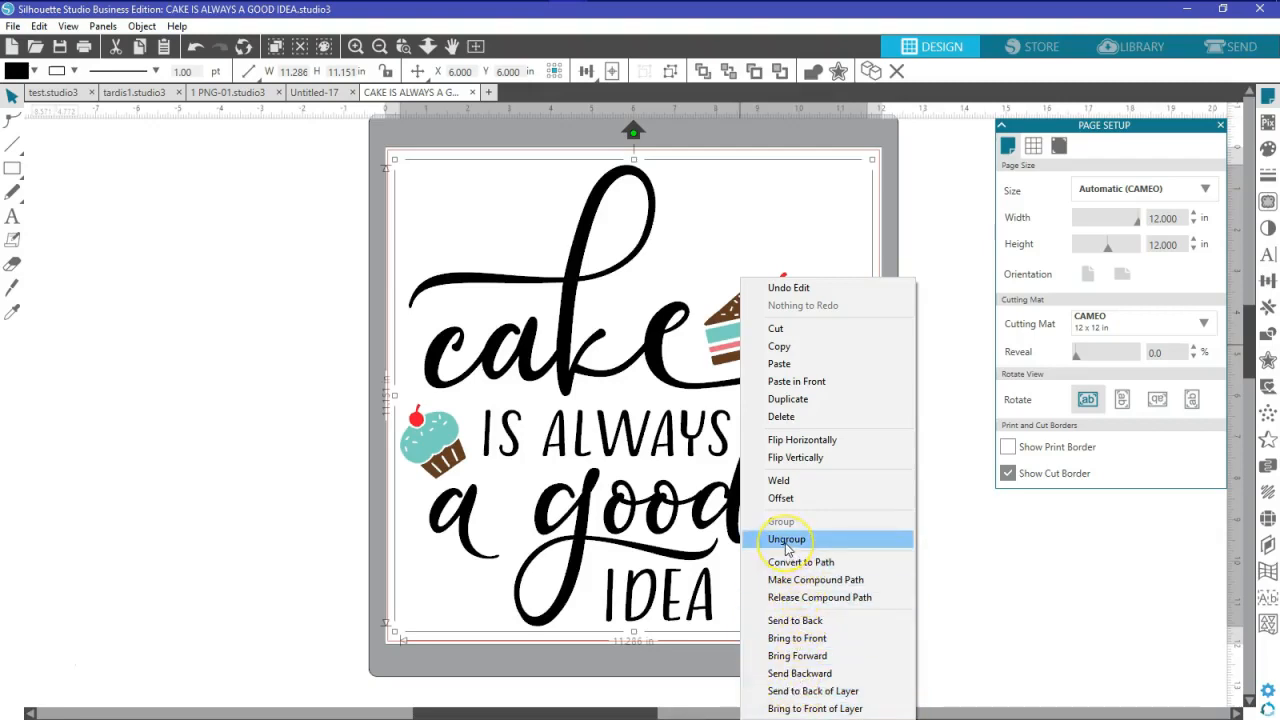
left_click(975, 610)
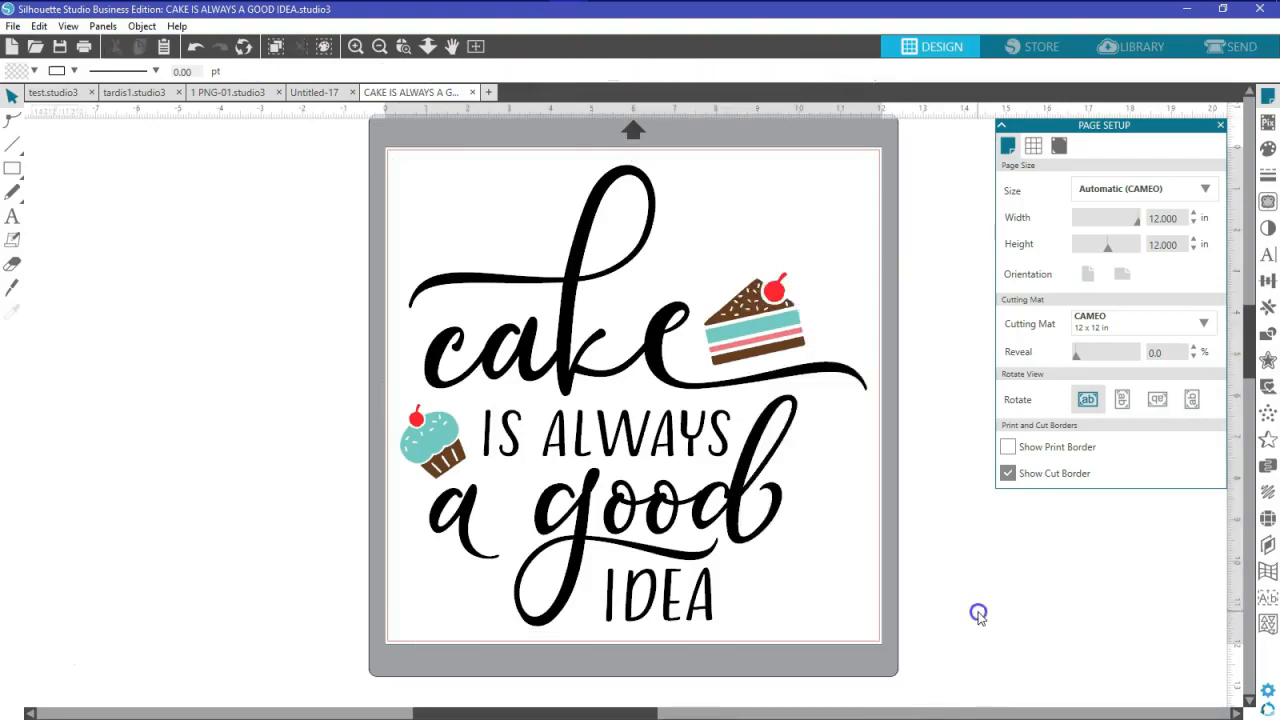
- Merge the first YOU ARE MY HAPPY PLACE design from its library folder into the cake drawing and move it left of the page
left_click(1145, 48)
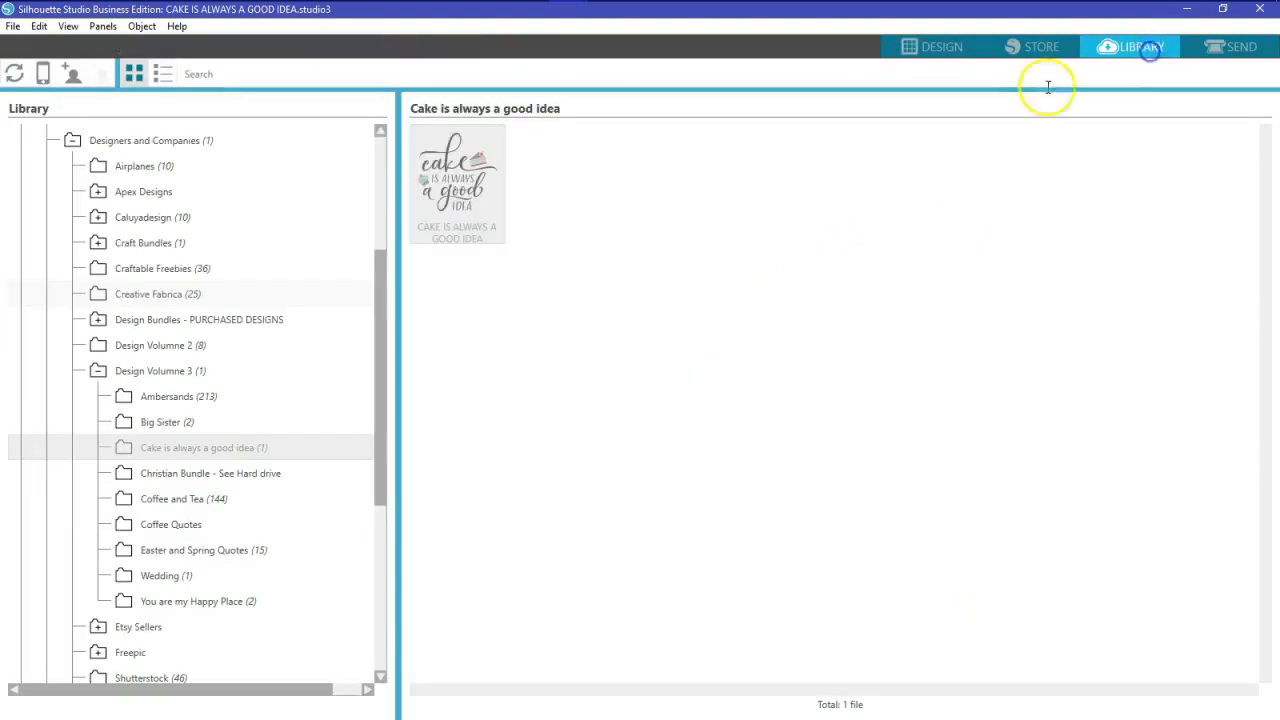
left_click(165, 601)
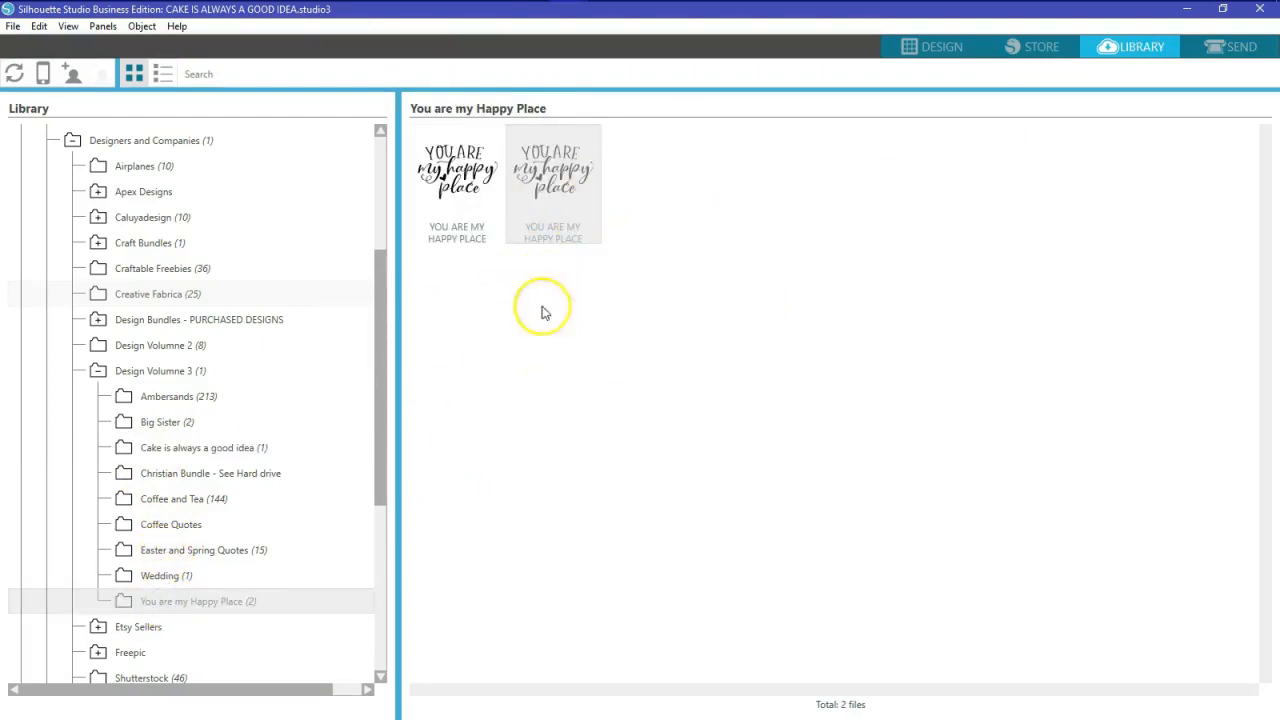
right_click(456, 185)
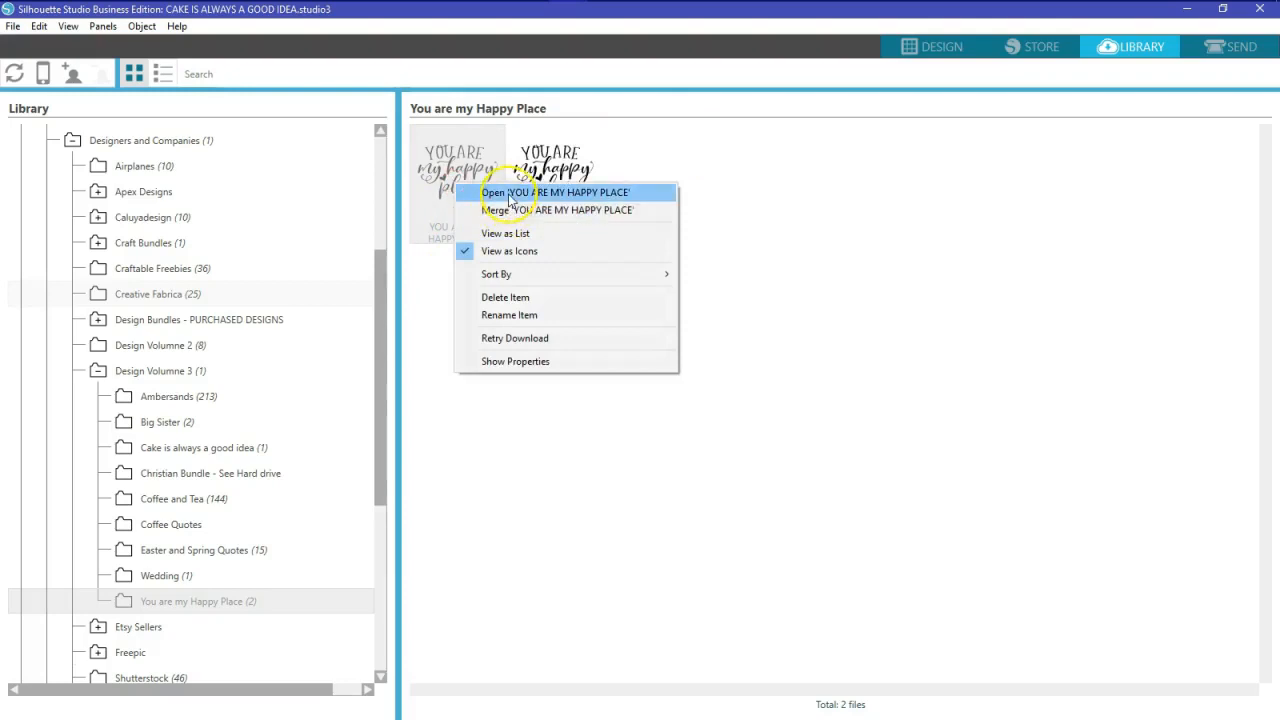
left_click(500, 210)
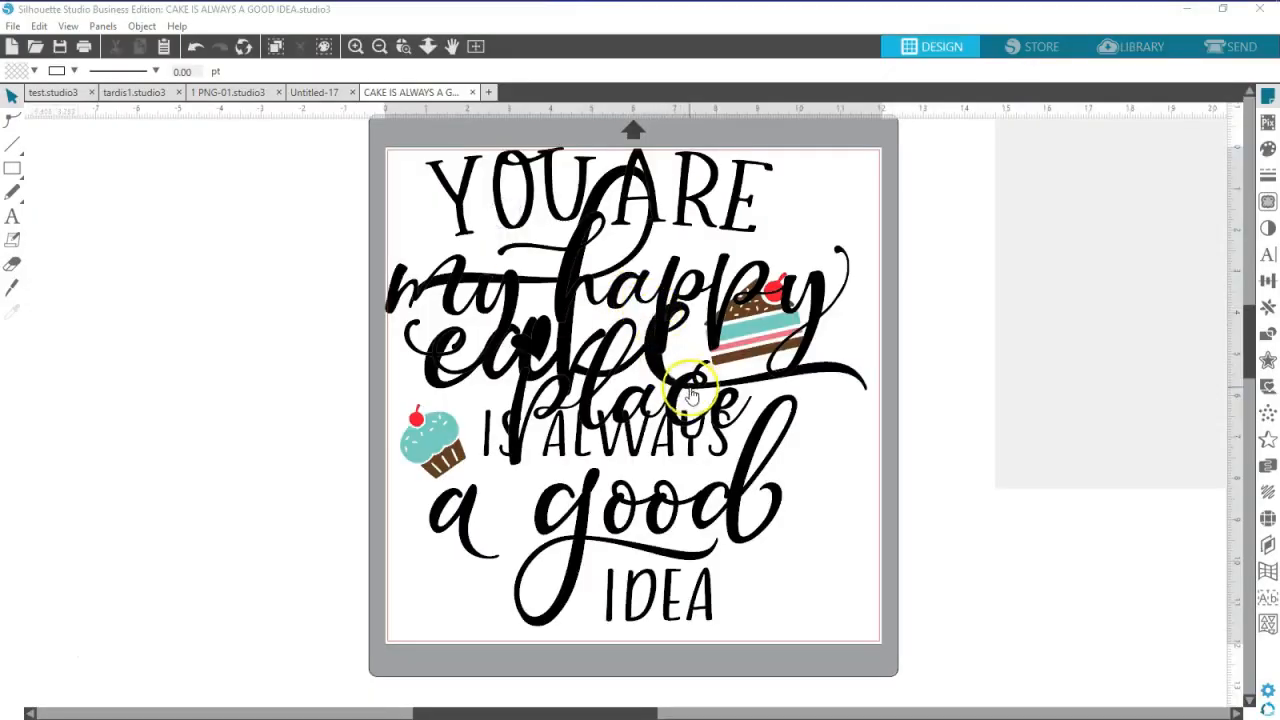
left_click_drag(829, 366, 382, 451)
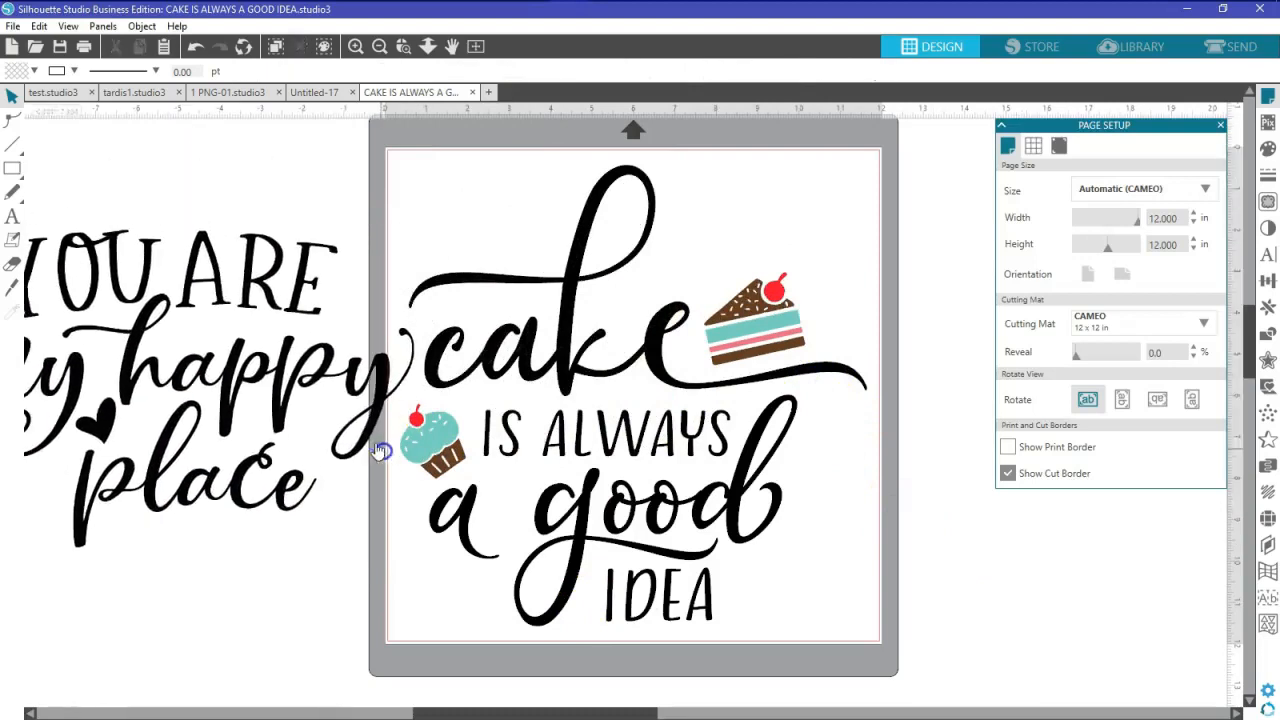
- Check the grouping options of the YOU ARE MY HAPPY PLACE design, shift it slightly away from the page, and delete it
left_click(322, 368)
right_click(322, 369)
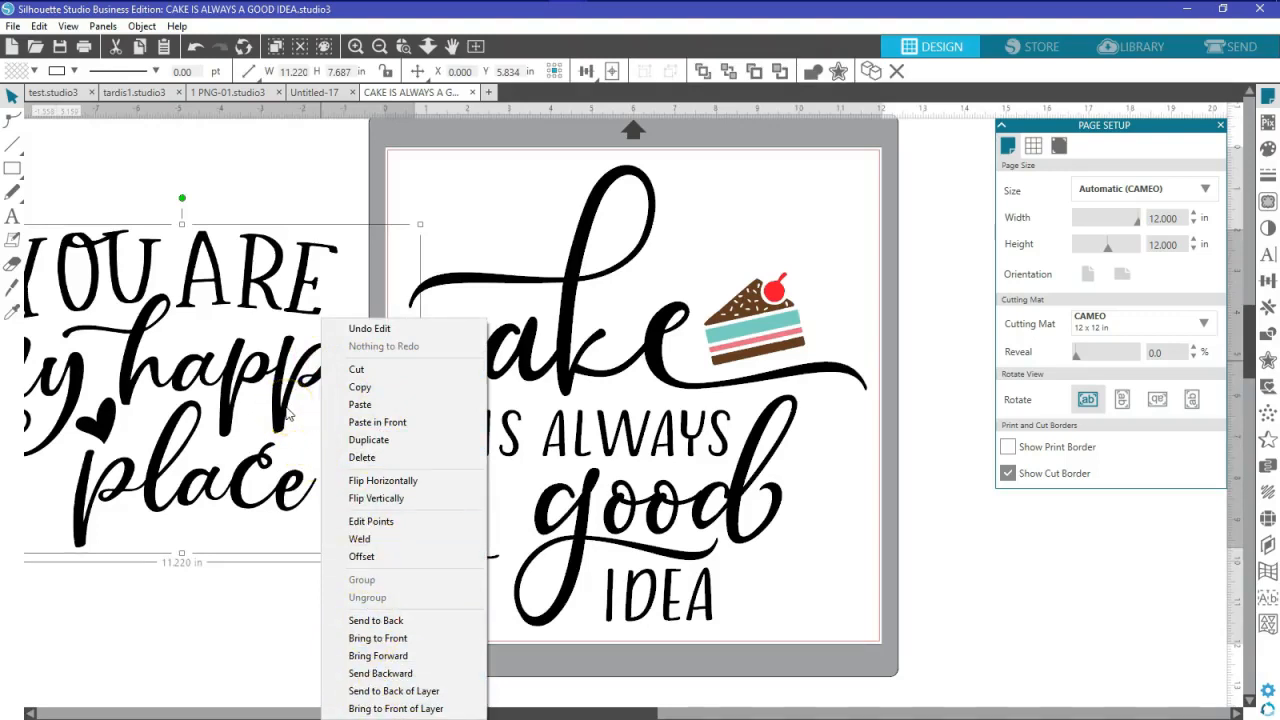
left_click(251, 606)
left_click_drag(349, 458, 323, 444)
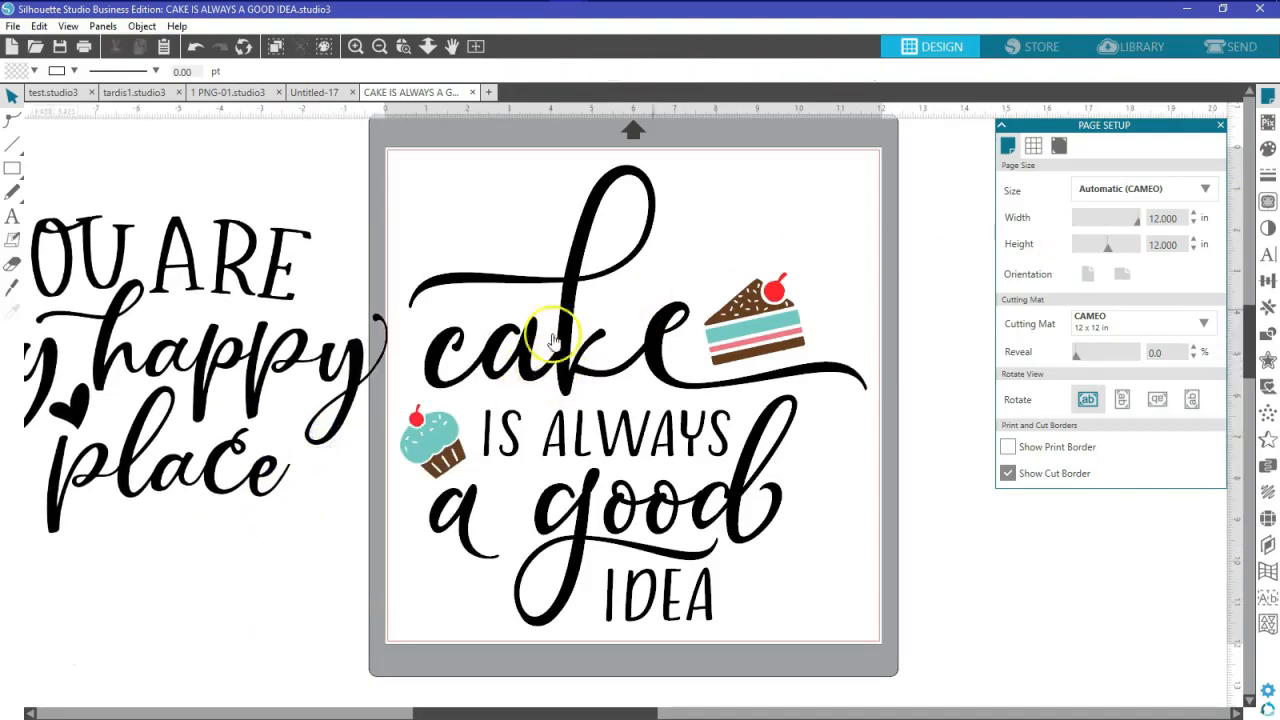
left_click(265, 387)
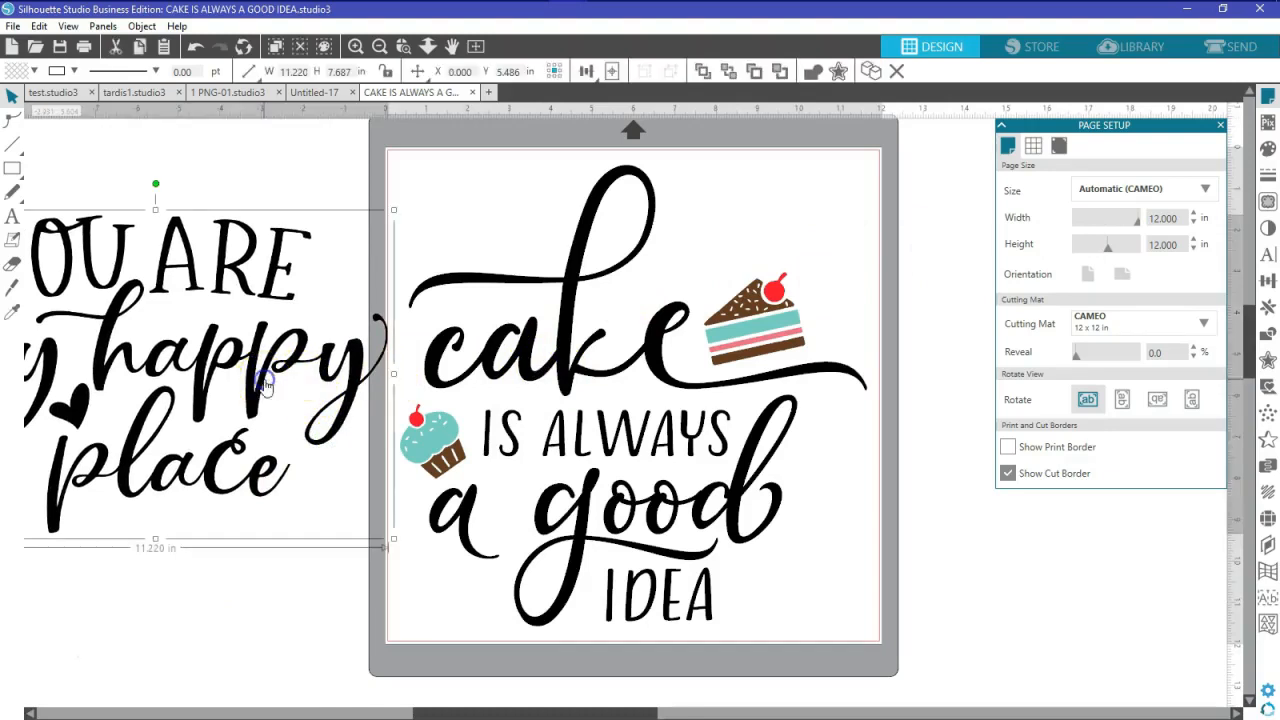
key("Delete")
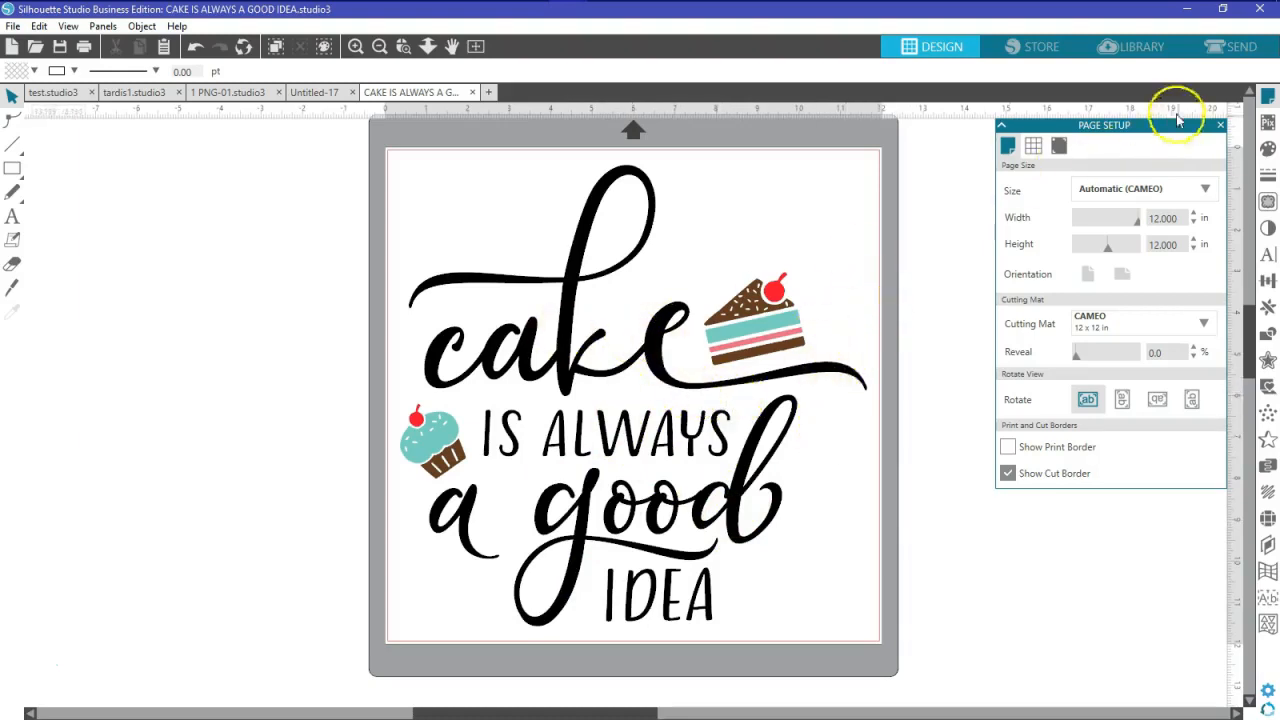
- Scale the cake design down proportionally to about 6.9 in wide, keeping it at the page's upper-left corner
left_click(755, 509)
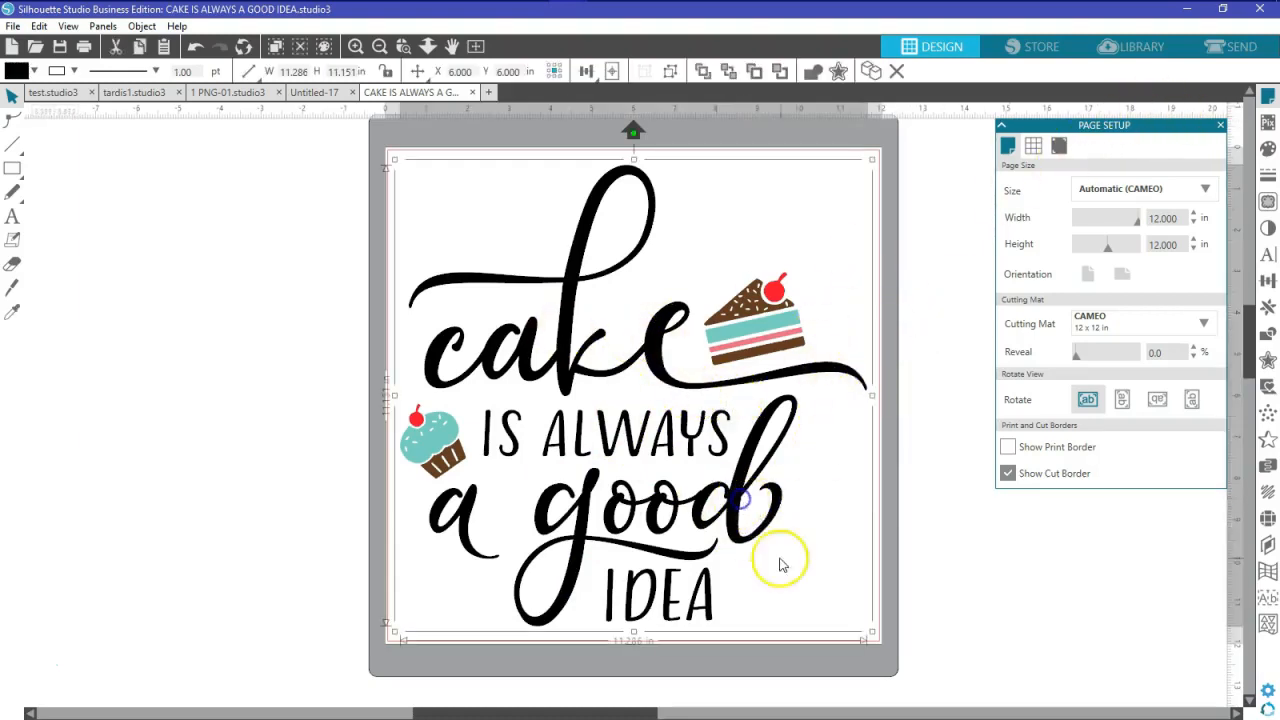
left_click(873, 632)
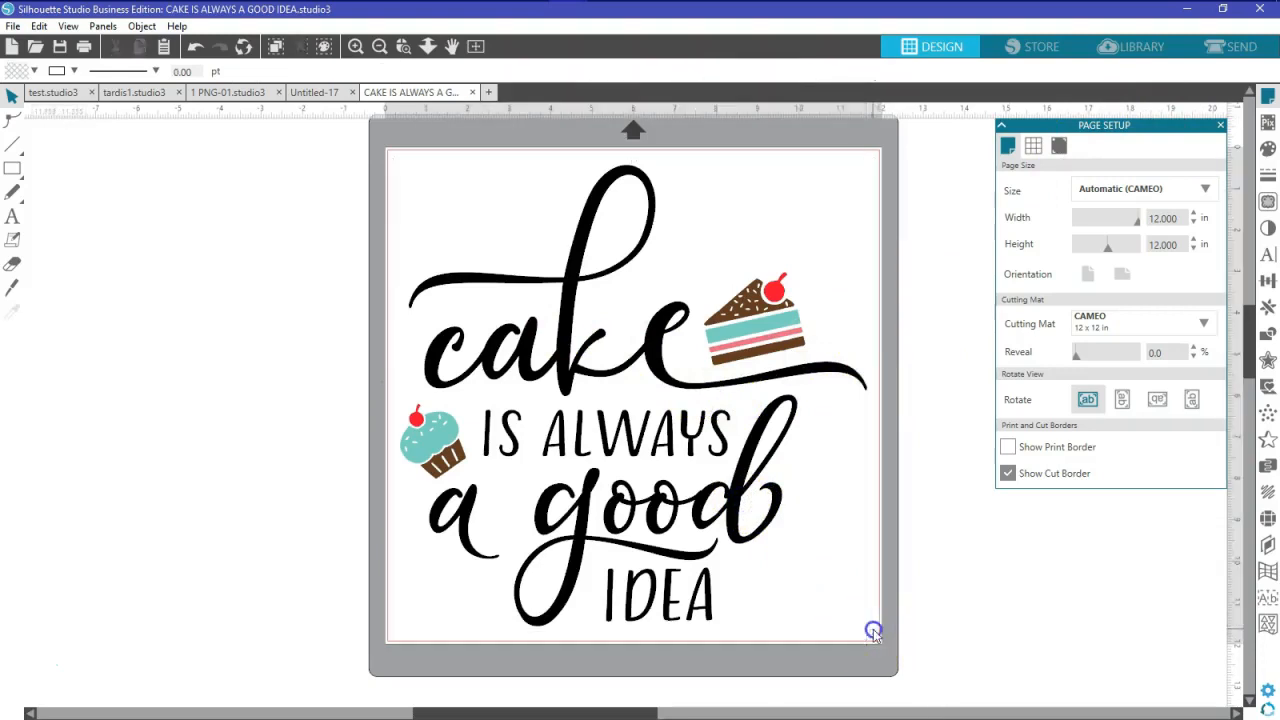
left_click(746, 525)
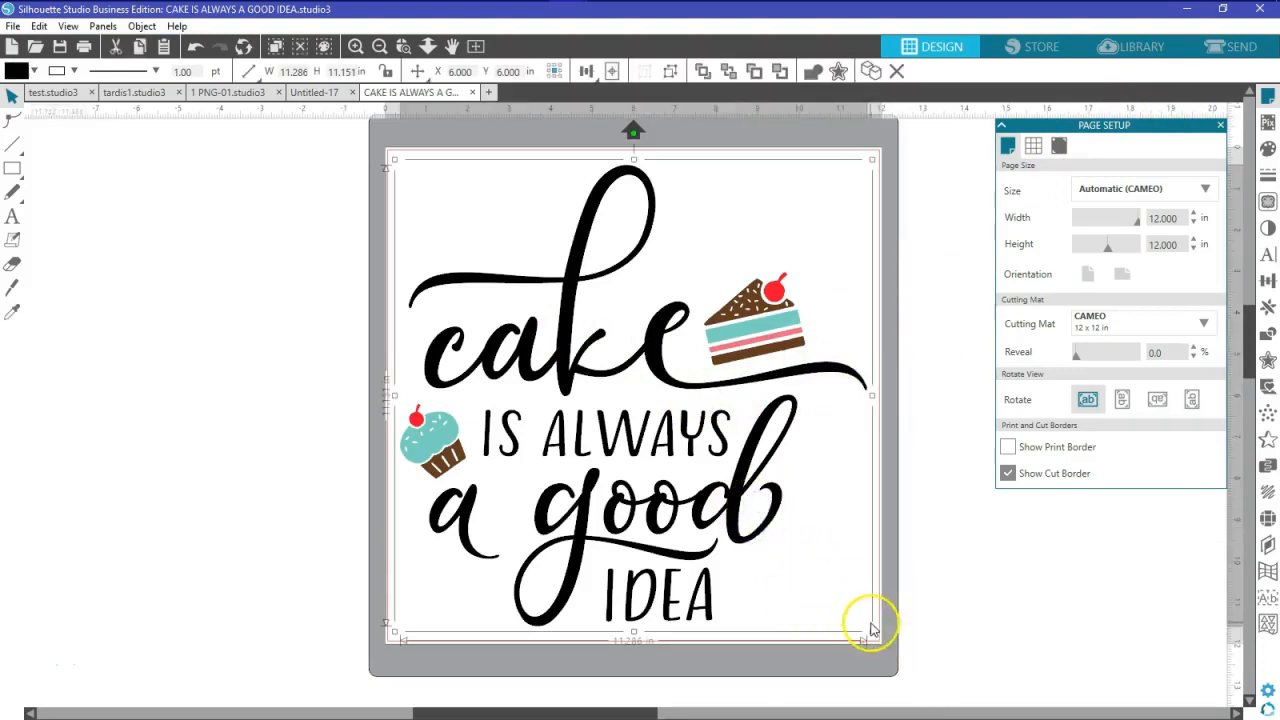
left_click_drag(872, 632, 736, 554)
left_click_drag(638, 456, 664, 485)
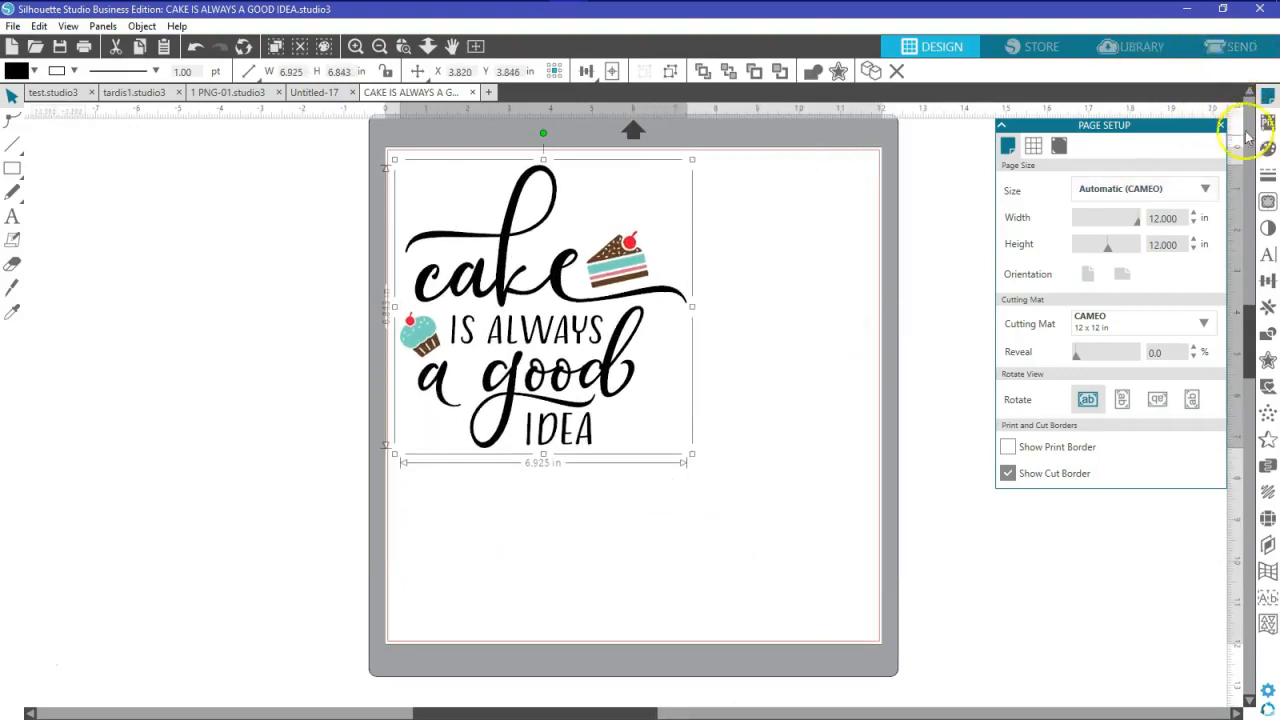
- Set the page size to Current Printer with portrait orientation and reposition the cake design within the upper part of the page
left_click(1267, 100)
left_click(1267, 100)
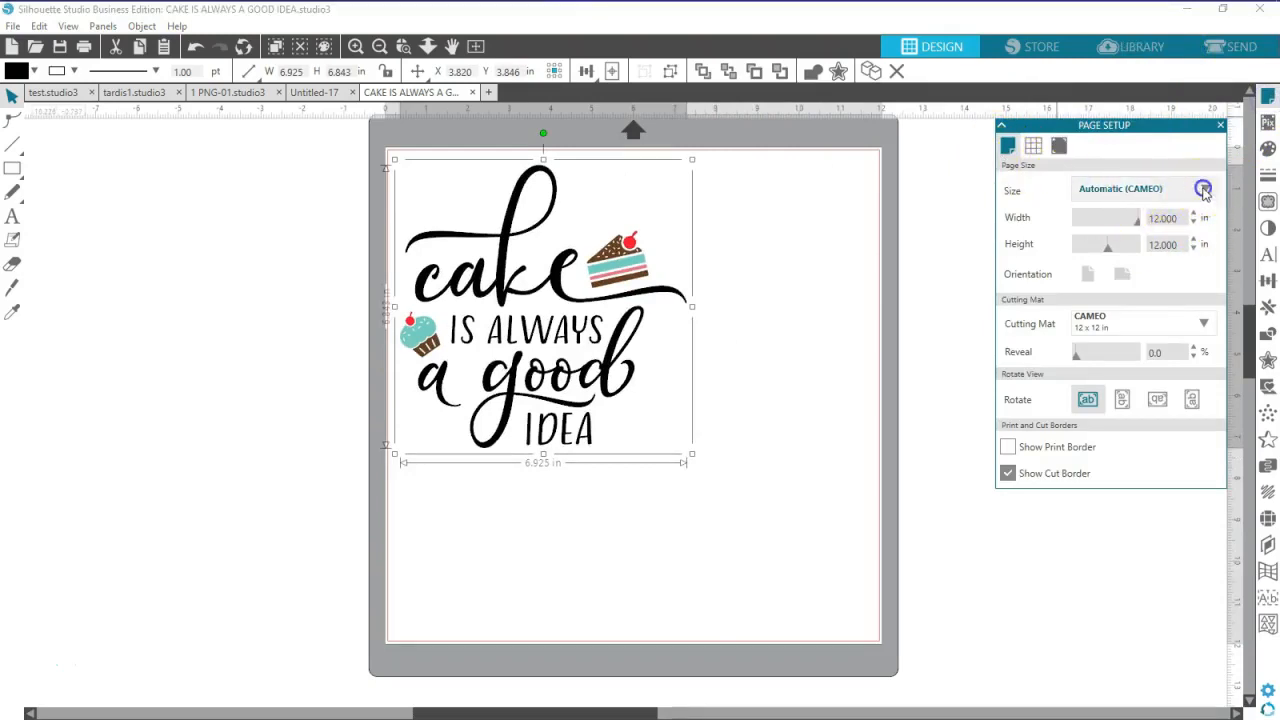
left_click(1204, 190)
left_click(1120, 274)
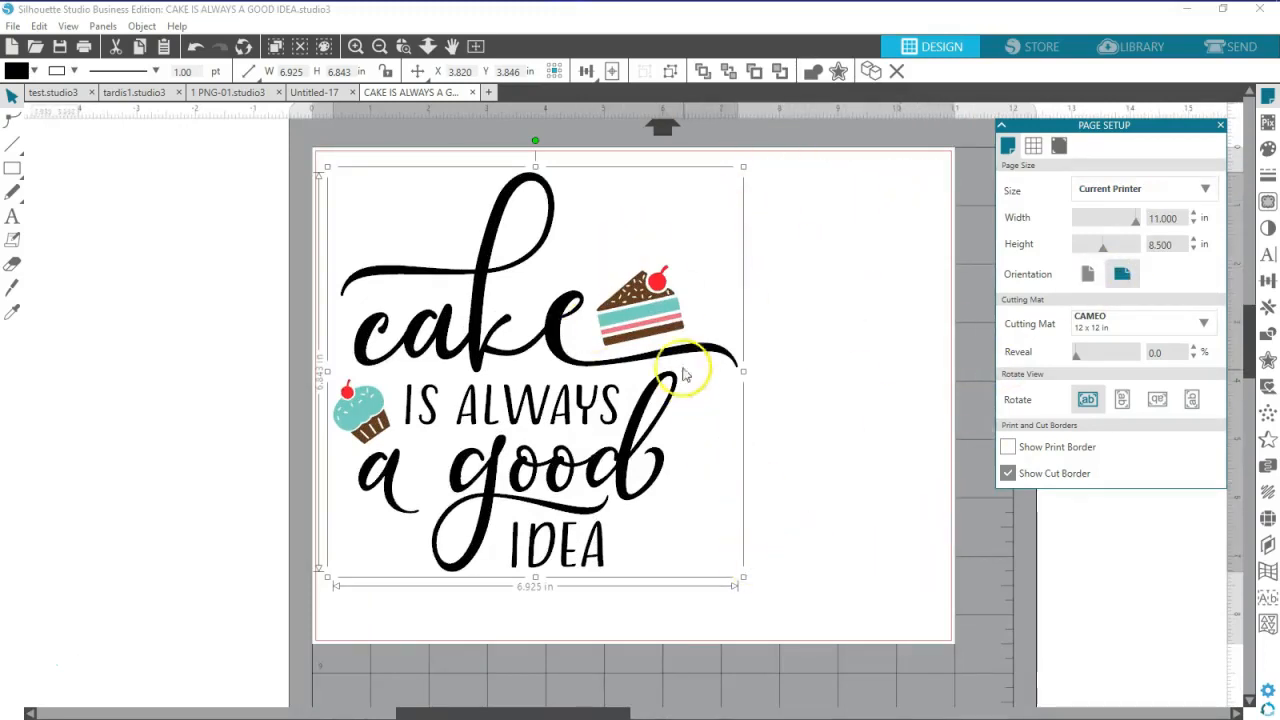
left_click_drag(648, 328, 691, 341)
left_click(1088, 274)
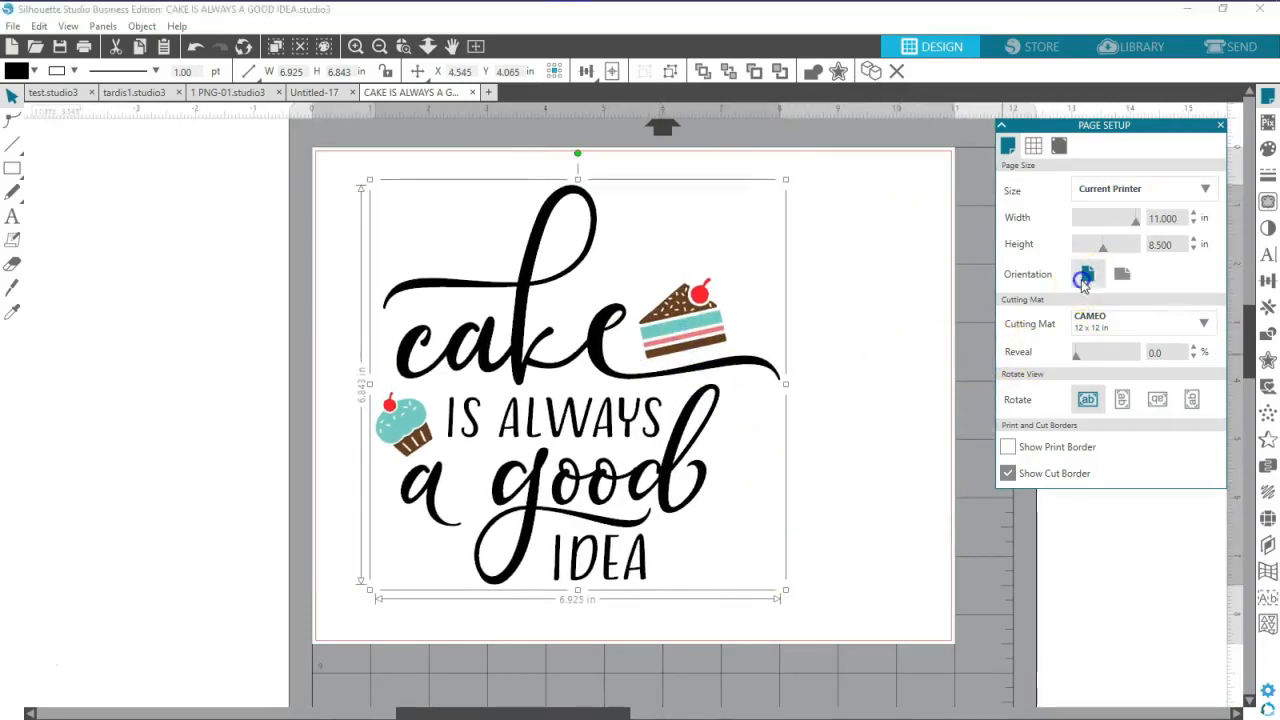
left_click_drag(690, 358, 668, 372)
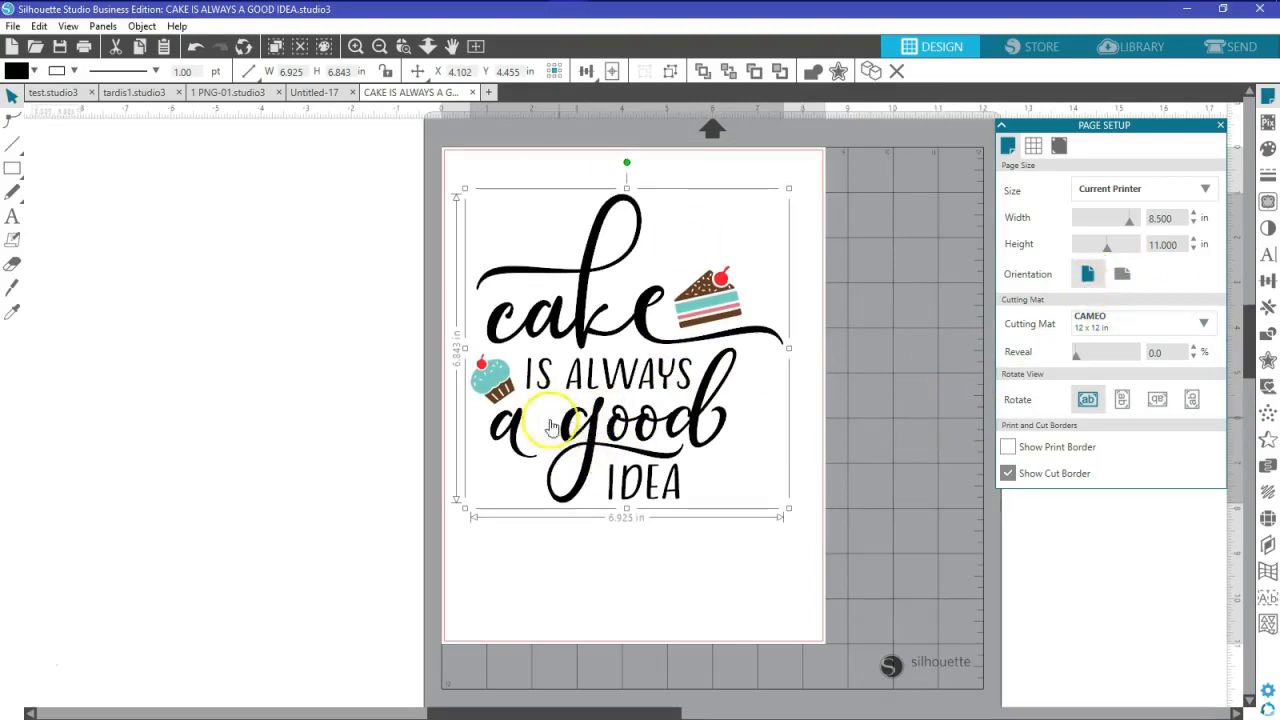
- Undo the printer page setup and the scaling so the cake design is full size on the Automatic (CAMEO) page
left_click(277, 407)
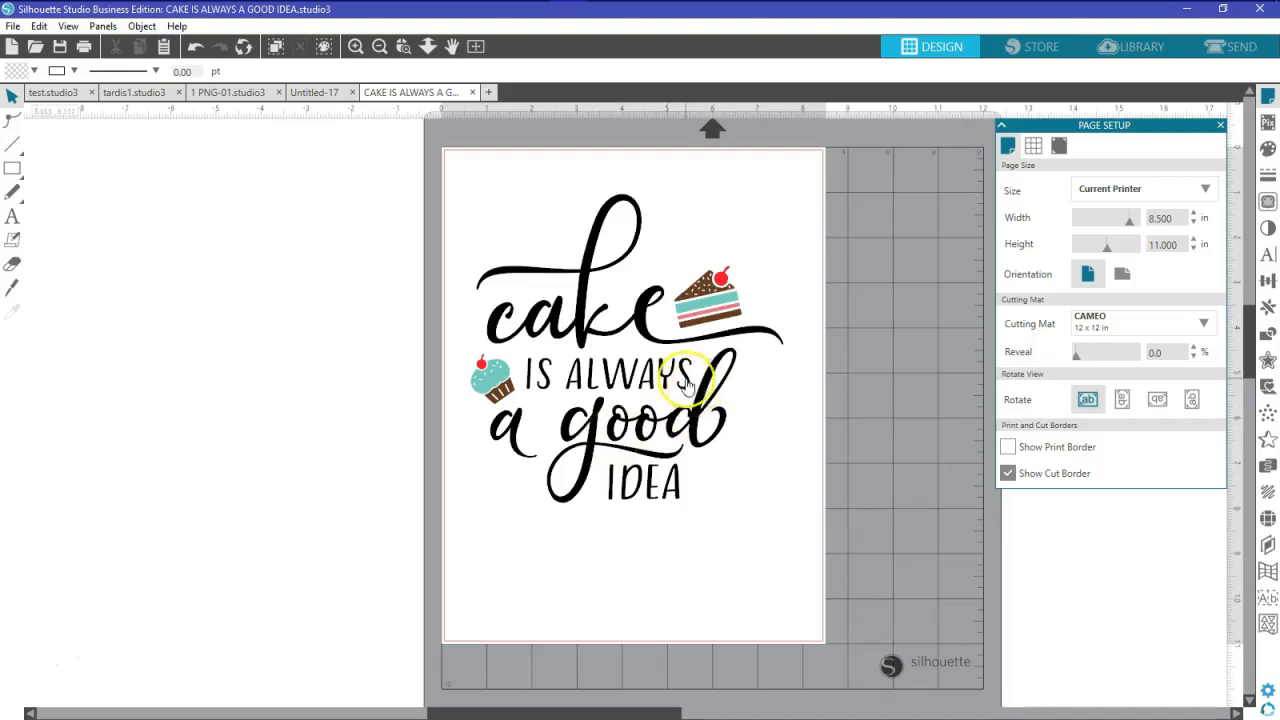
left_click(195, 47)
left_click(195, 47)
left_click(195, 47)
left_click(195, 47)
left_click(195, 47)
left_click(195, 47)
left_click(195, 47)
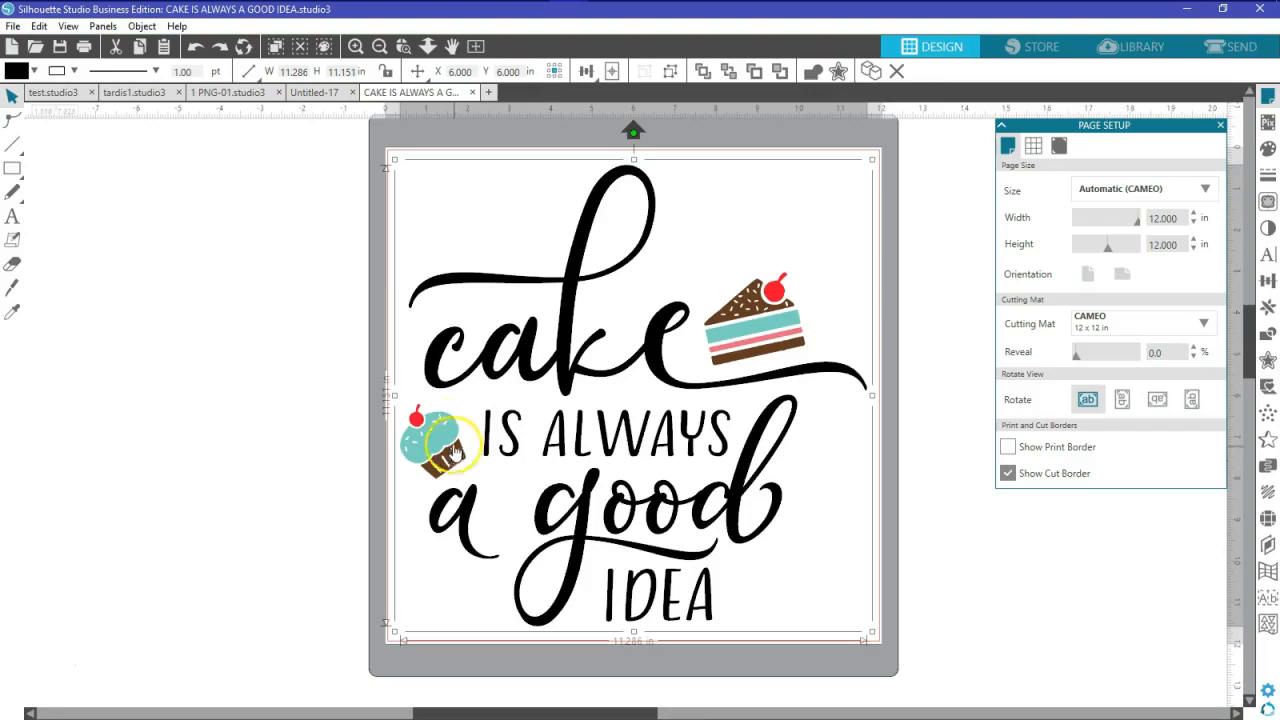
- Ungroup the cake design into separate pieces and clear the selection
right_click(595, 371)
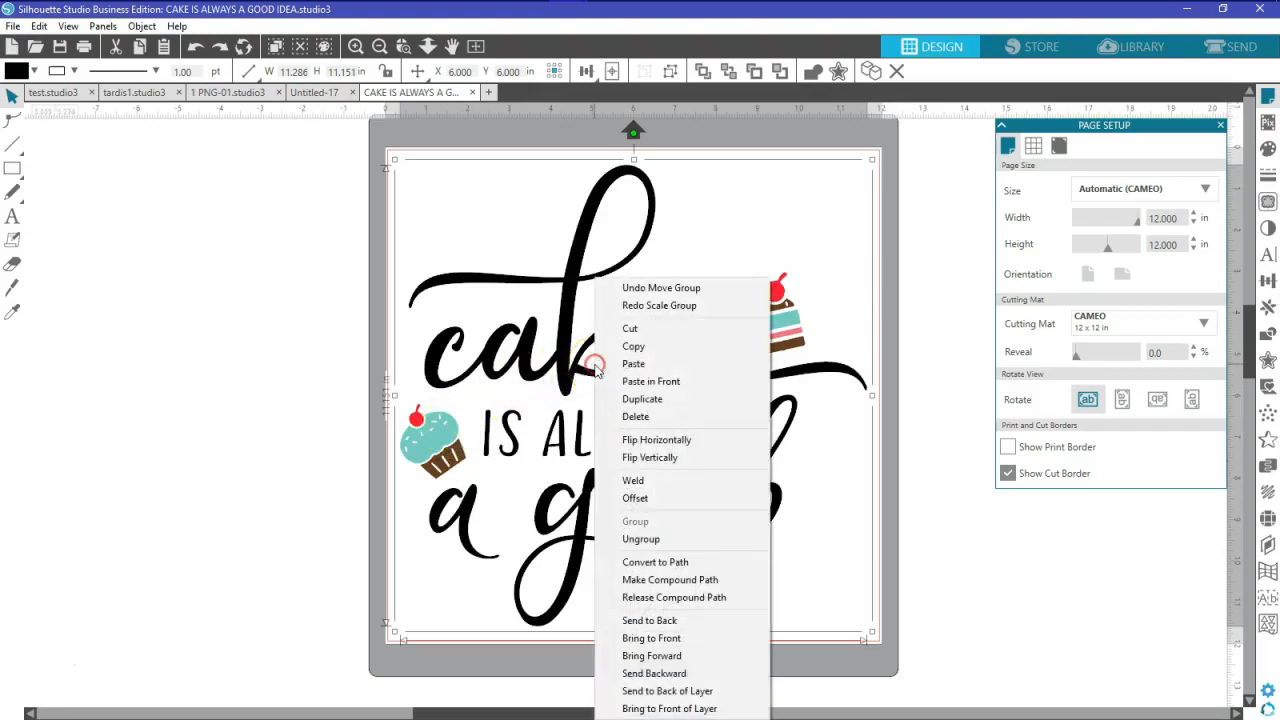
left_click(281, 327)
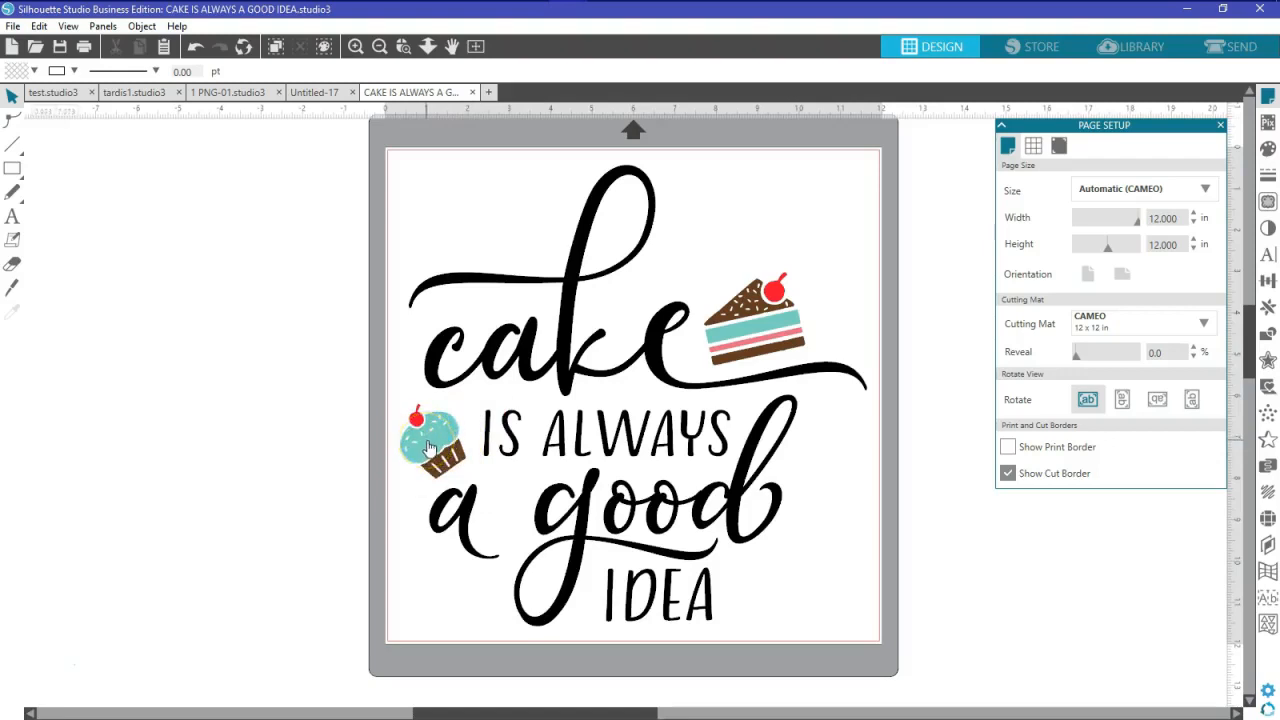
right_click(476, 418)
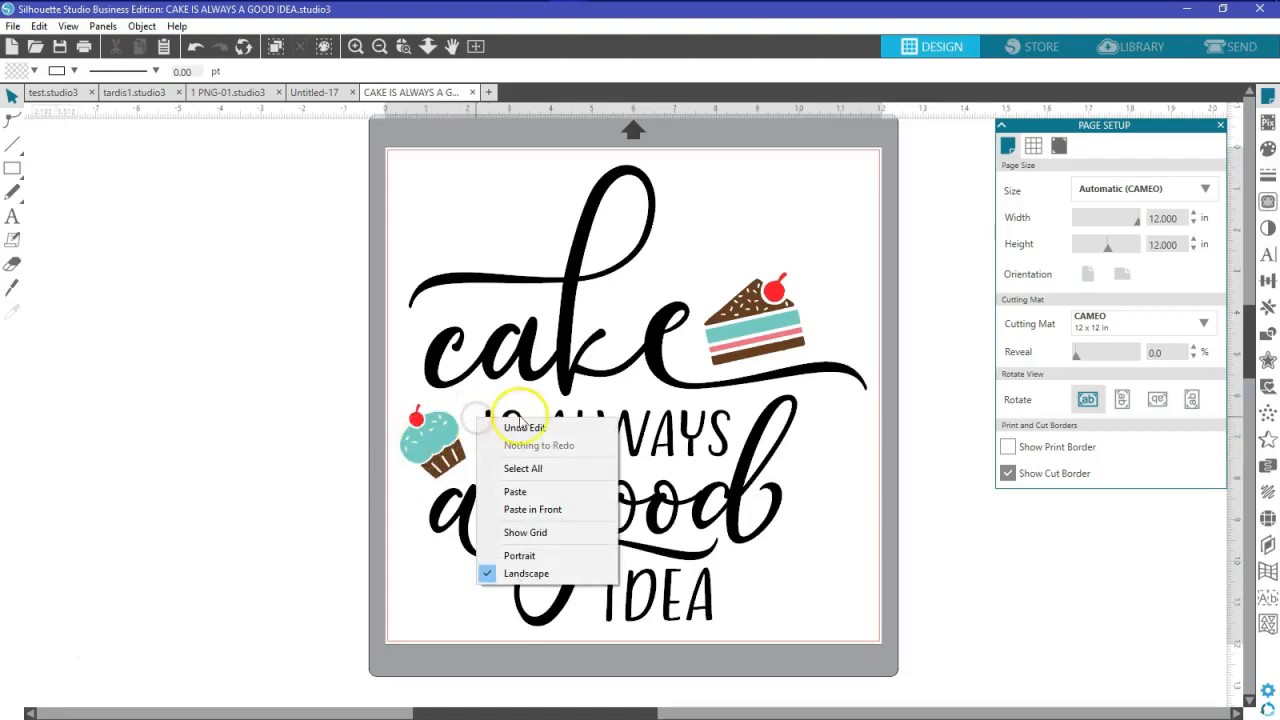
left_click(729, 350)
right_click(729, 350)
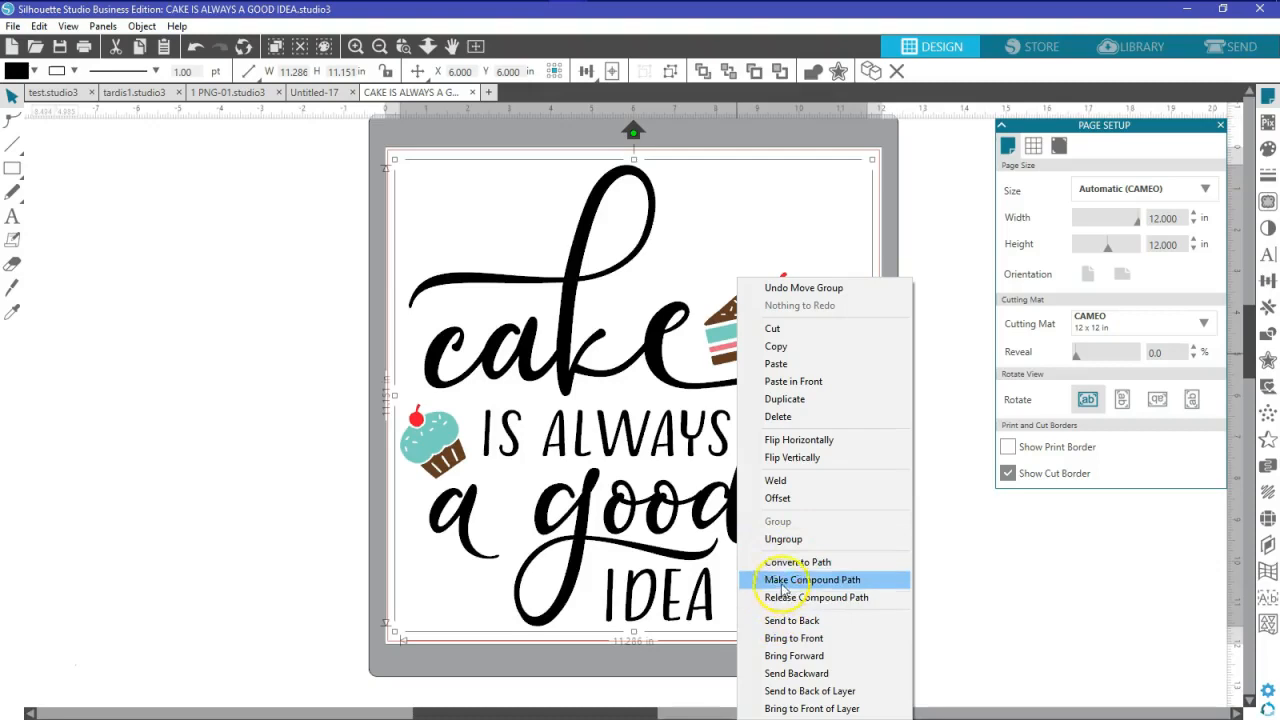
left_click(776, 540)
left_click(914, 506)
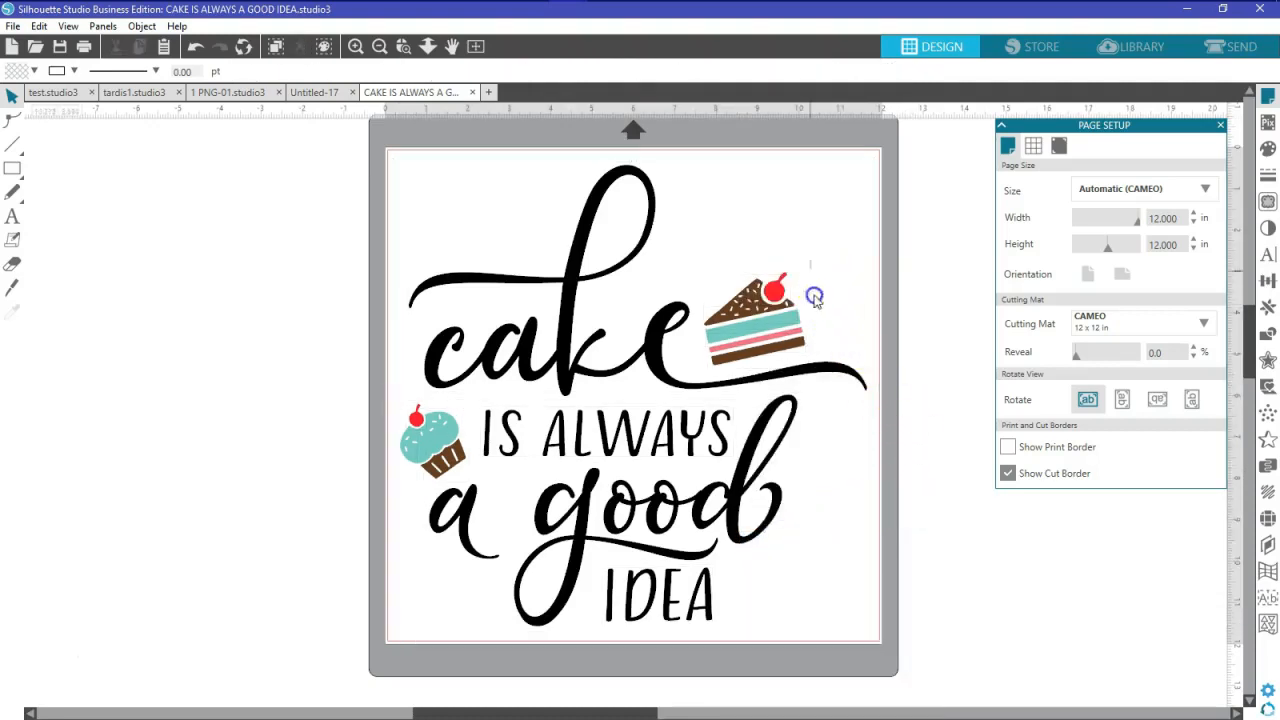
- Move the cake slice and the cupcake out of the lettering into the empty area left of the page
left_click(765, 345)
left_click_drag(732, 358, 236, 286)
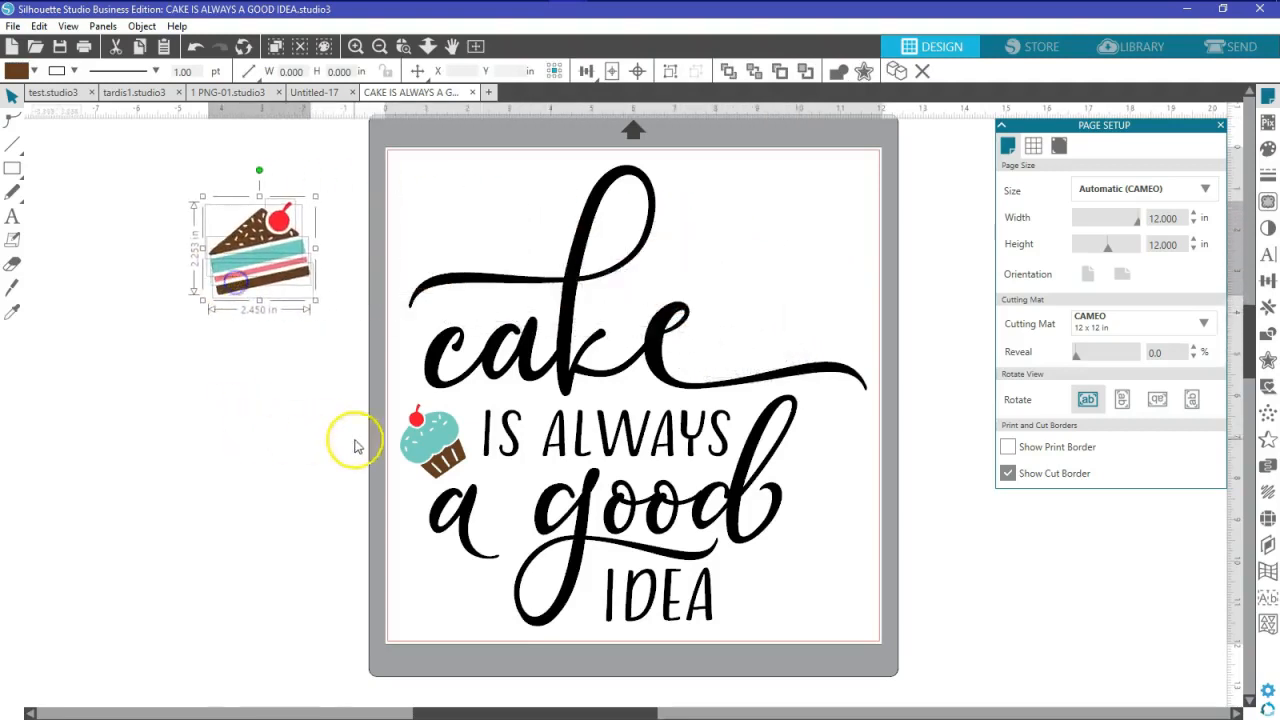
left_click(354, 445)
left_click_drag(445, 455, 230, 440)
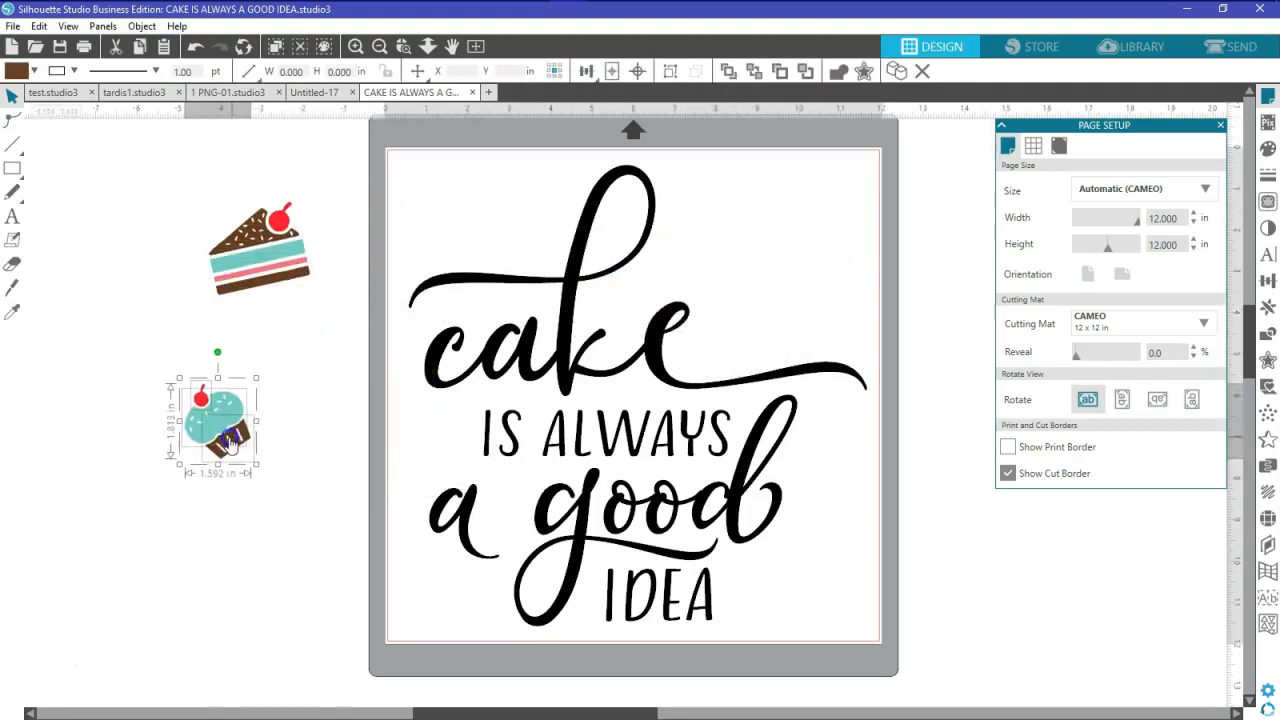
- Group all the black lettering and move it off the page to the right
left_click_drag(886, 169, 494, 646)
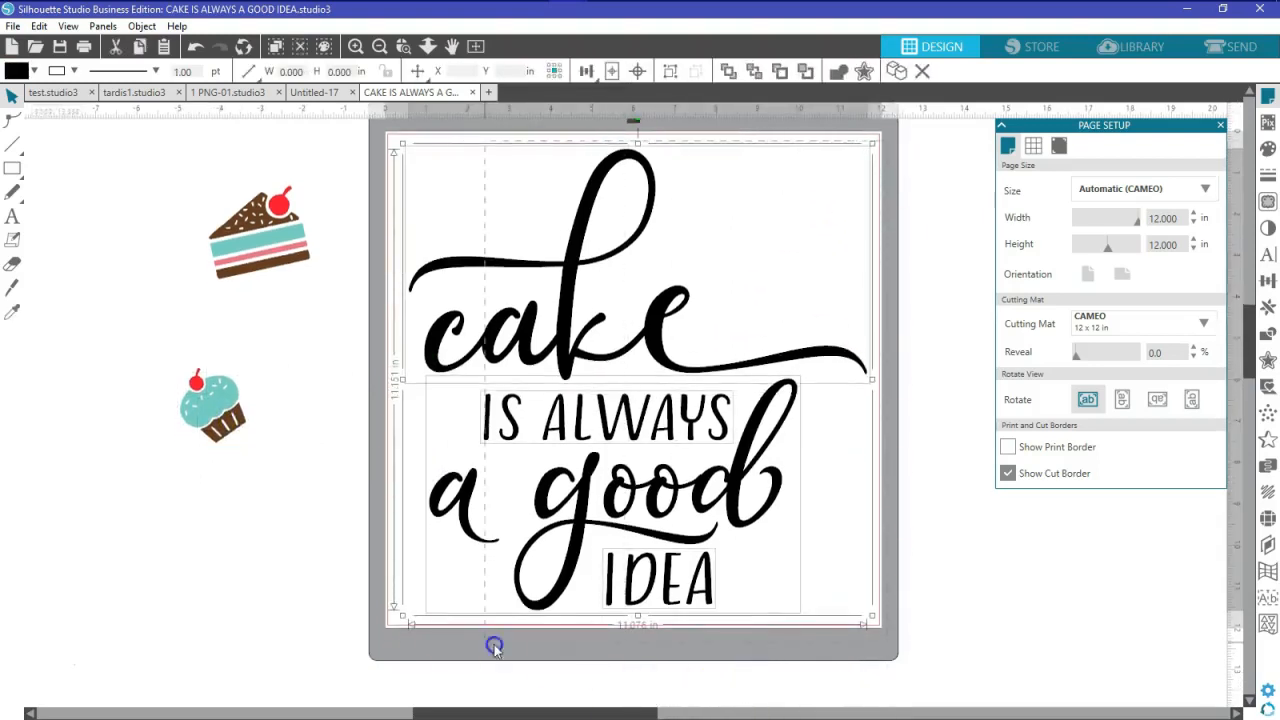
right_click(507, 572)
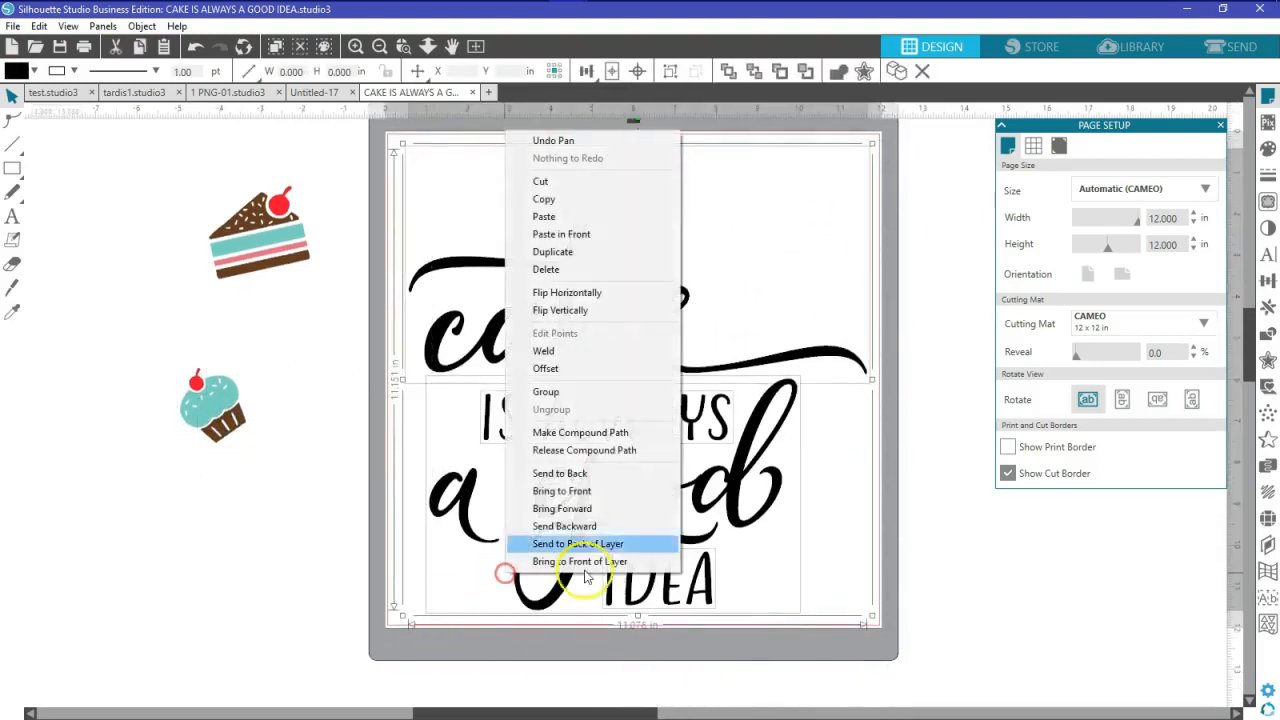
left_click(552, 393)
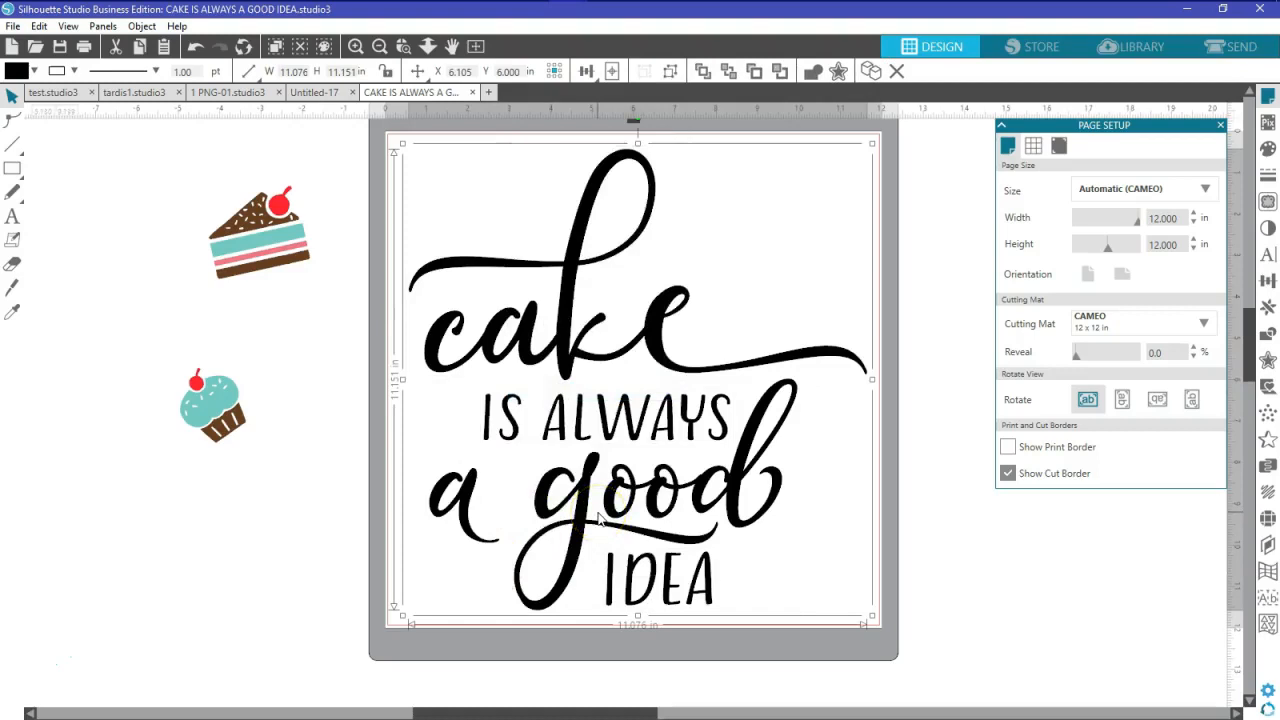
left_click_drag(580, 505, 1080, 502)
- Move the complete cake slice and the complete cupcake back onto the upper part of the empty page
left_click_drag(313, 241, 523, 249)
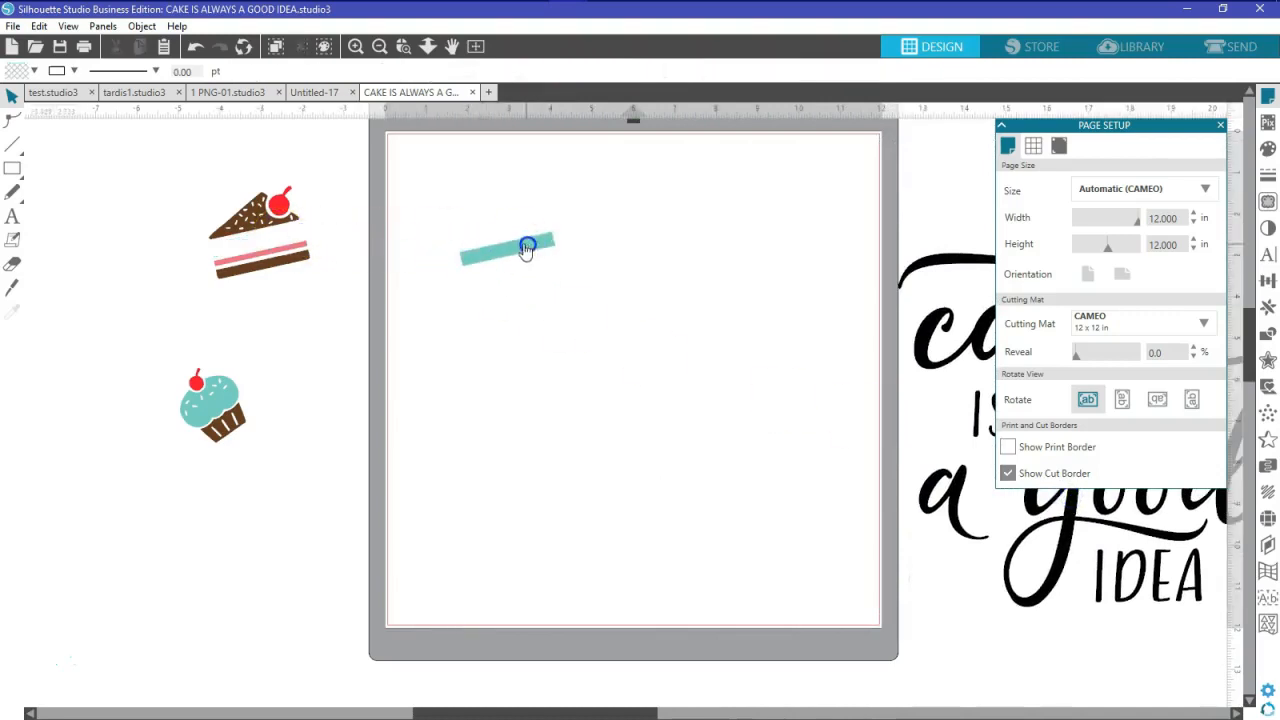
left_click(196, 47)
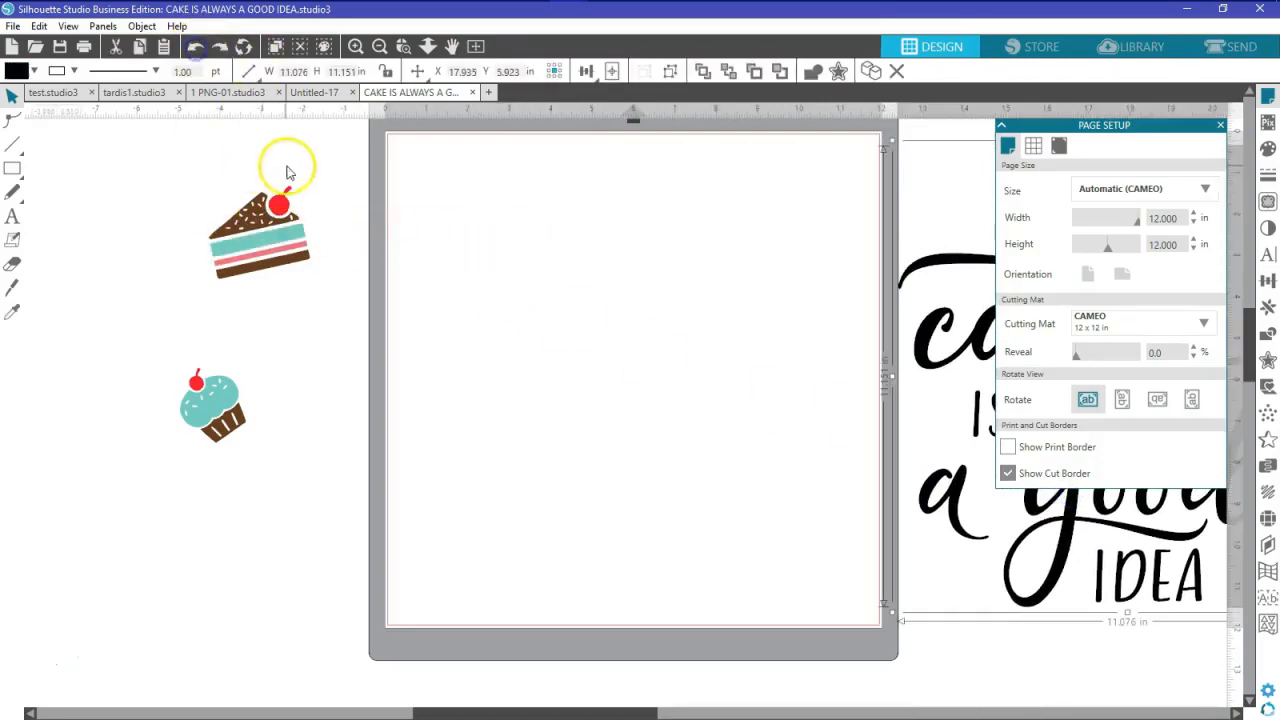
left_click_drag(240, 270, 478, 268)
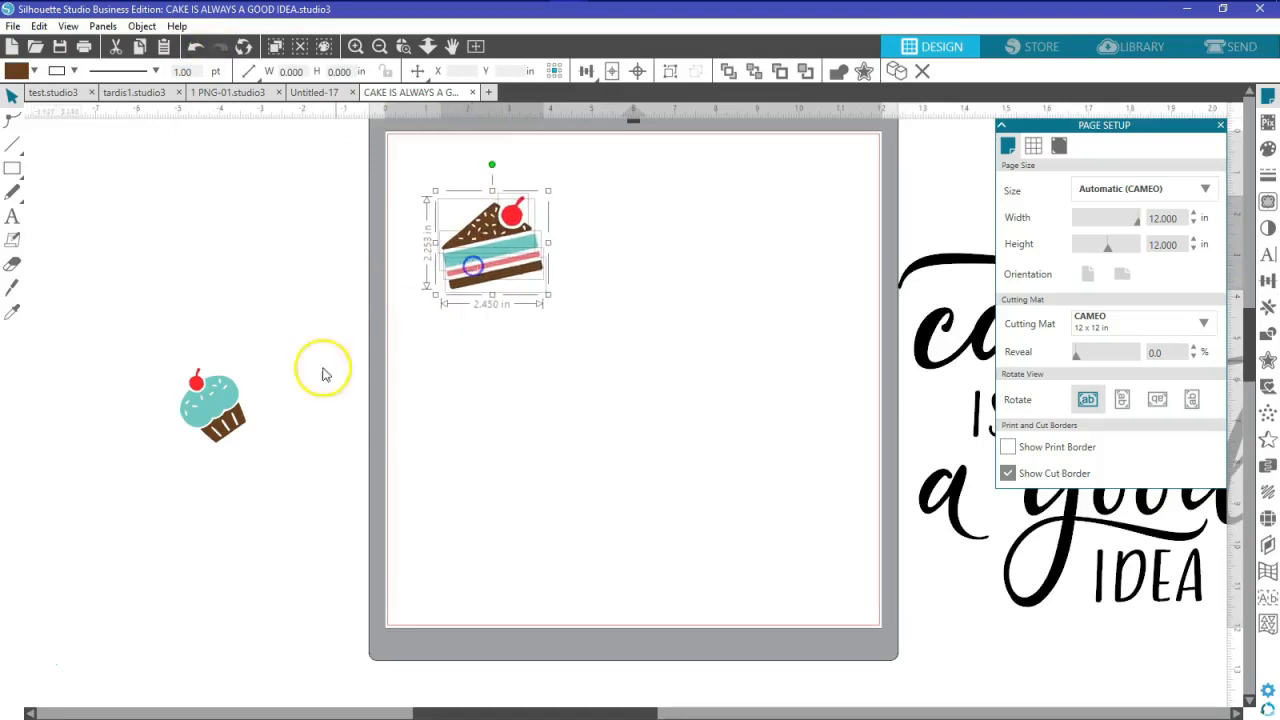
left_click(225, 415)
left_click_drag(231, 420, 679, 285)
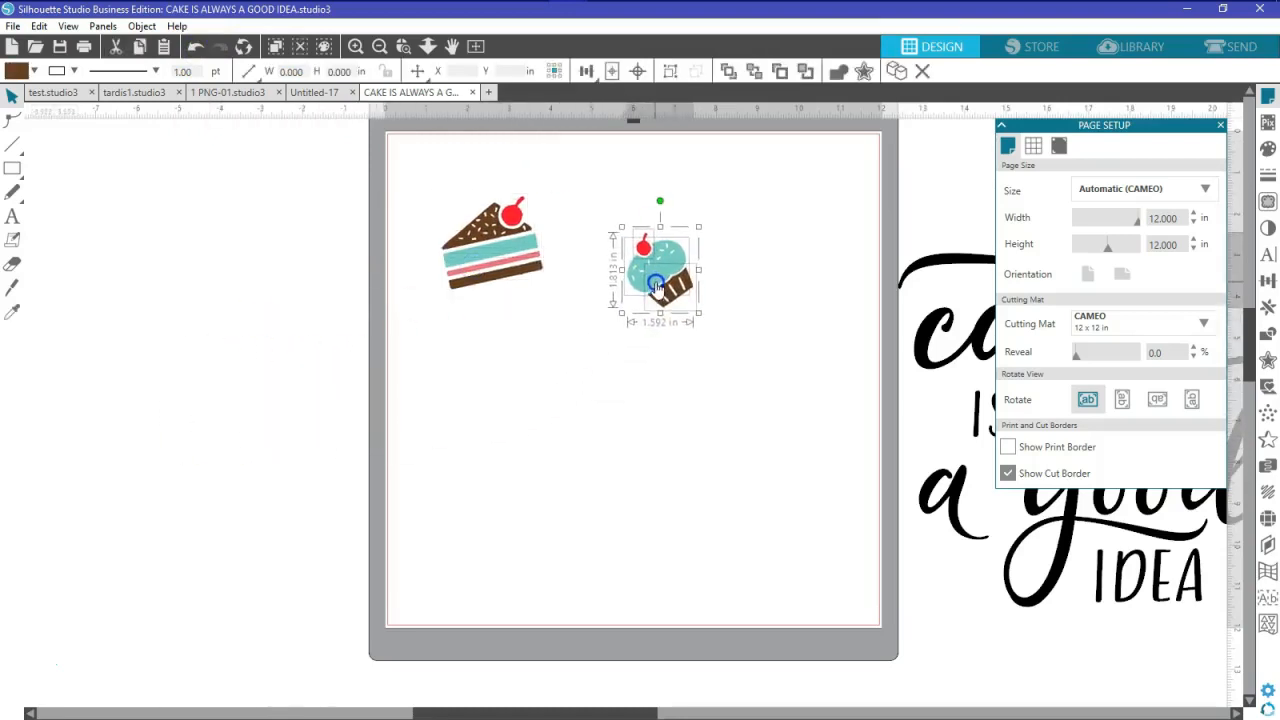
- Separate the red cherries from the cake slice and cupcake, placing them side by side in the page's upper-left corner
left_click(557, 380)
left_click(512, 290)
left_click_drag(509, 270, 423, 168)
left_click(606, 403)
left_click(523, 229)
left_click(655, 263)
left_click_drag(655, 263, 457, 168)
left_click(423, 167)
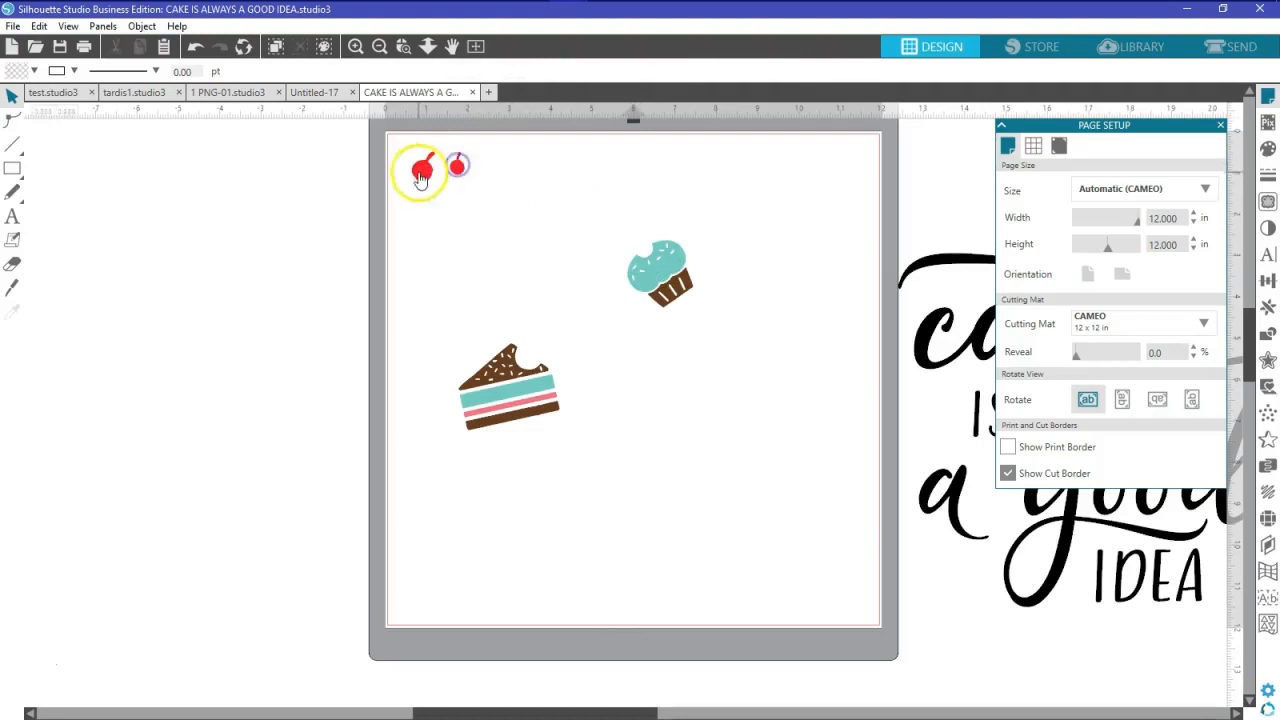
- Show the page grid and adjust the two cherries' positions within the grid squares at the page's upper-left corner
left_click(1266, 96)
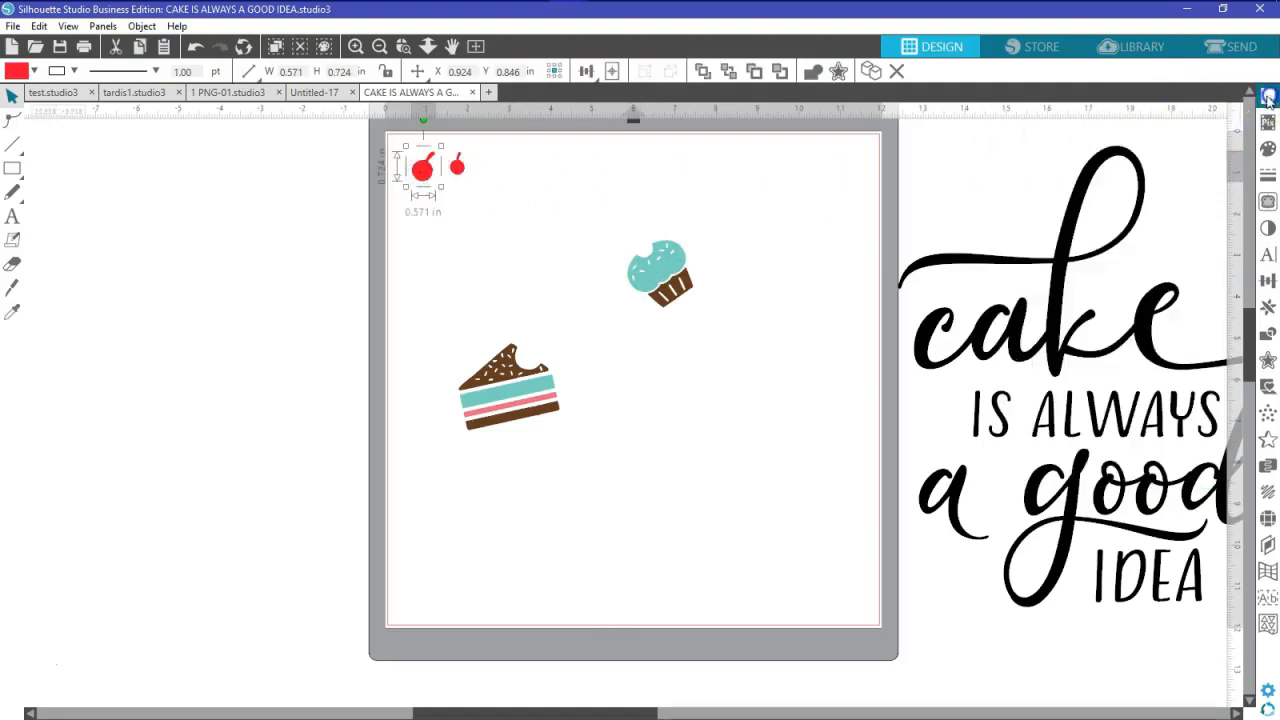
left_click(1266, 96)
left_click(1033, 146)
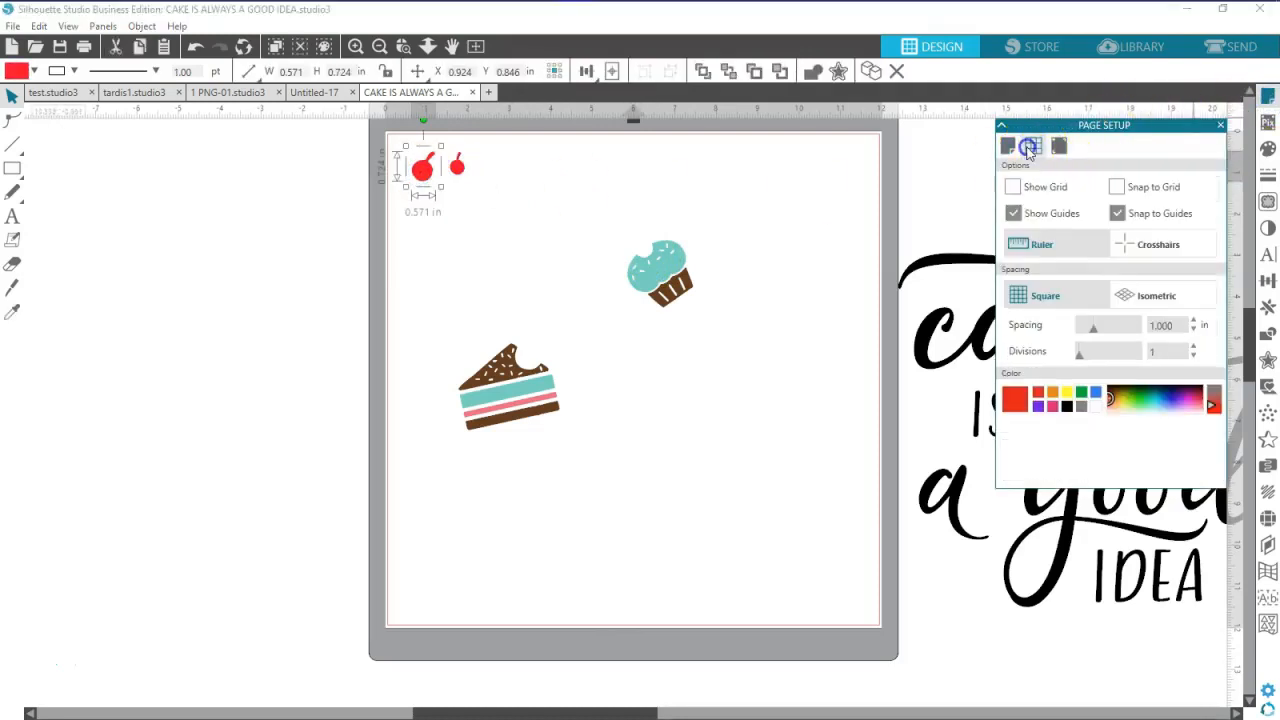
left_click(1012, 186)
left_click_drag(423, 175, 453, 186)
left_click(397, 211)
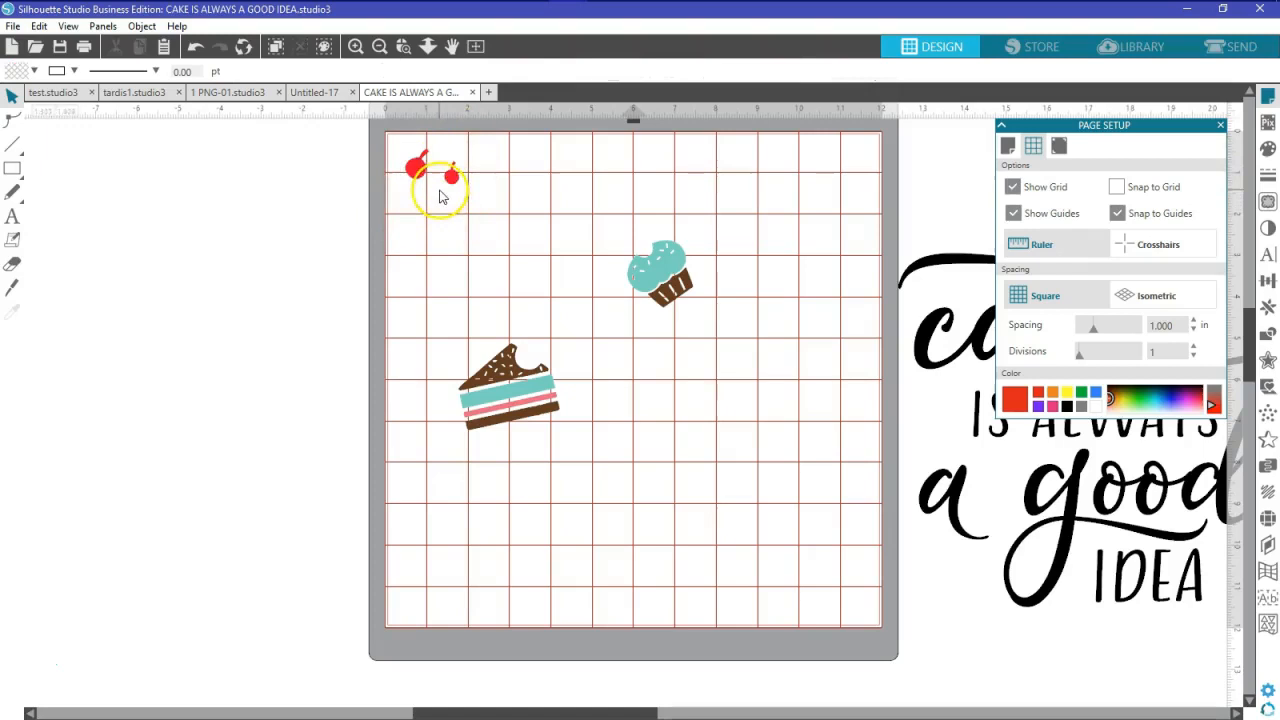
- Move the brown cake top, brown cake layer and cupcake wrapper close together near the page's top edge, beside the cherries
left_click_drag(534, 351, 585, 178)
left_click(594, 283)
left_click_drag(528, 425, 620, 198)
left_click_drag(642, 288, 581, 200)
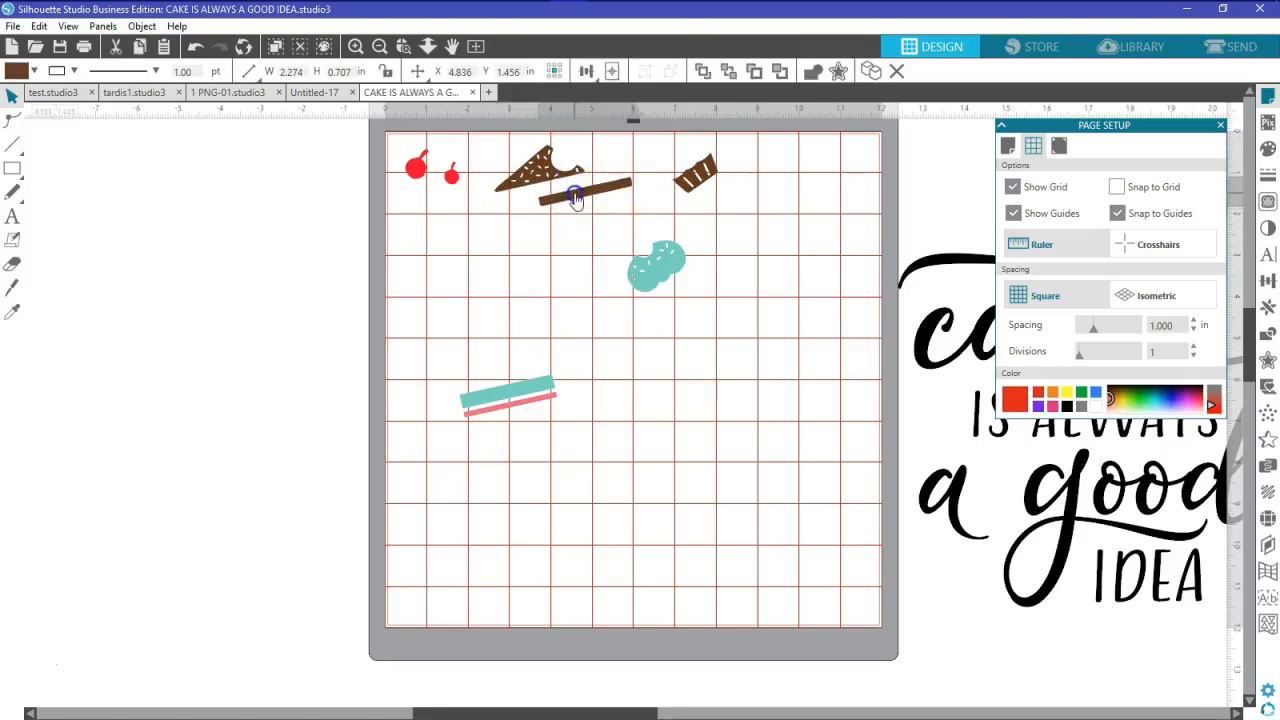
left_click_drag(700, 177, 647, 172)
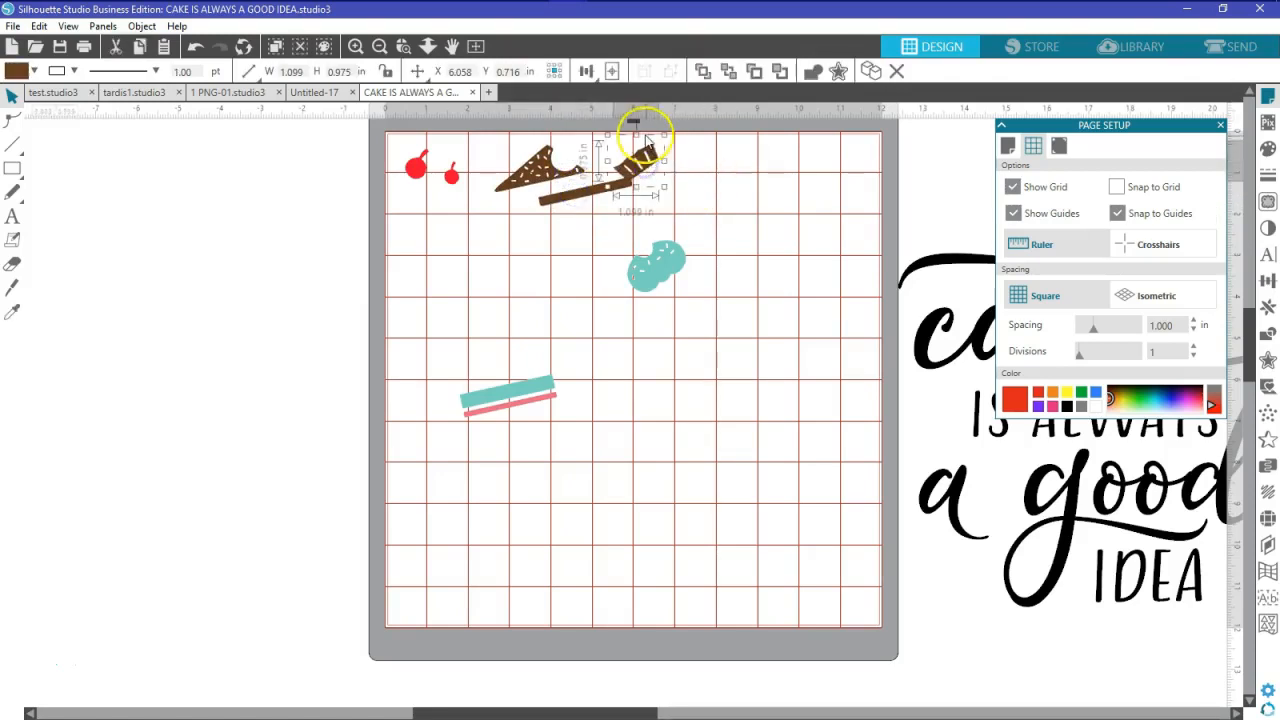
- Rotate the cupcake wrapper upright, tilt the brown cake layer flatter, and fit the brown pieces tightly together
scroll(703, 234, "up", 1)
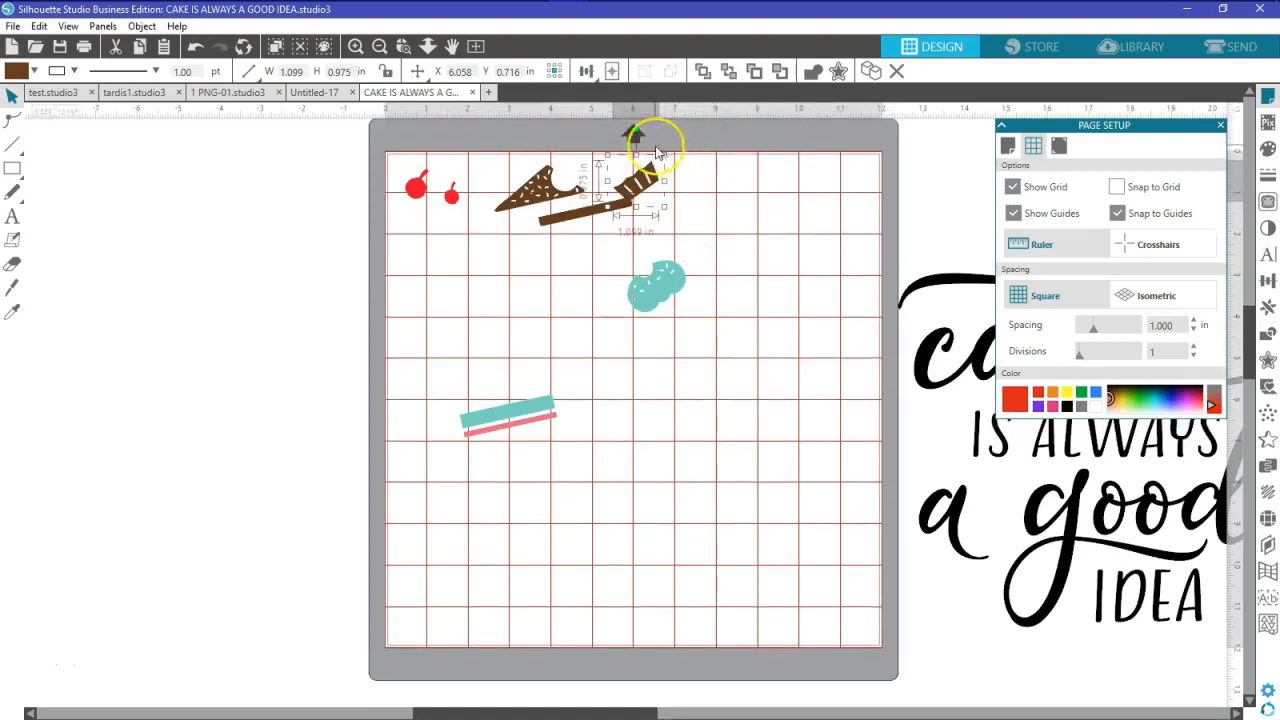
left_click_drag(635, 133, 634, 185)
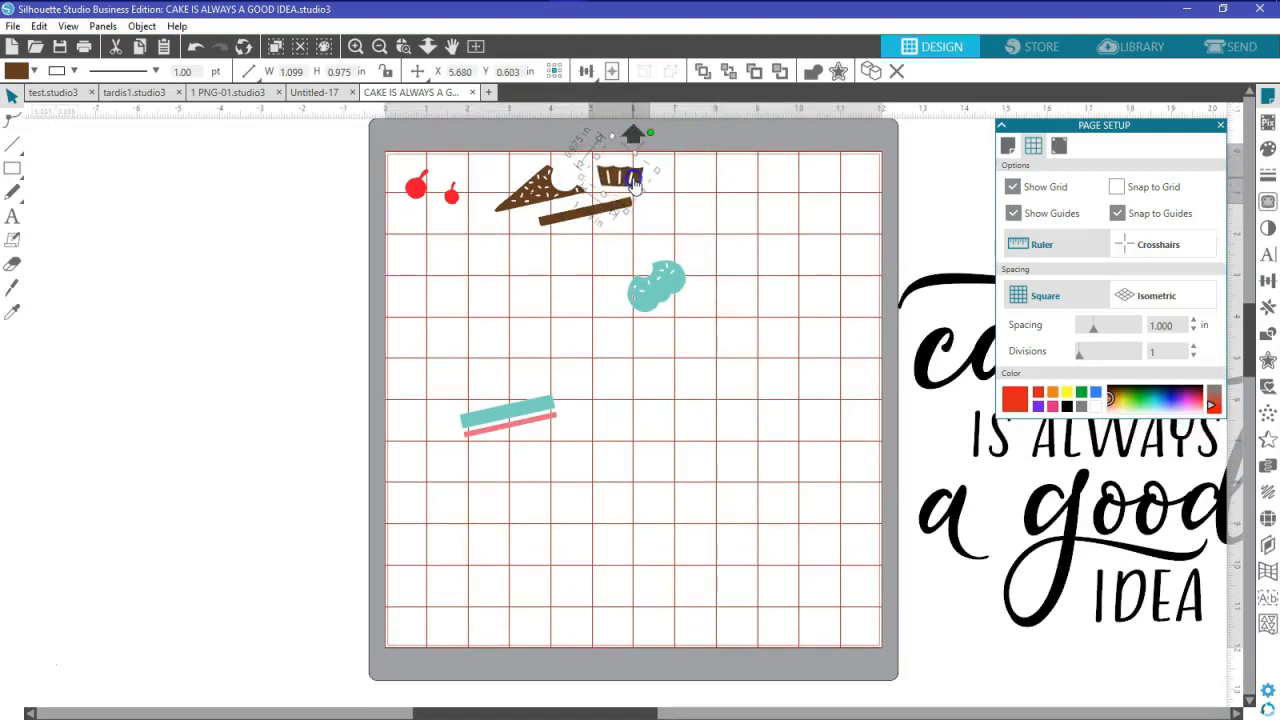
left_click(596, 222)
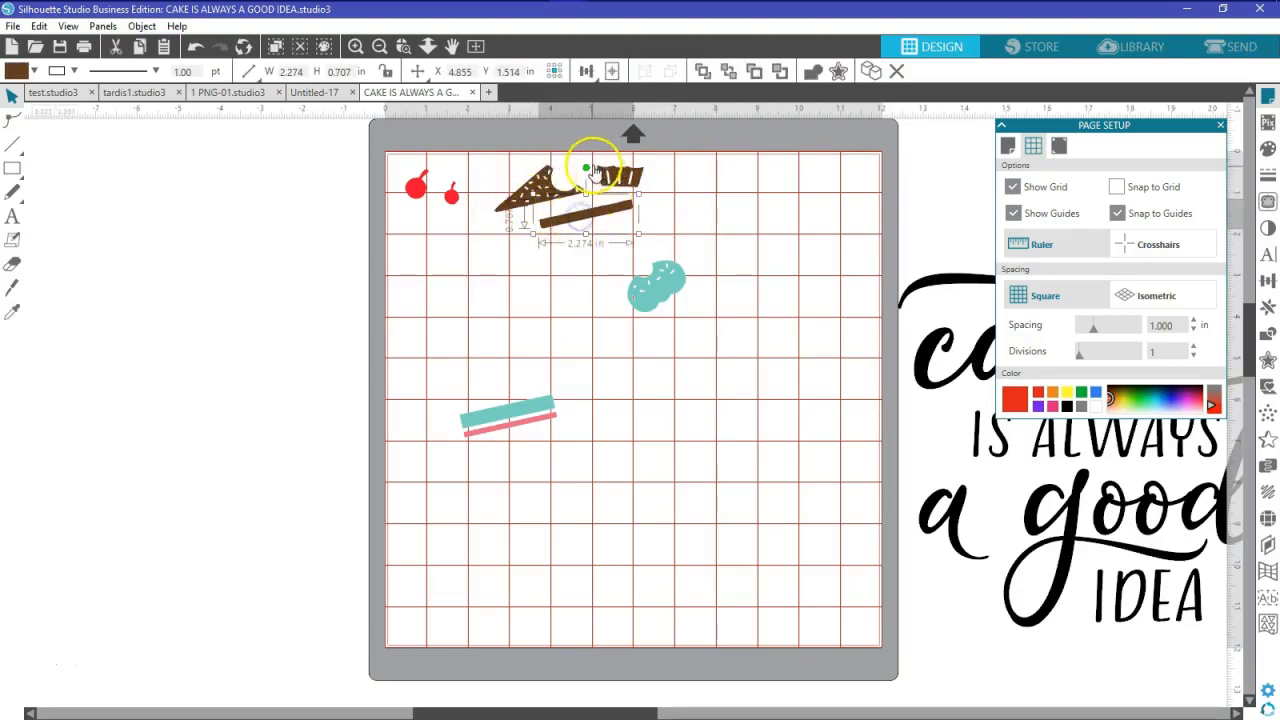
left_click_drag(588, 167, 593, 169)
left_click_drag(590, 230, 594, 182)
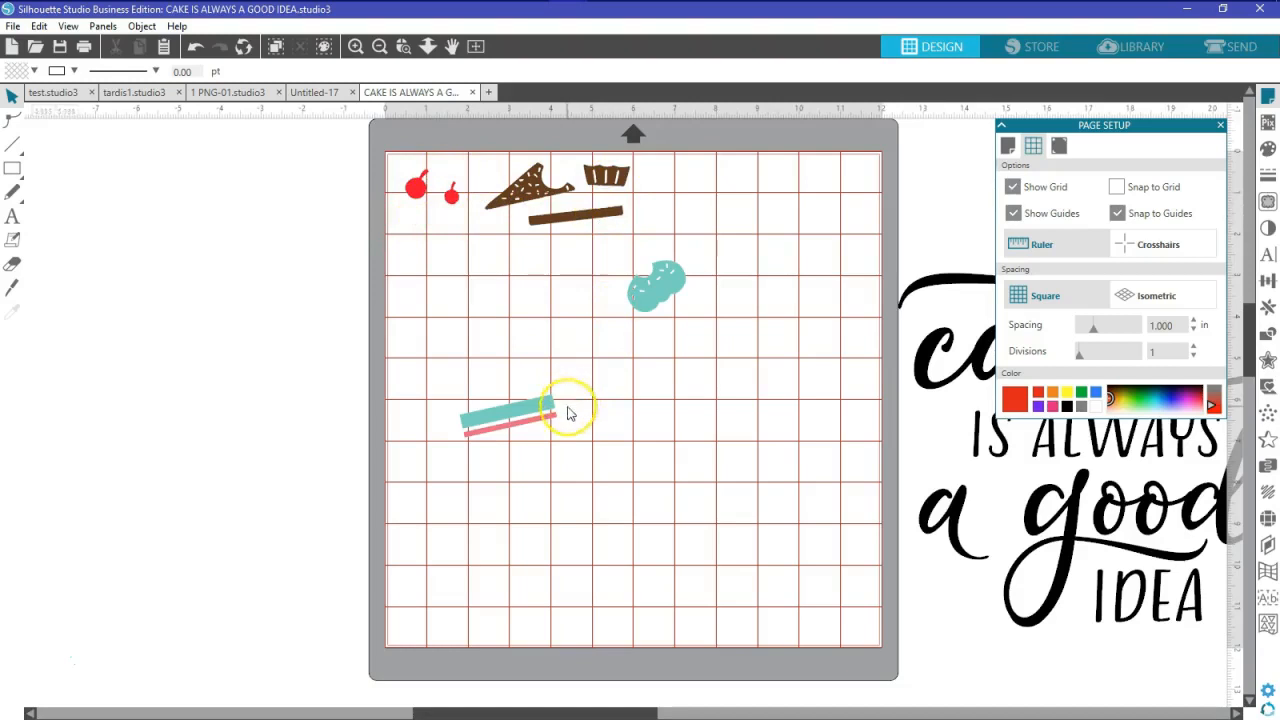
- Straighten the pink stripe below the cherries, and rotate the teal frosting upright to the right of the brown pieces
left_click_drag(555, 424, 535, 246)
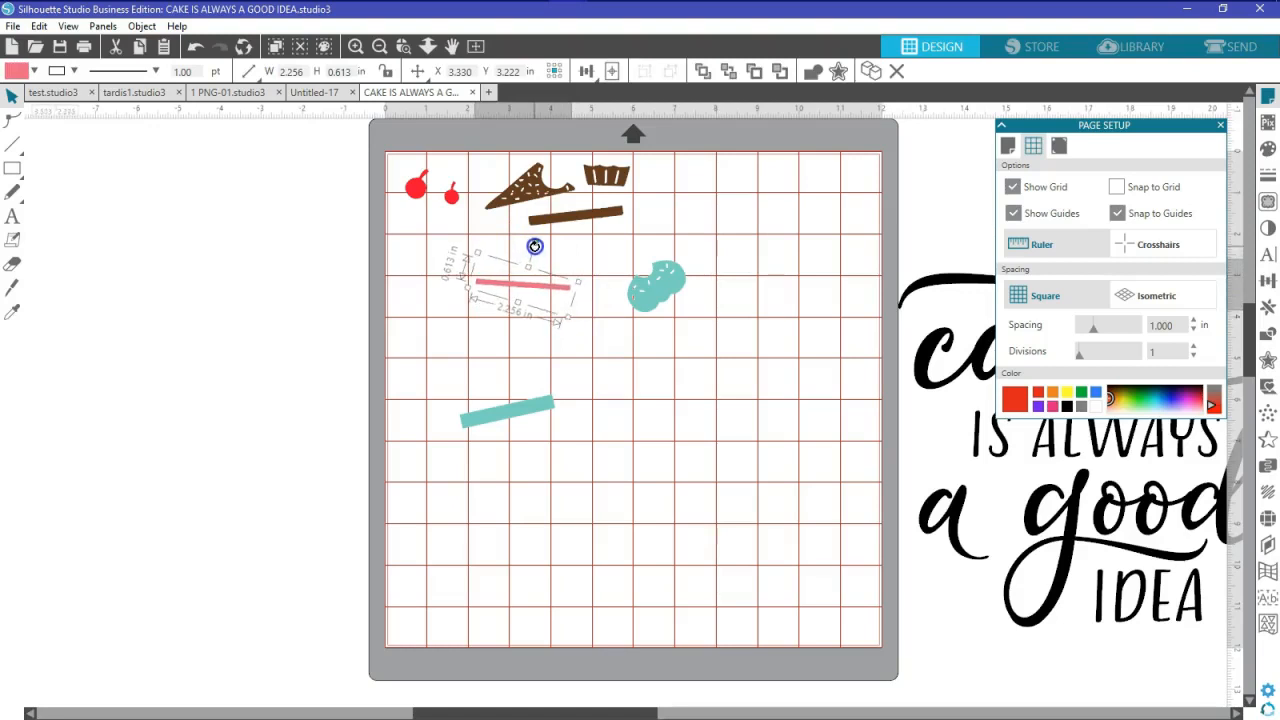
left_click_drag(545, 295, 472, 263)
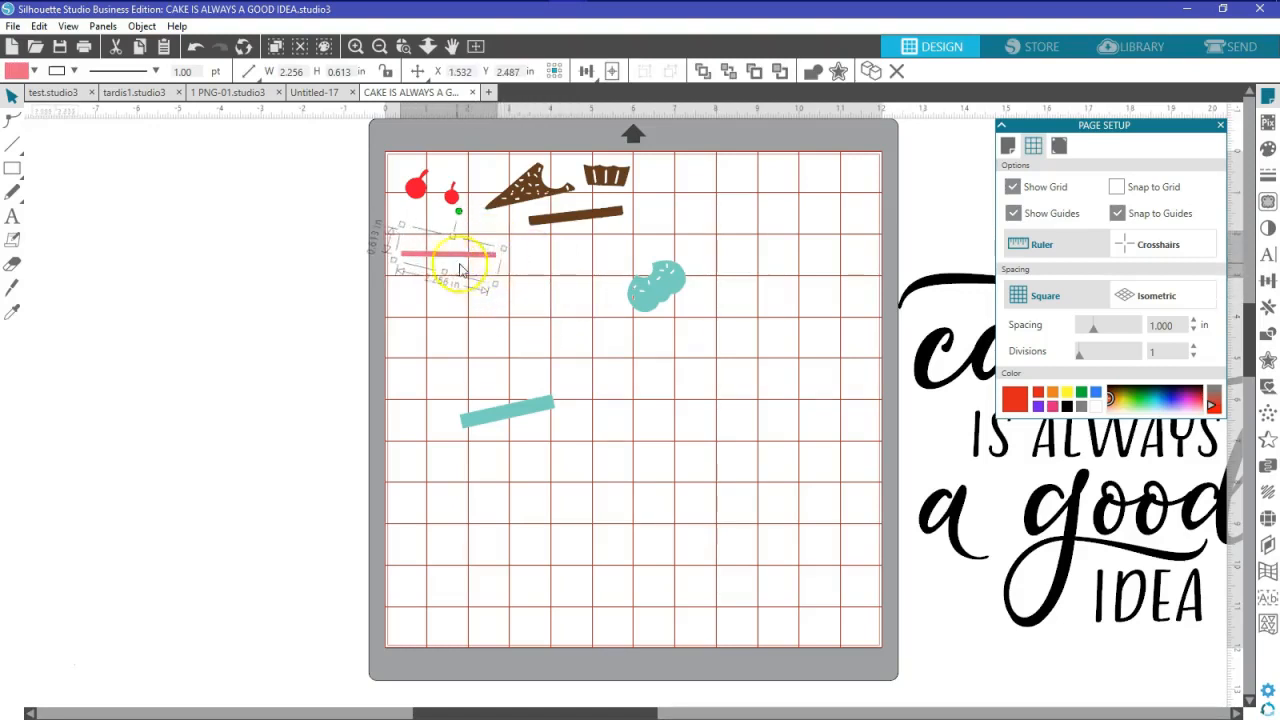
left_click(643, 292)
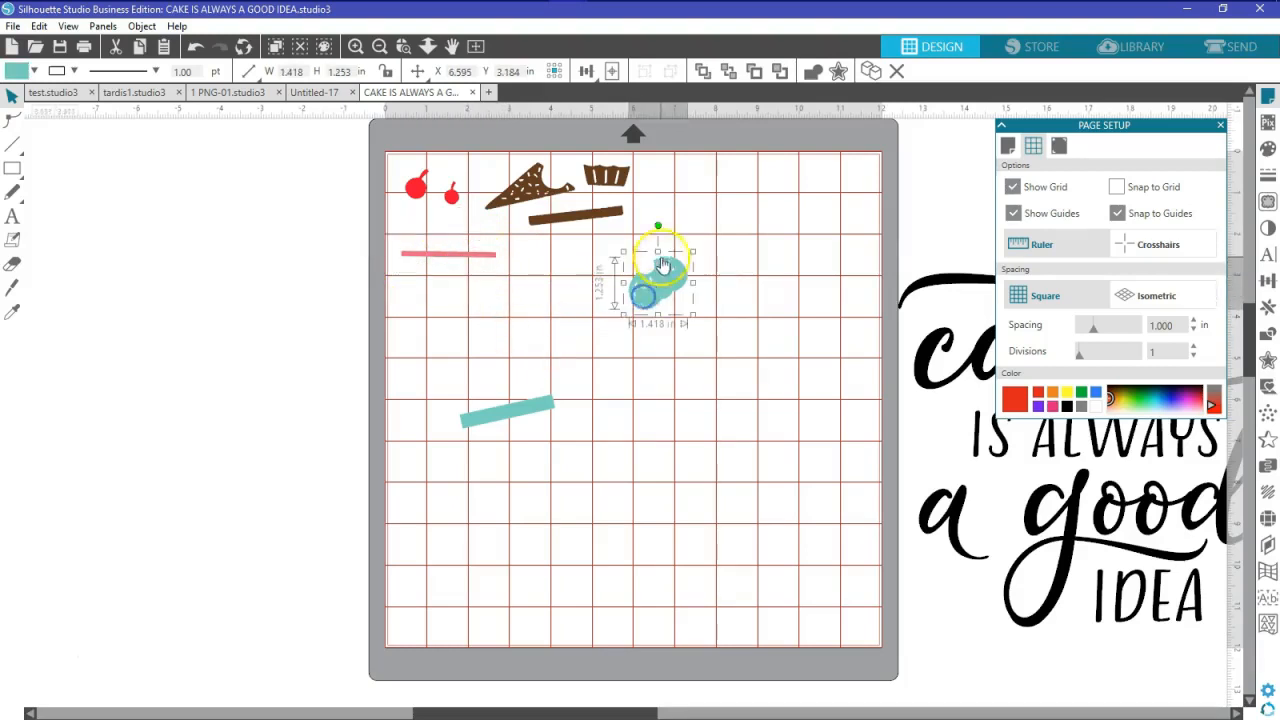
left_click_drag(658, 227, 702, 194)
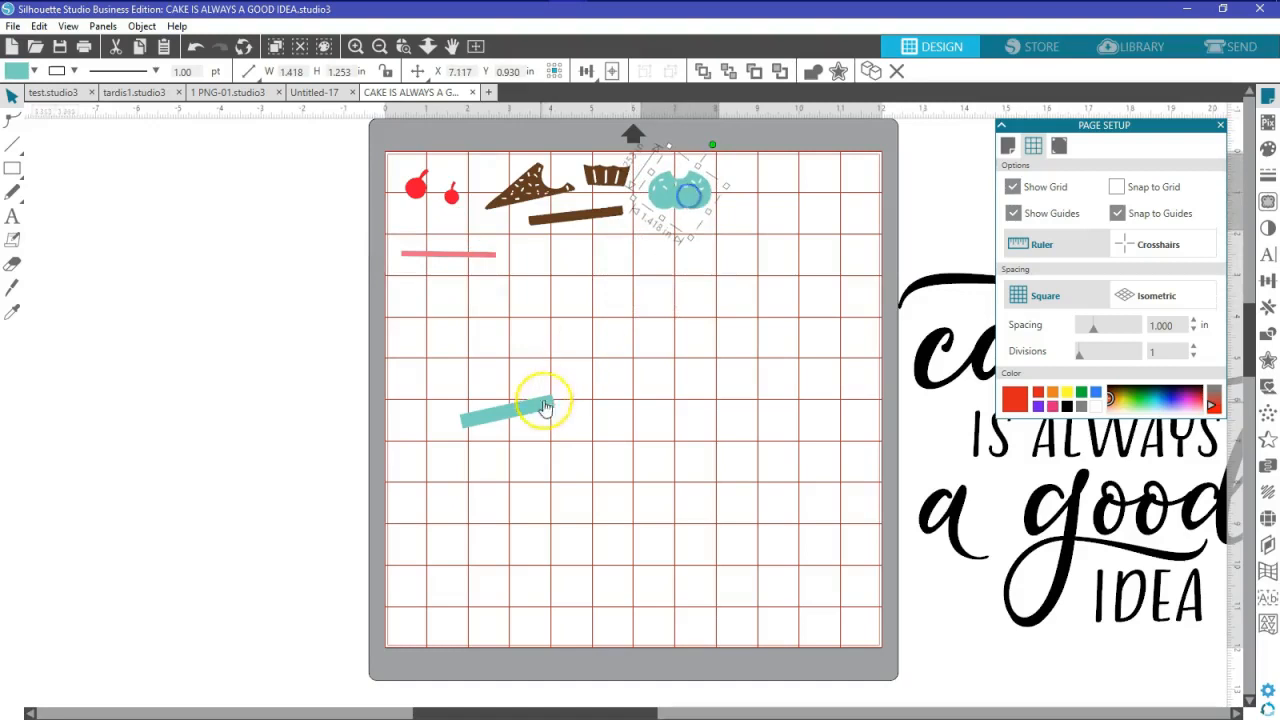
- Rotate the teal cake layer horizontal and place it directly beneath the teal frosting, nudging the frosting to fit
left_click(545, 407)
mouse_move(509, 366)
left_mouse_down()
mouse_move(528, 372)
mouse_move(519, 359)
left_mouse_up()
left_click_drag(505, 420, 787, 192)
left_click(740, 266)
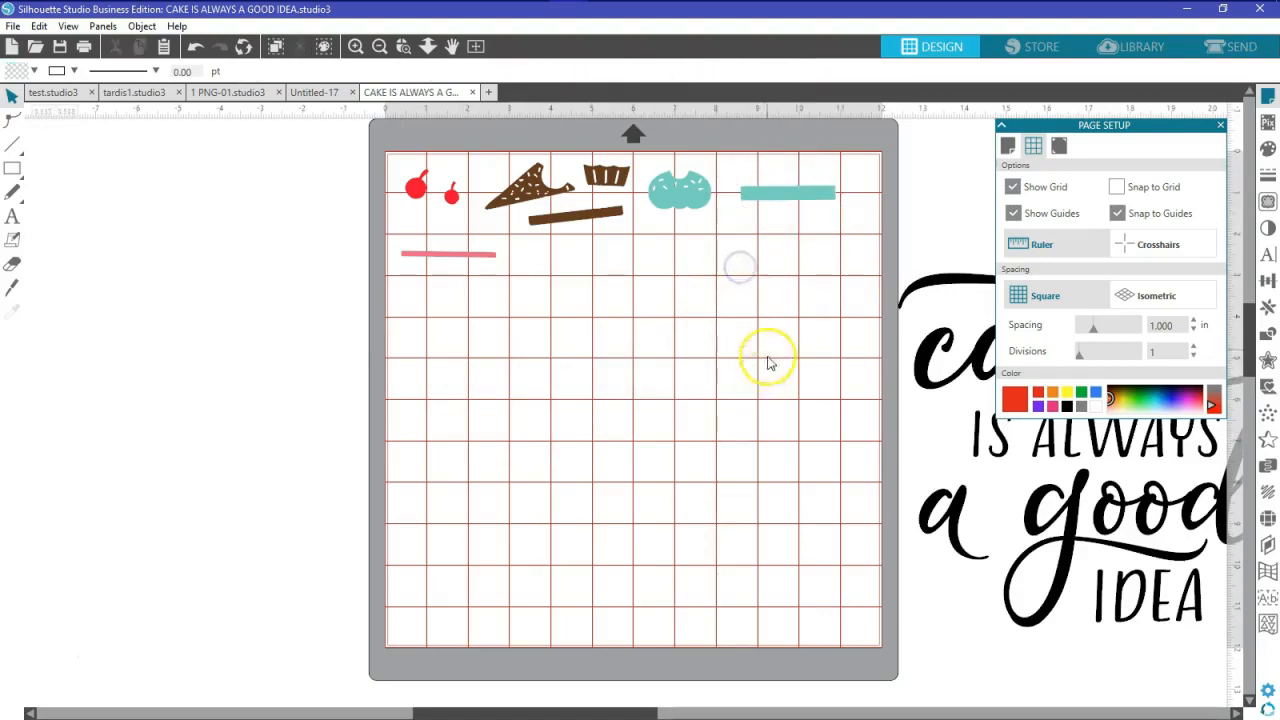
left_click_drag(770, 205, 650, 228)
left_click(668, 196)
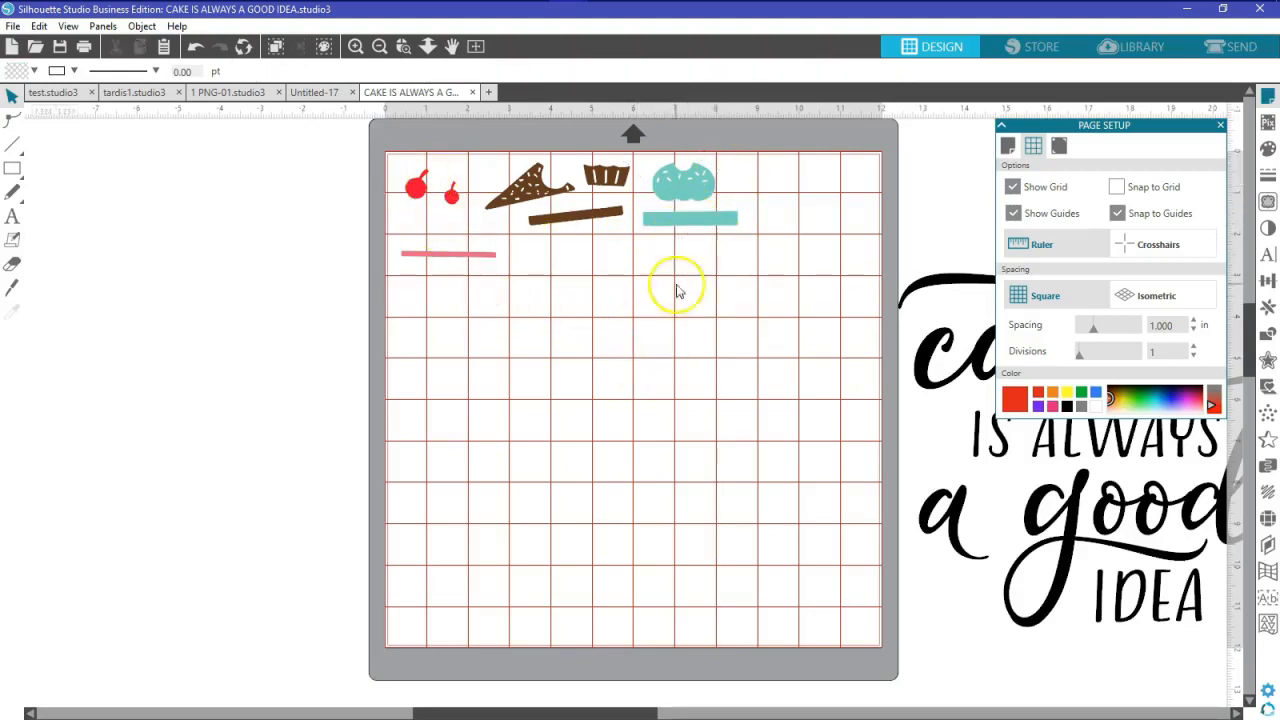
- Open the send settings, set the cut action by line, and enable cutting for the No Color lines
left_click(1232, 46)
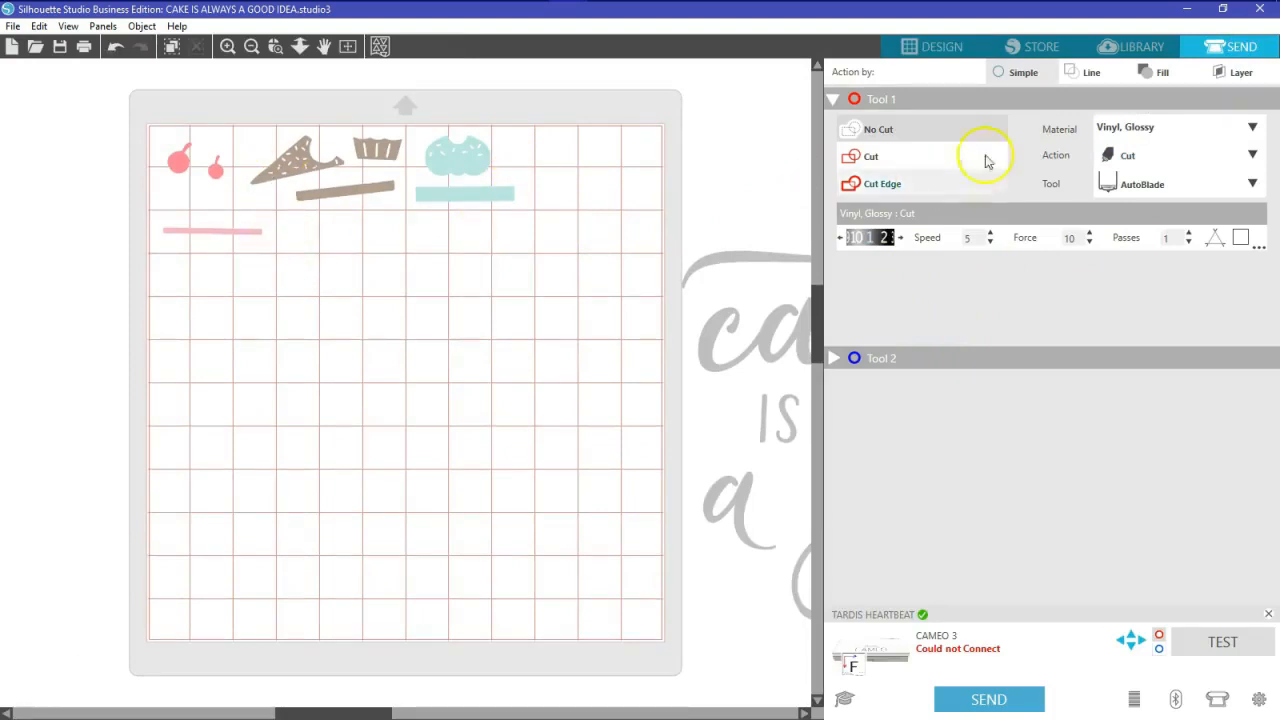
left_click(1092, 73)
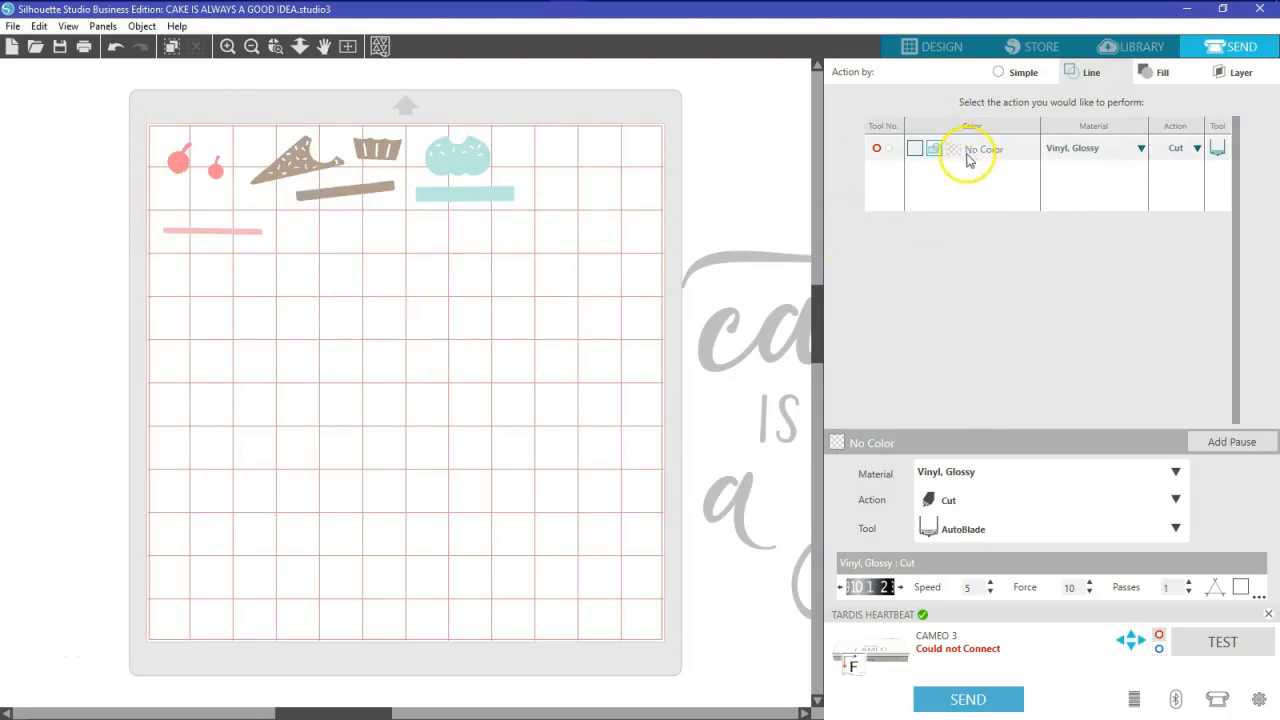
left_click(915, 150)
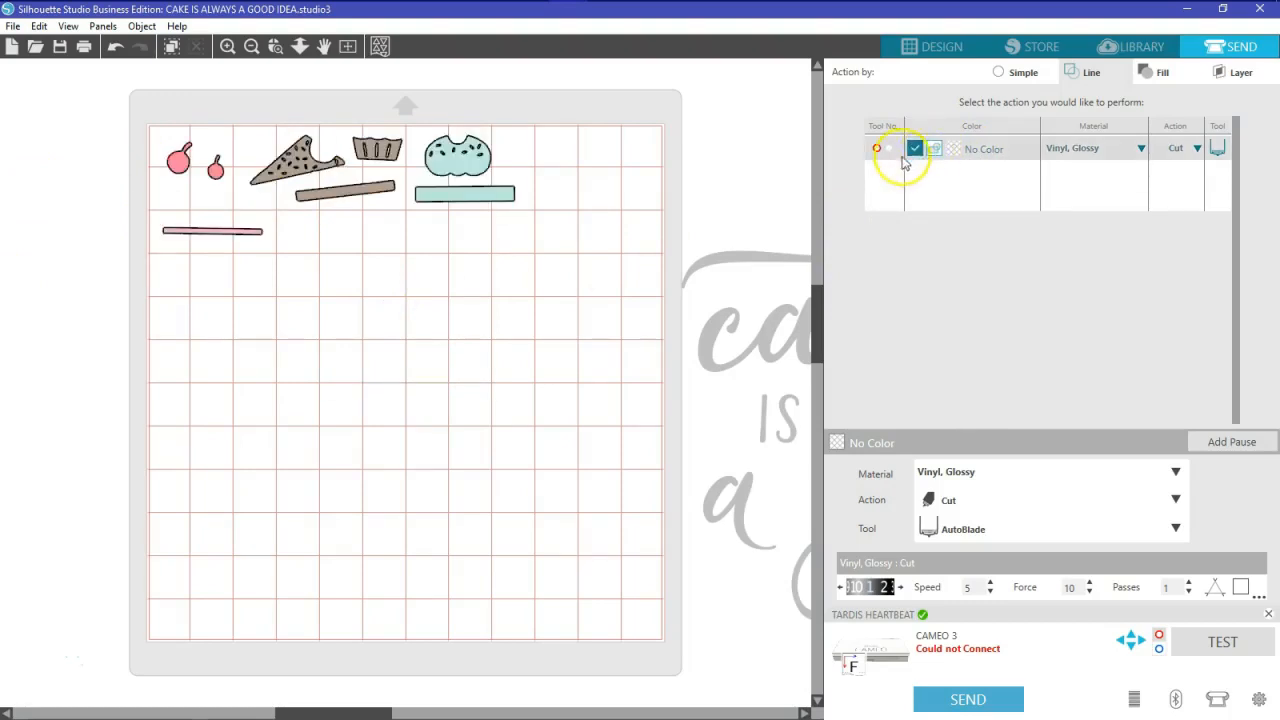